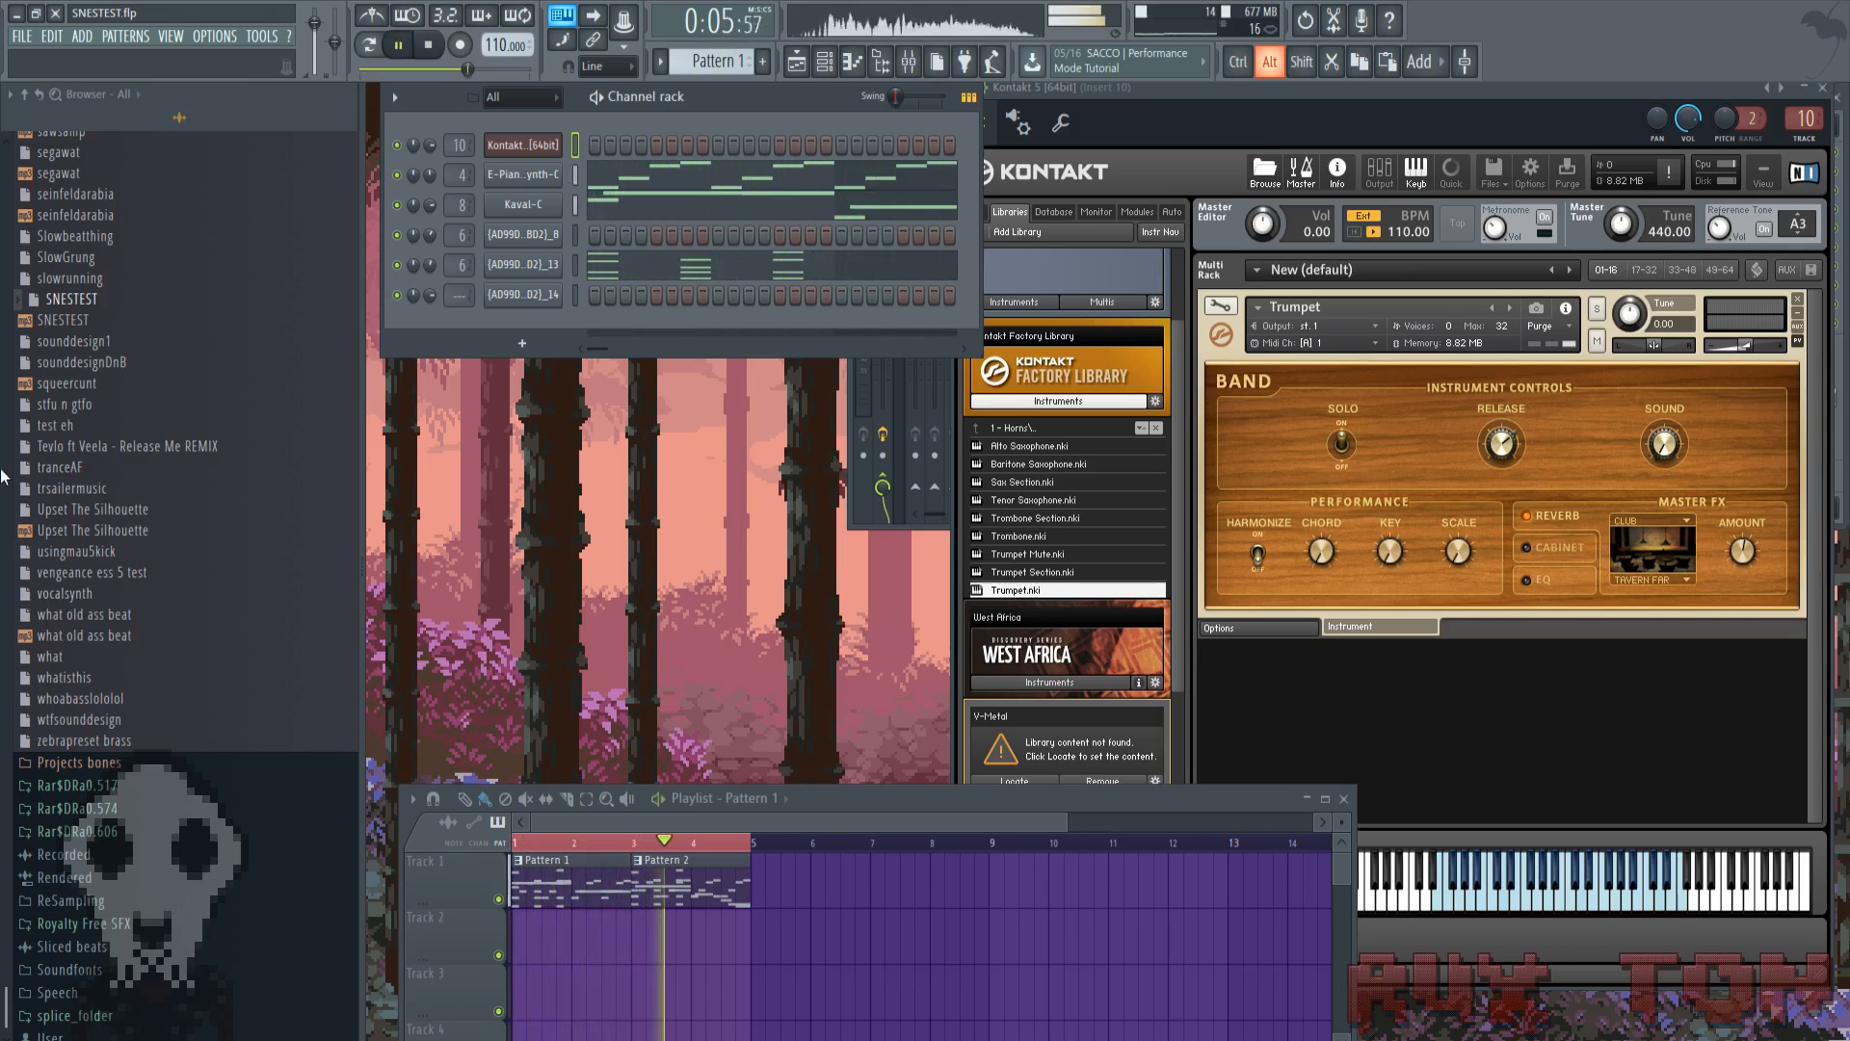
Stop playback, collapse the SS AVAST music dev and Projects folders in the browser, and dismiss the streaming notification
left_click_drag(6, 1005, 6, 300)
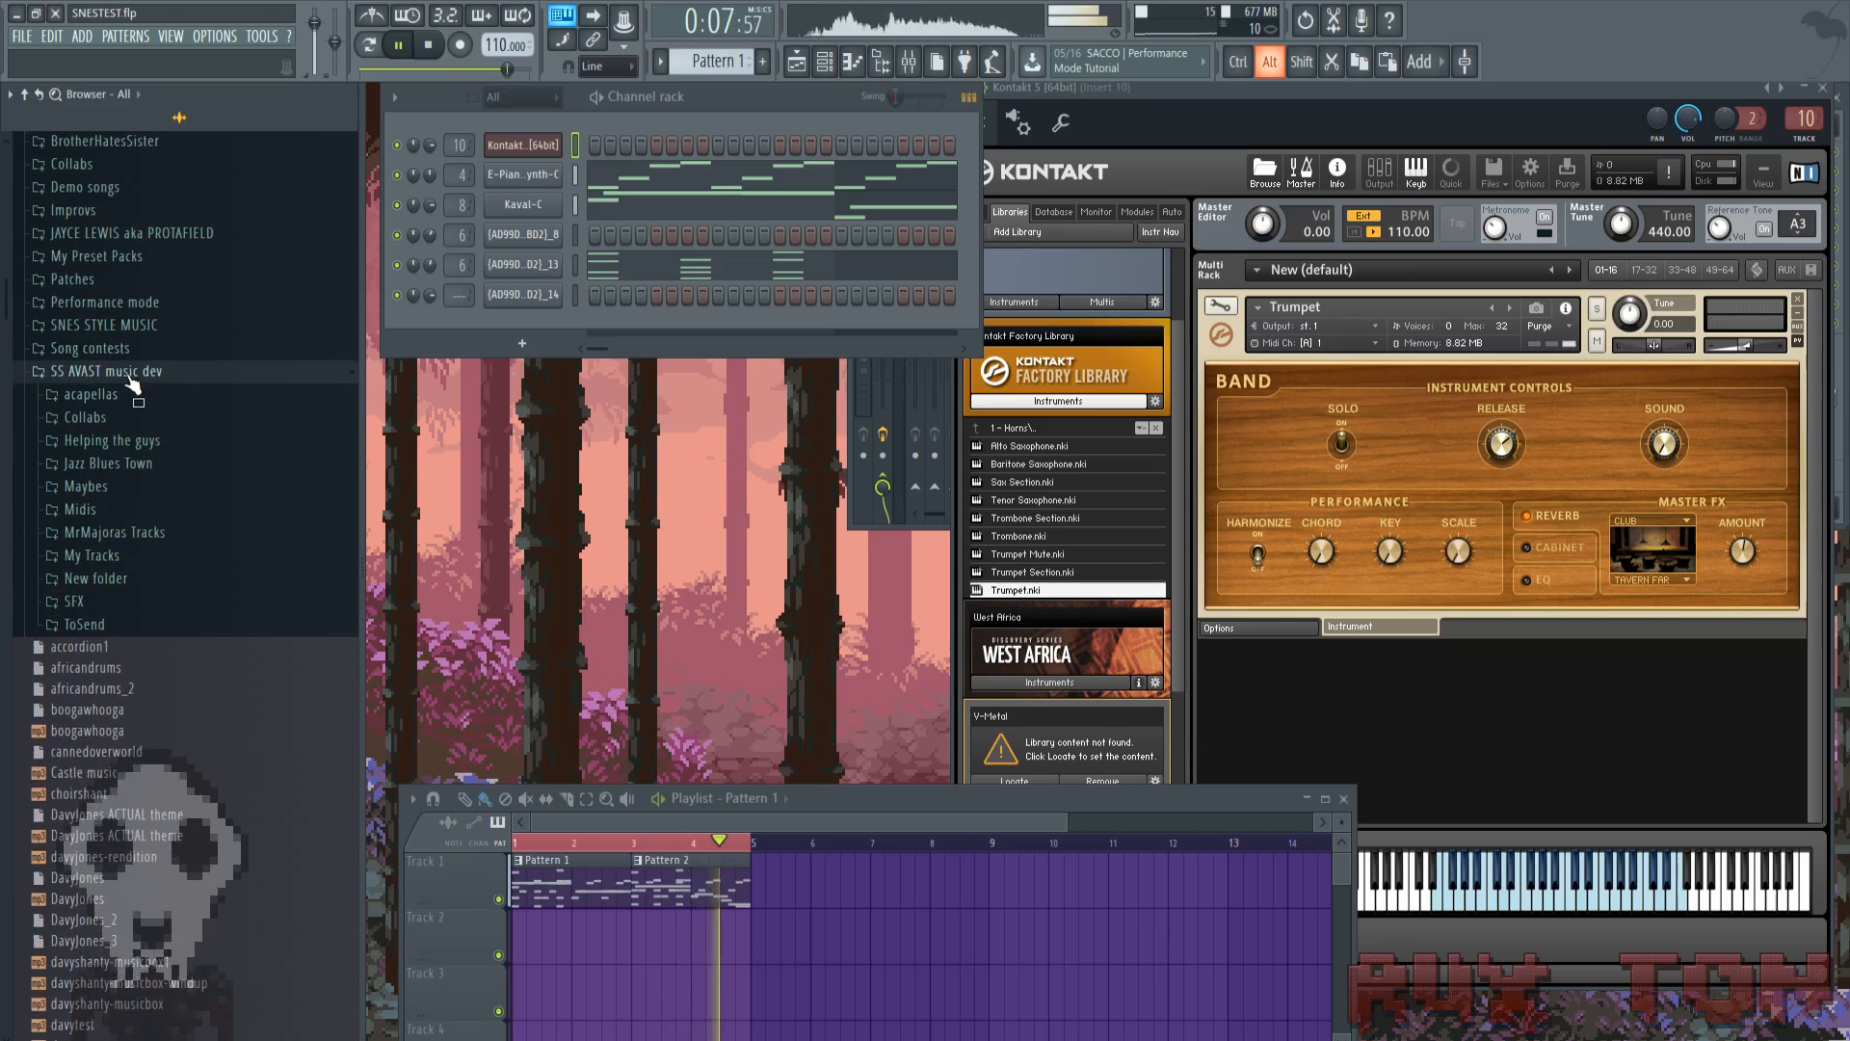
left_click(131, 374)
key("space")
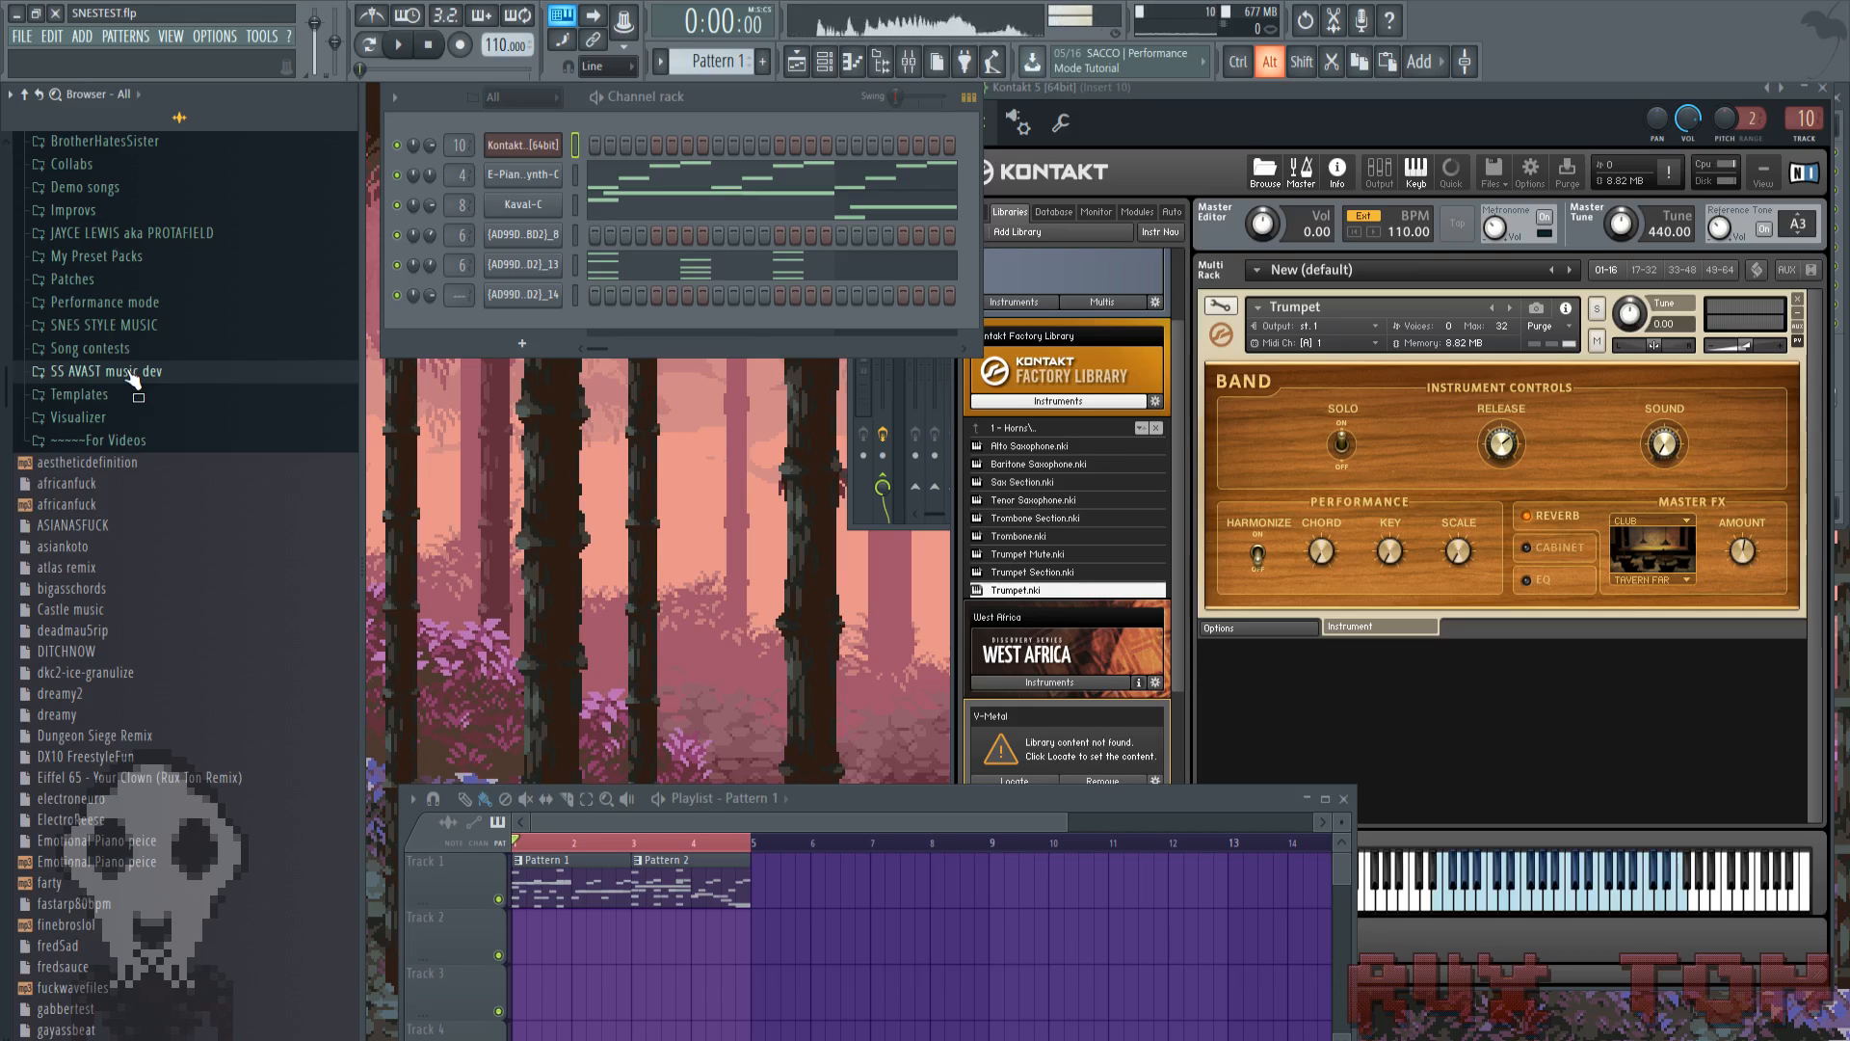
scroll(106, 318, "up", 5)
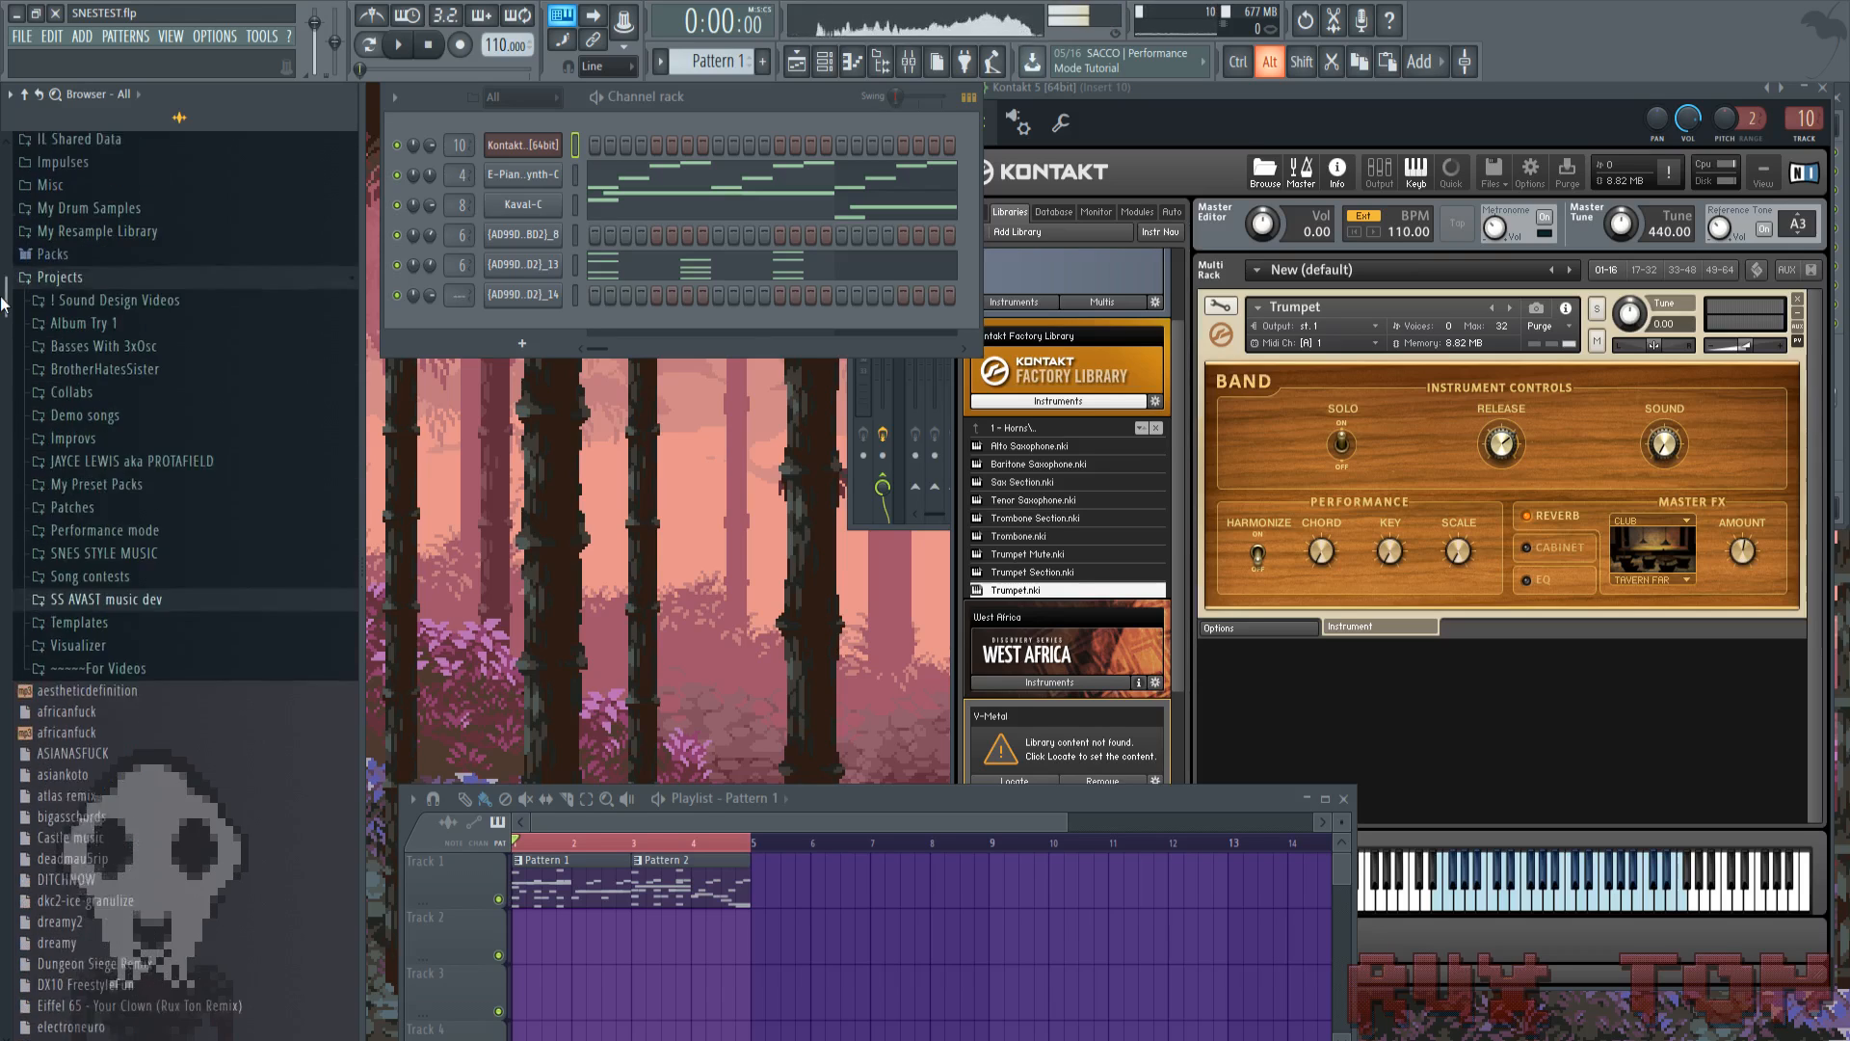
left_click(96, 283)
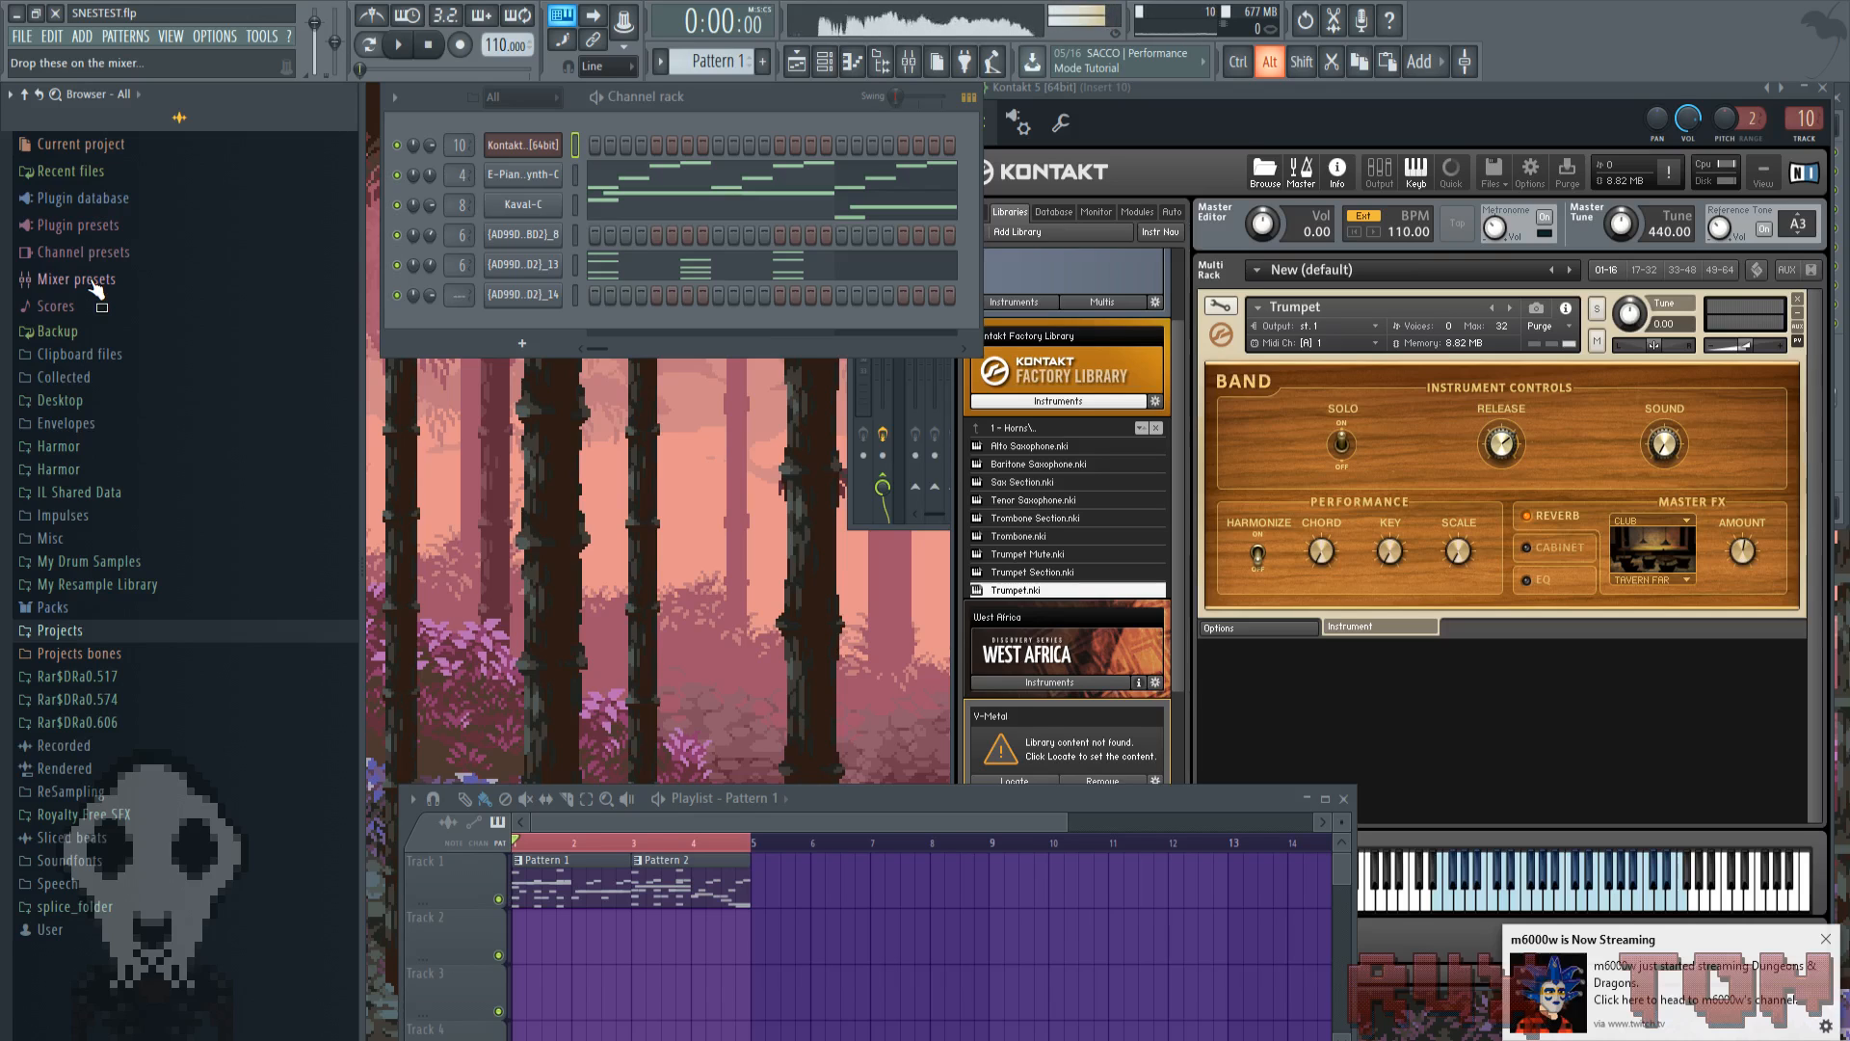
left_click(1822, 942)
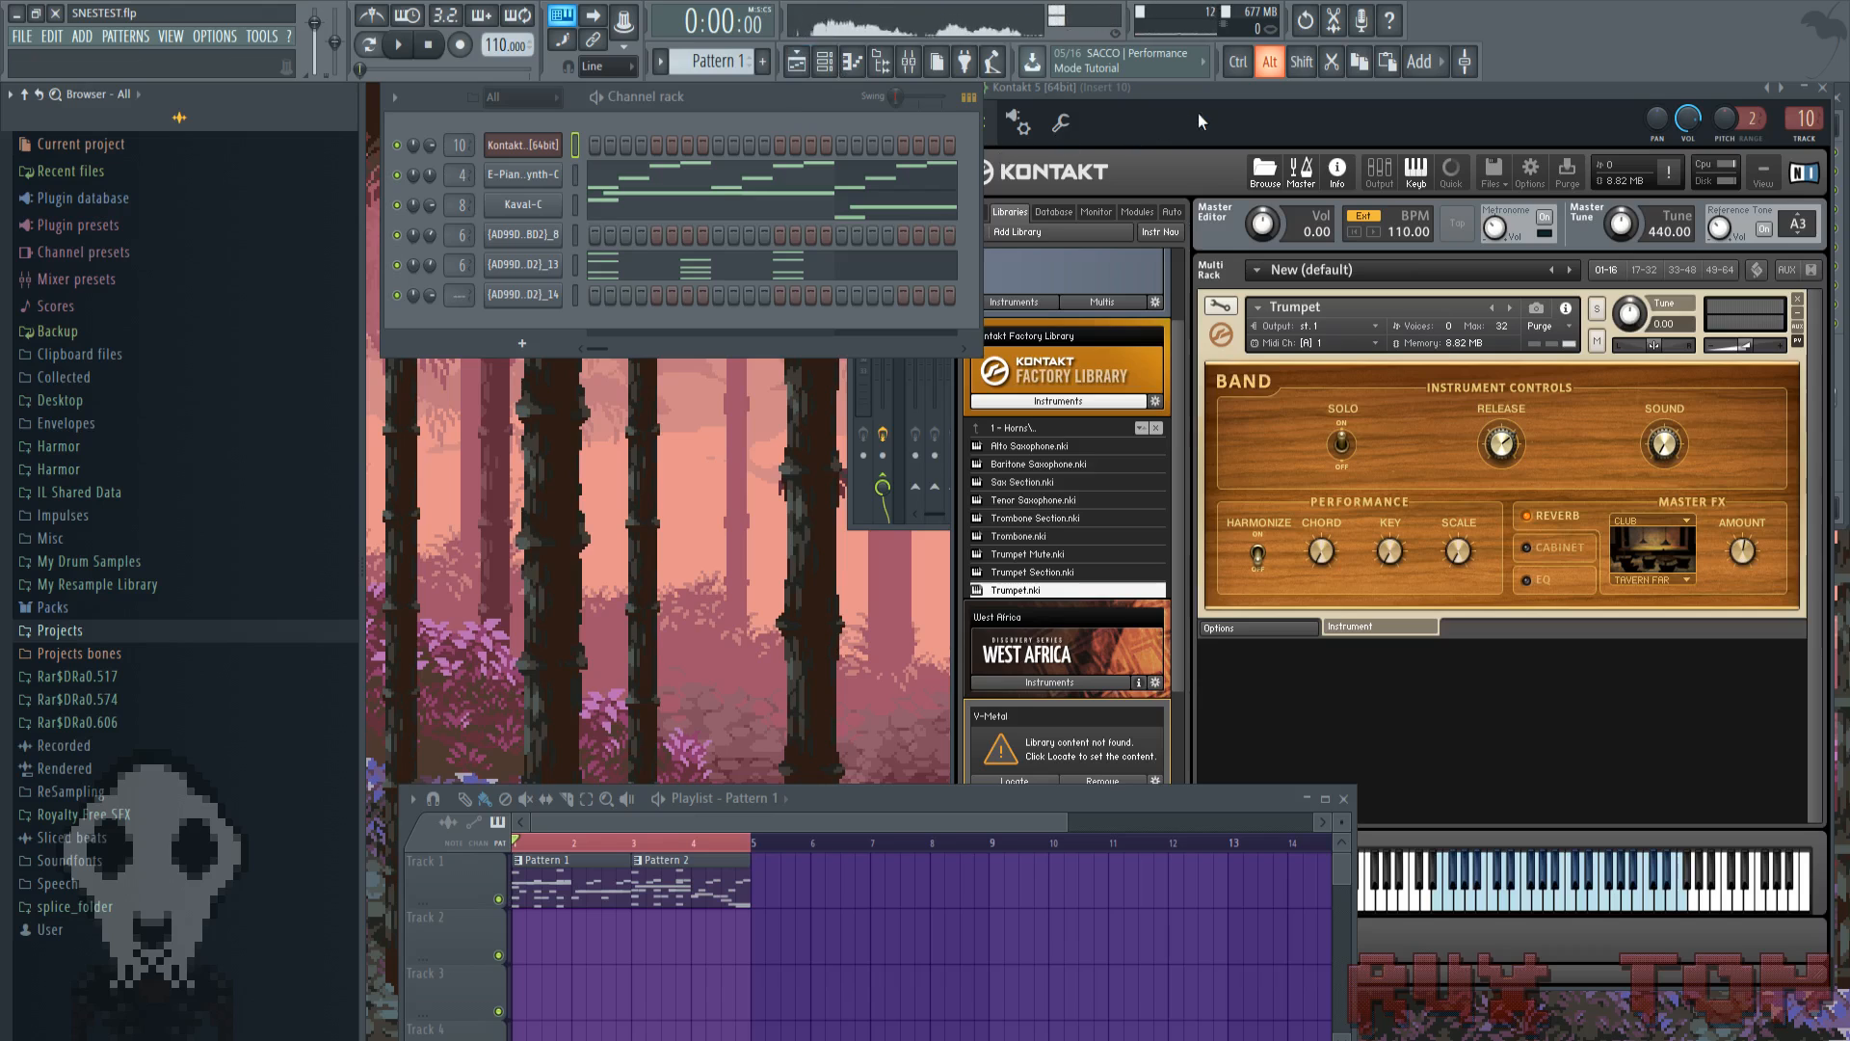
Open the E-Piano-Synth-C channel and audition its sound with a few notes
left_click(523, 174)
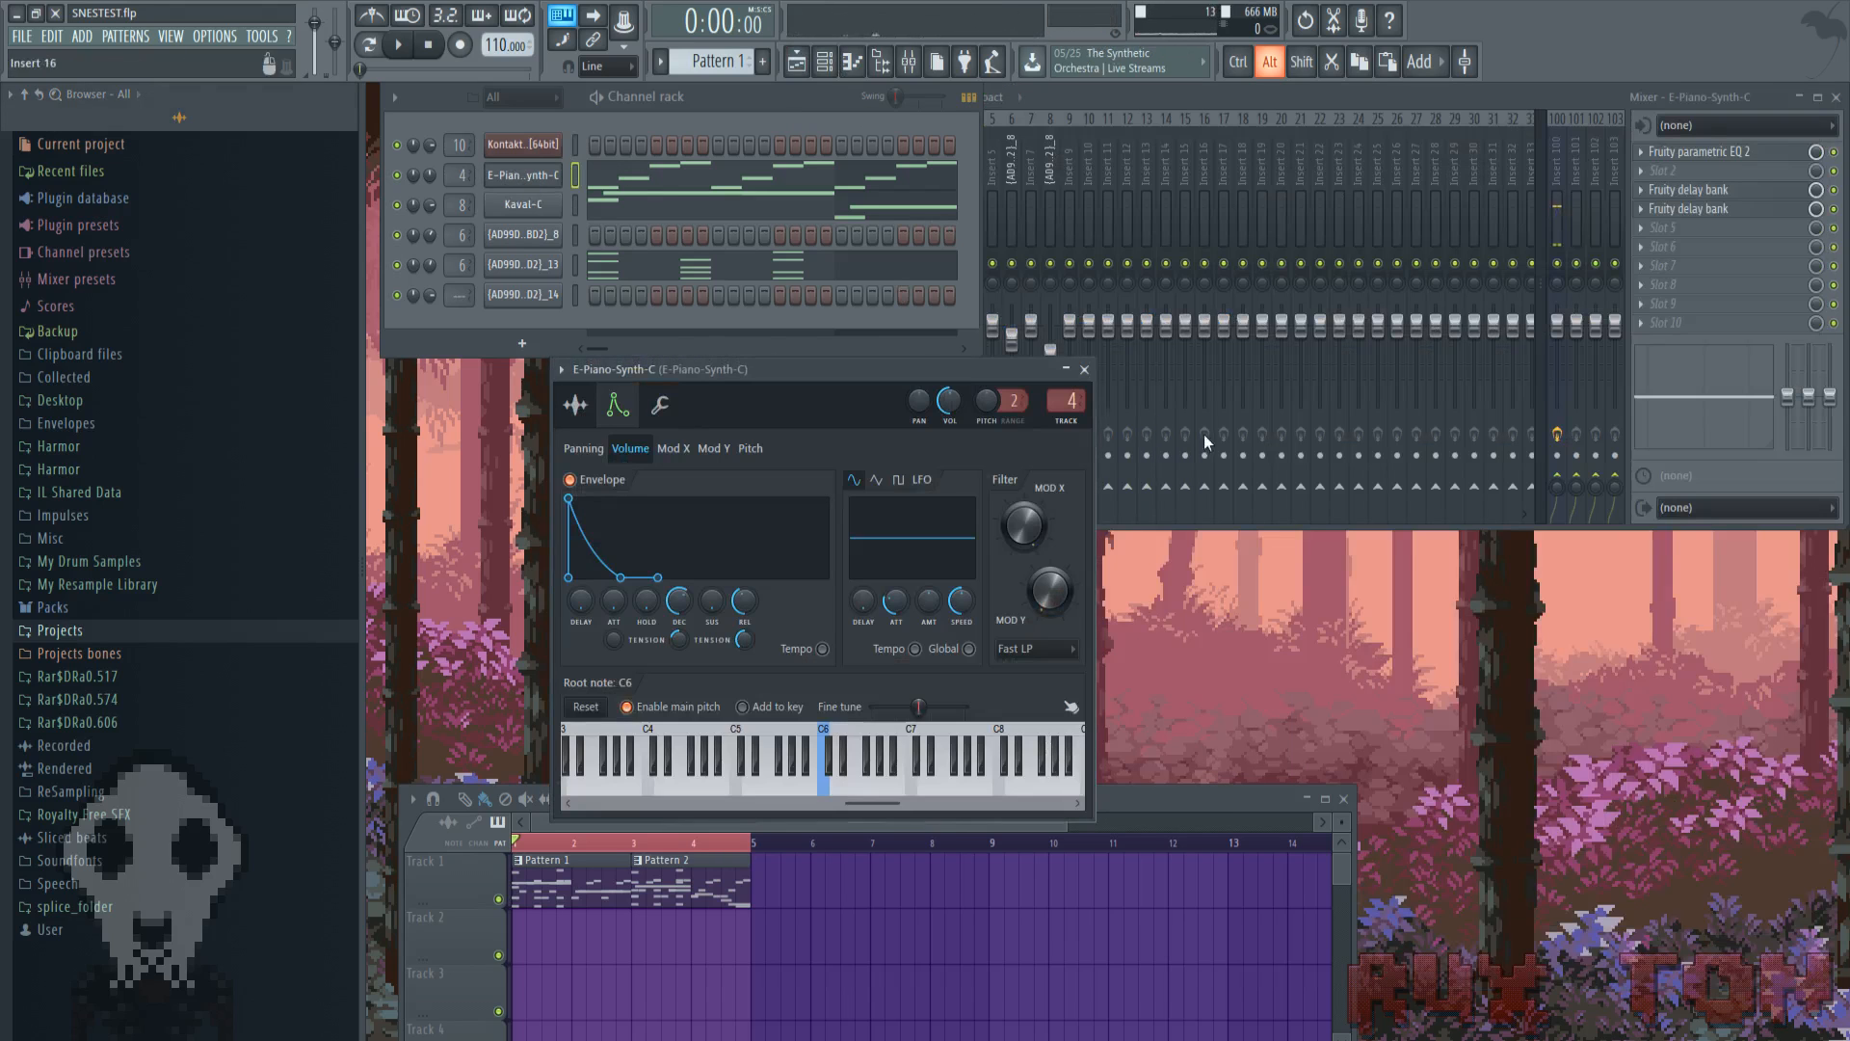
key("c")
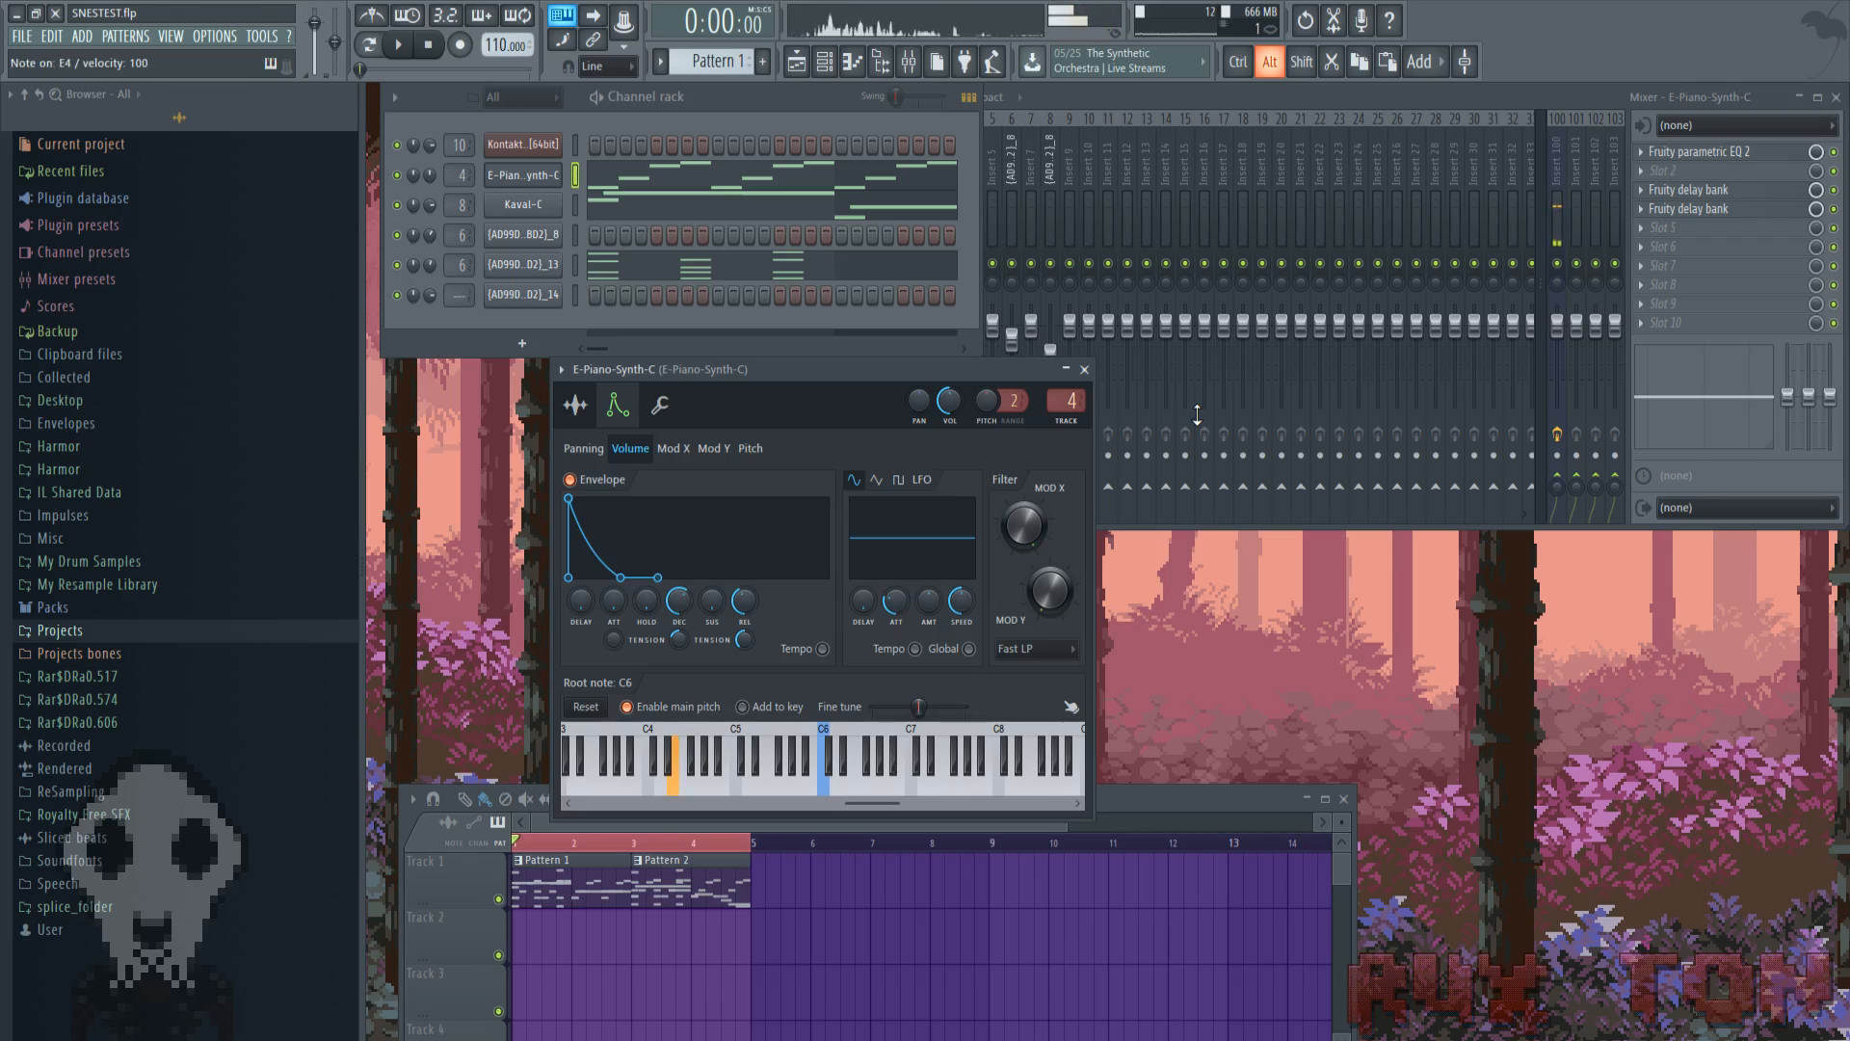
key("b")
key("m")
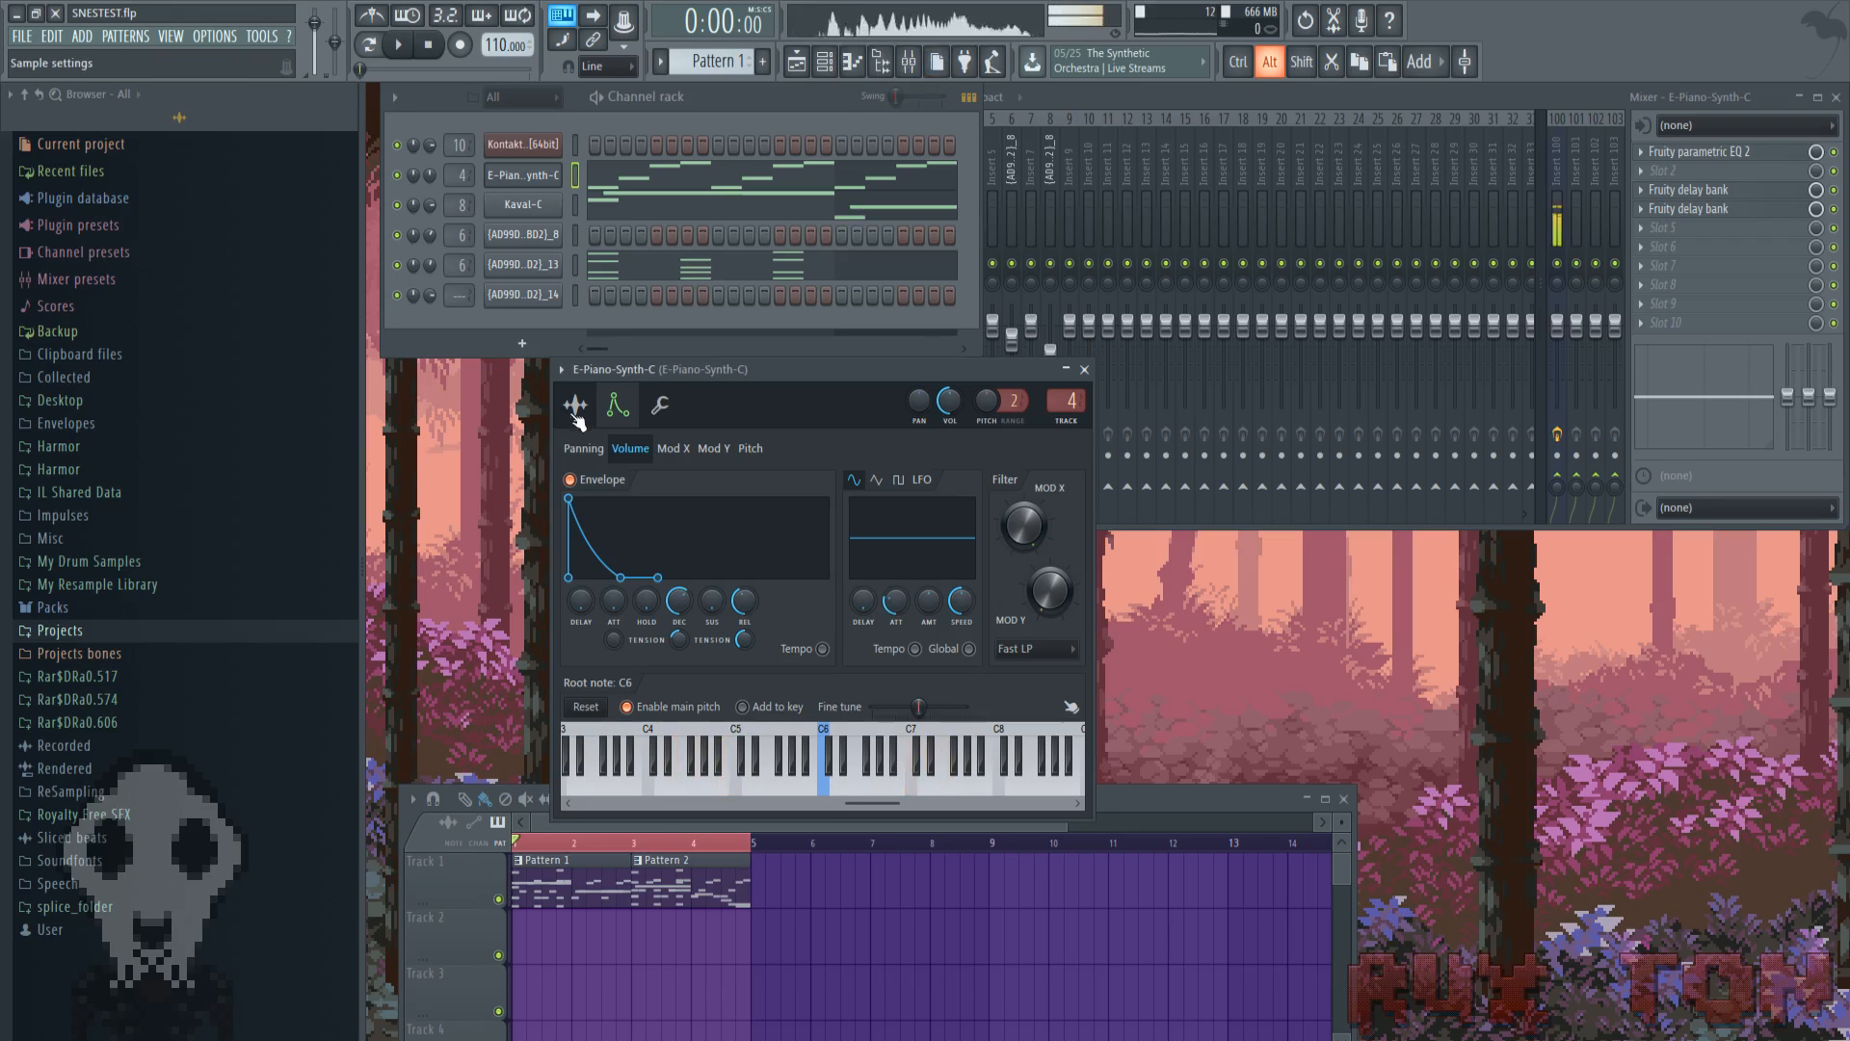
Show the E-Piano-Synth-C channel's sample settings and audition it with several more notes
left_click(577, 407)
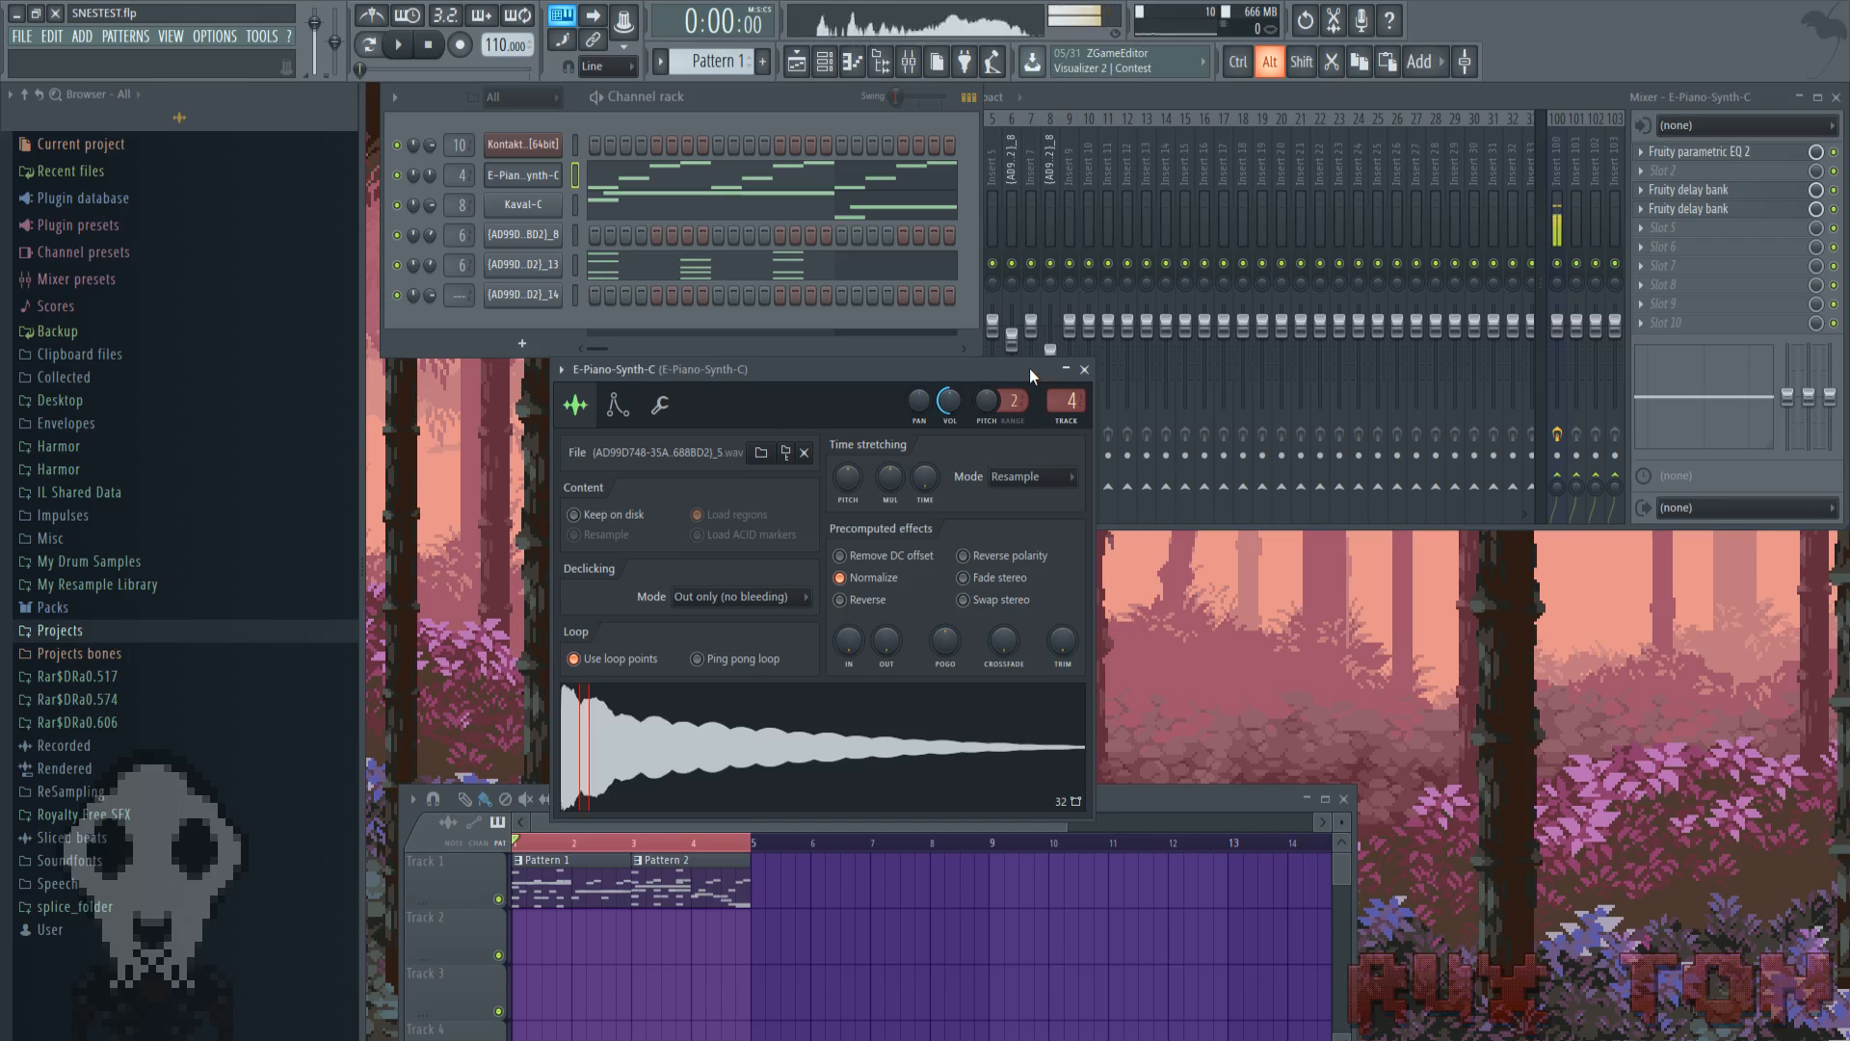
key("i")
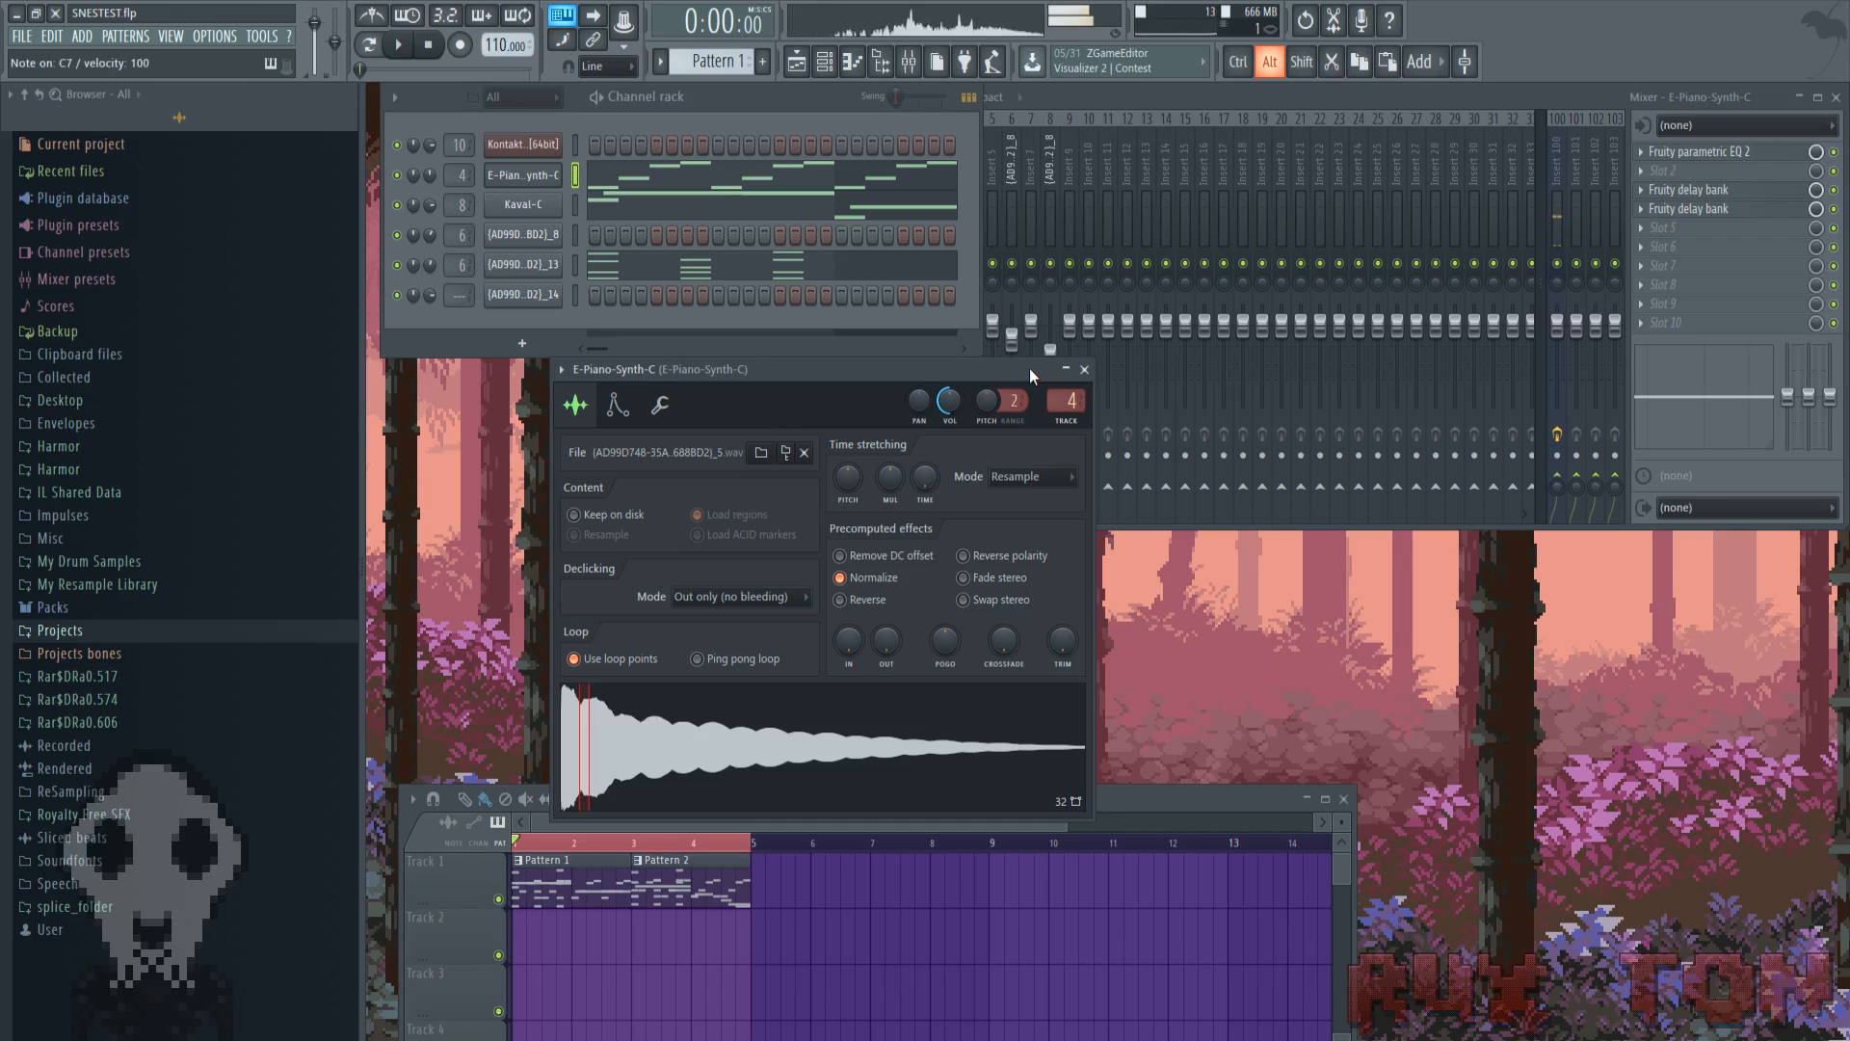
key("t")
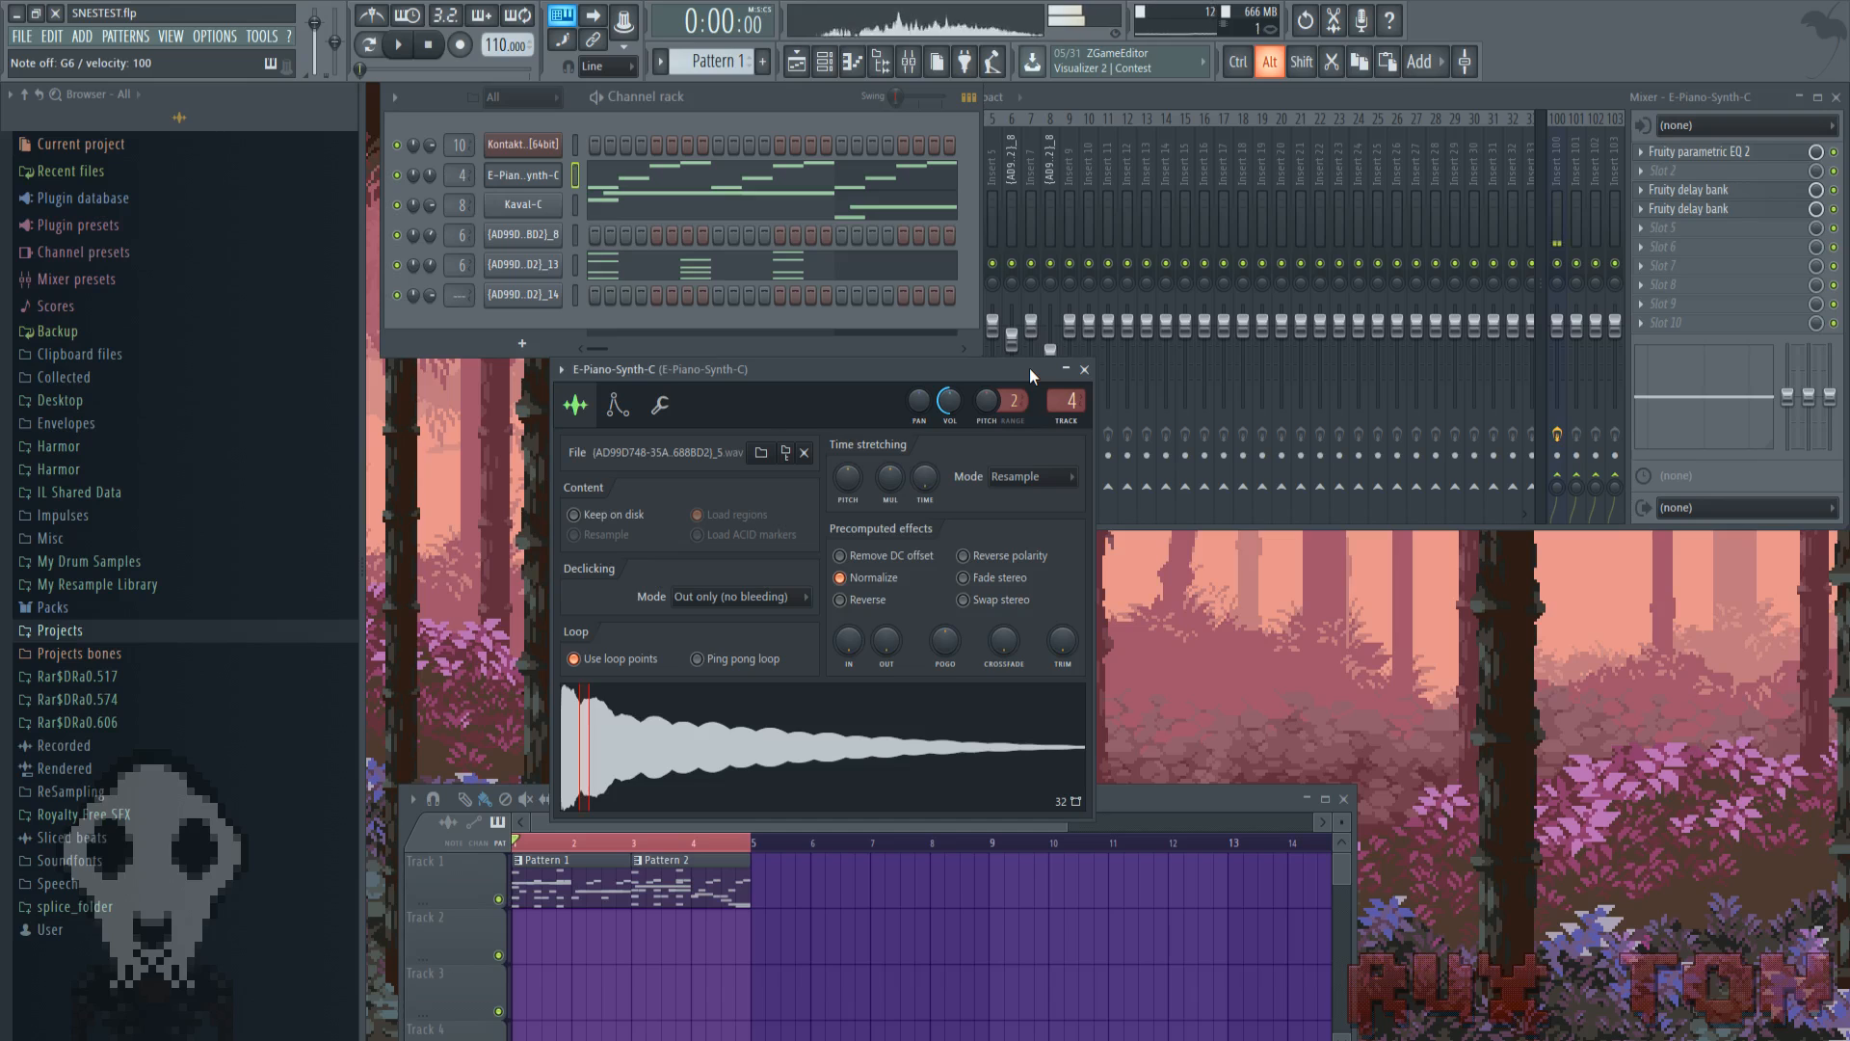
key("0")
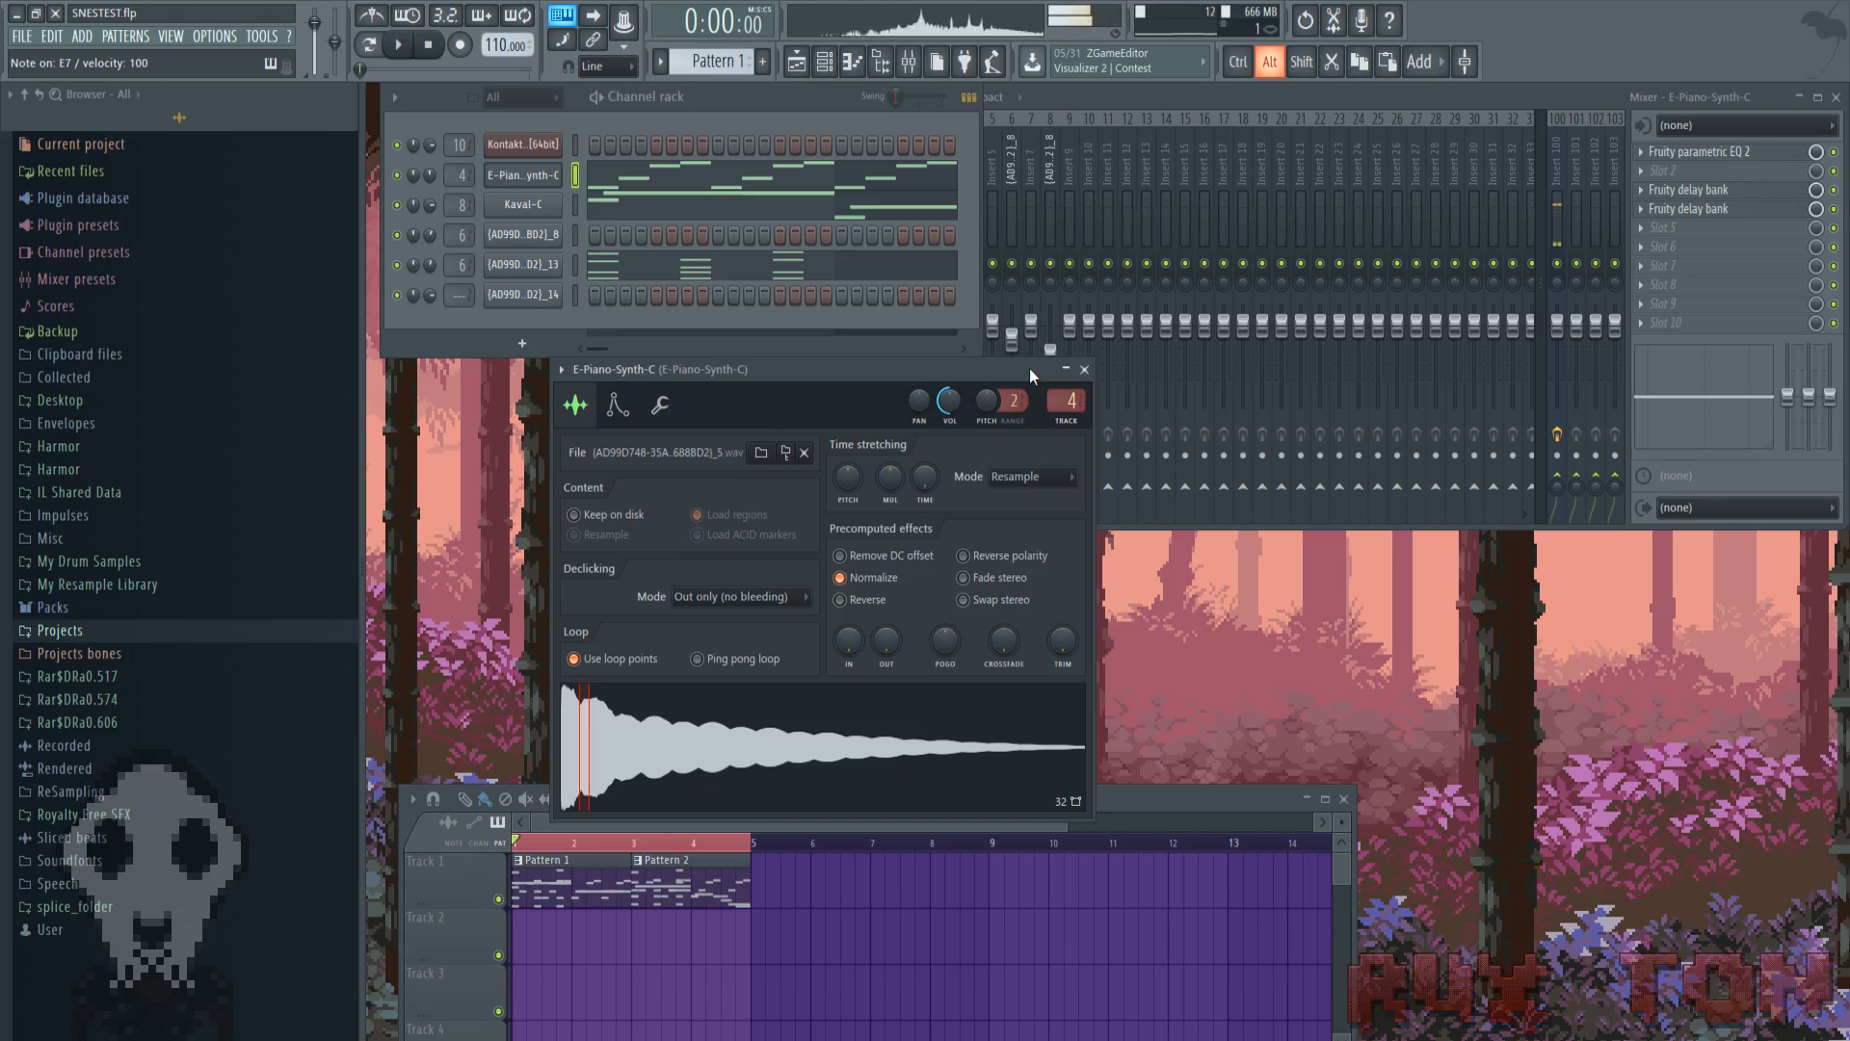
key("i")
key("t")
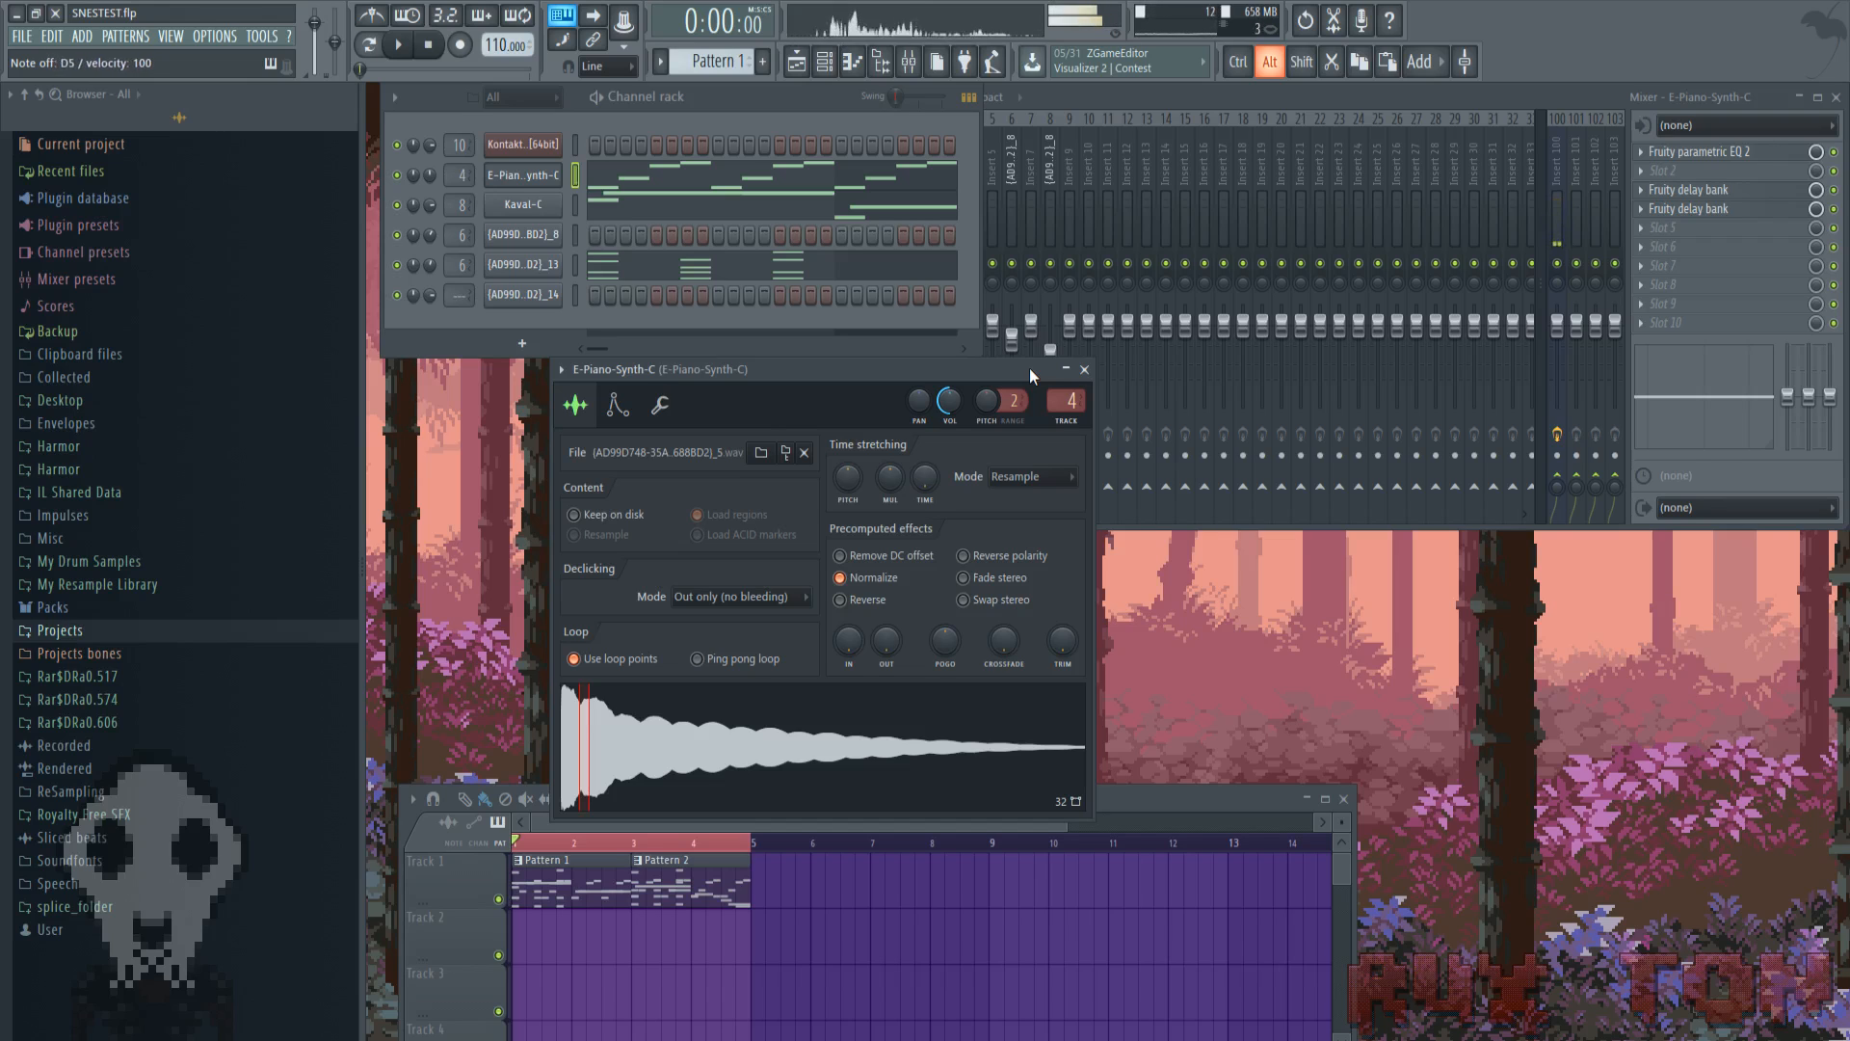
Inspect the Kaval-C channel and the sampler channel ending in _8, closing the latter's settings
left_click(535, 206)
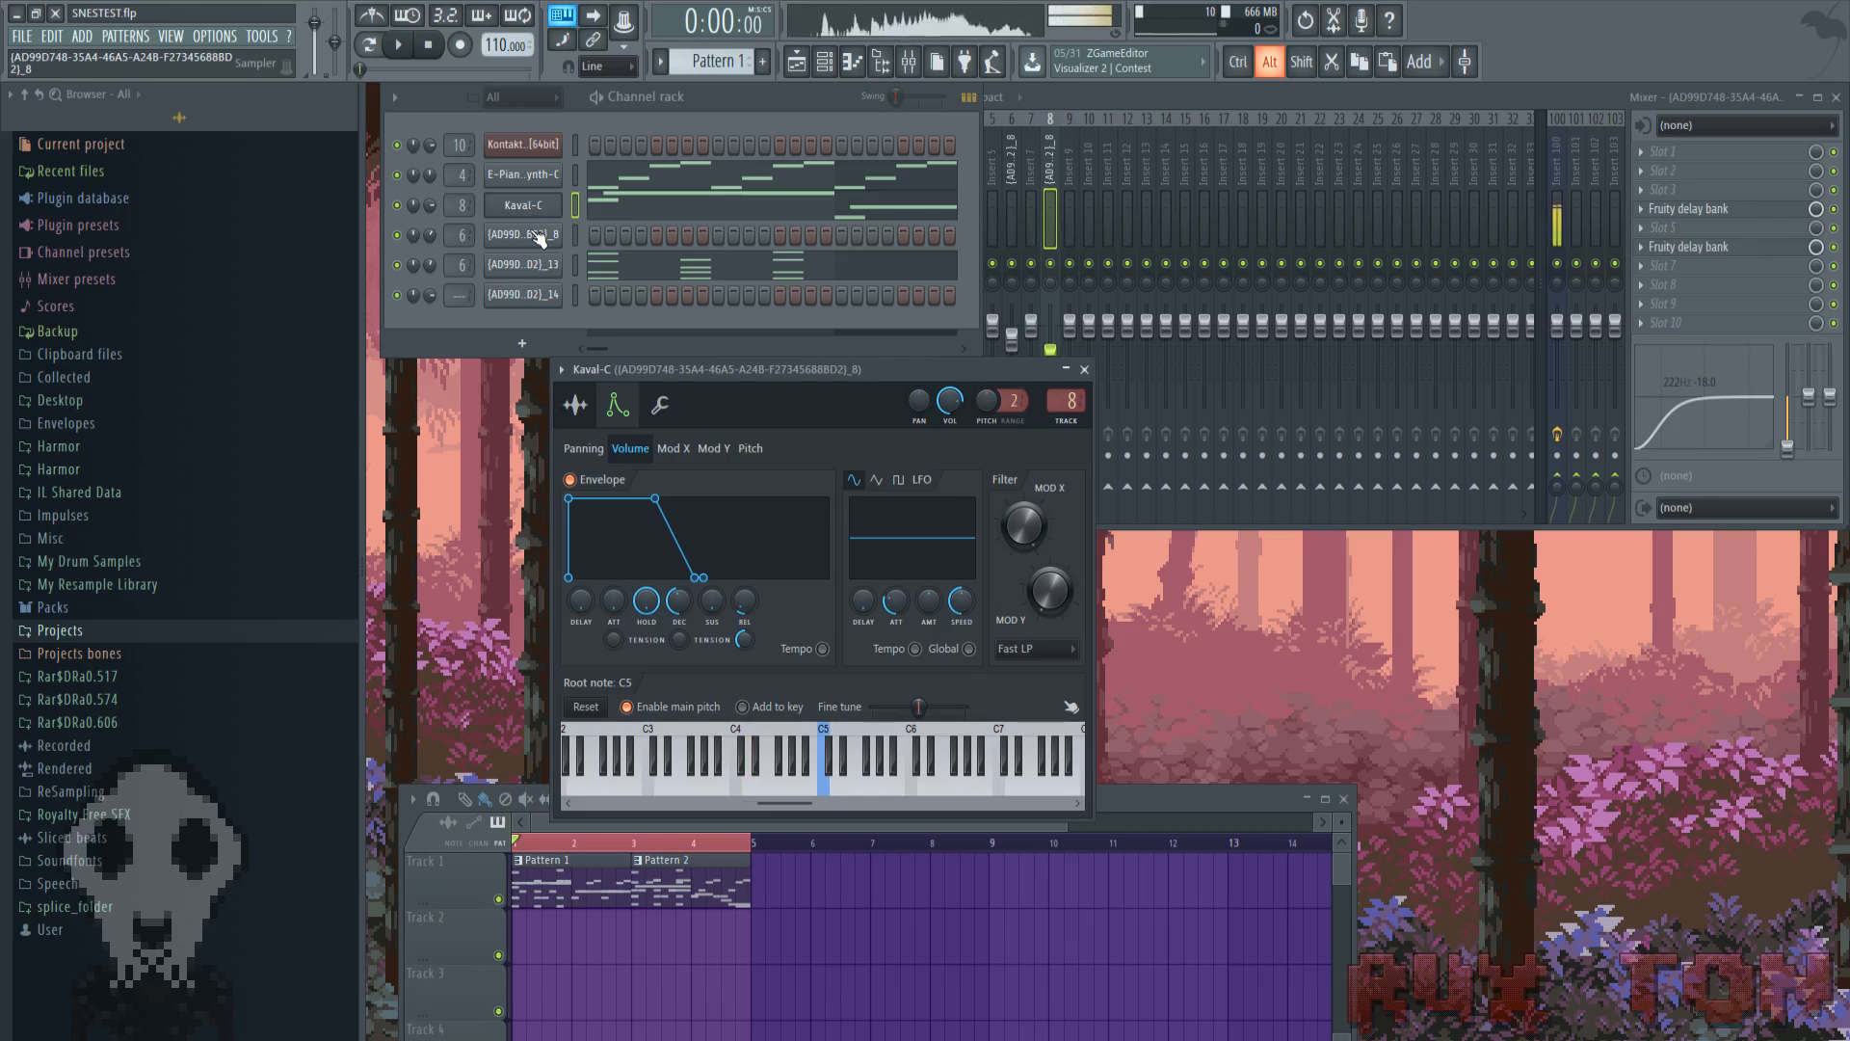
left_click(530, 231)
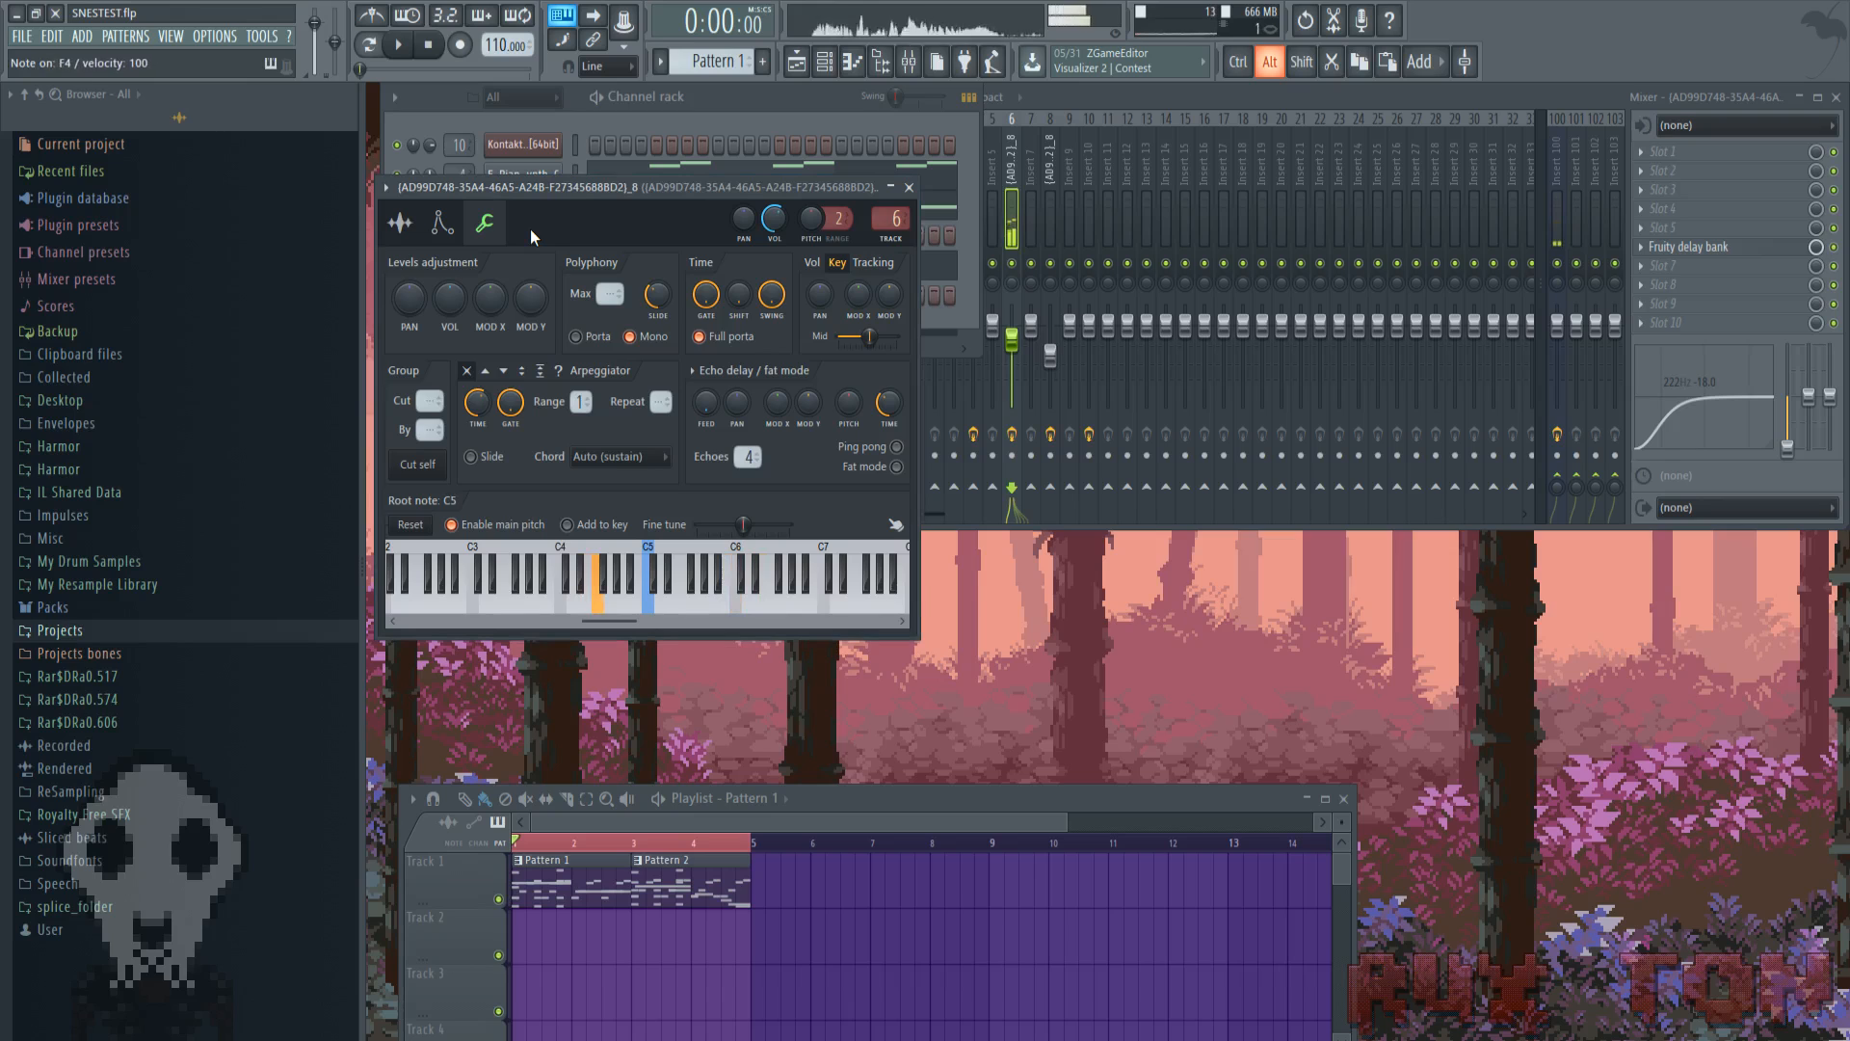
left_click(909, 188)
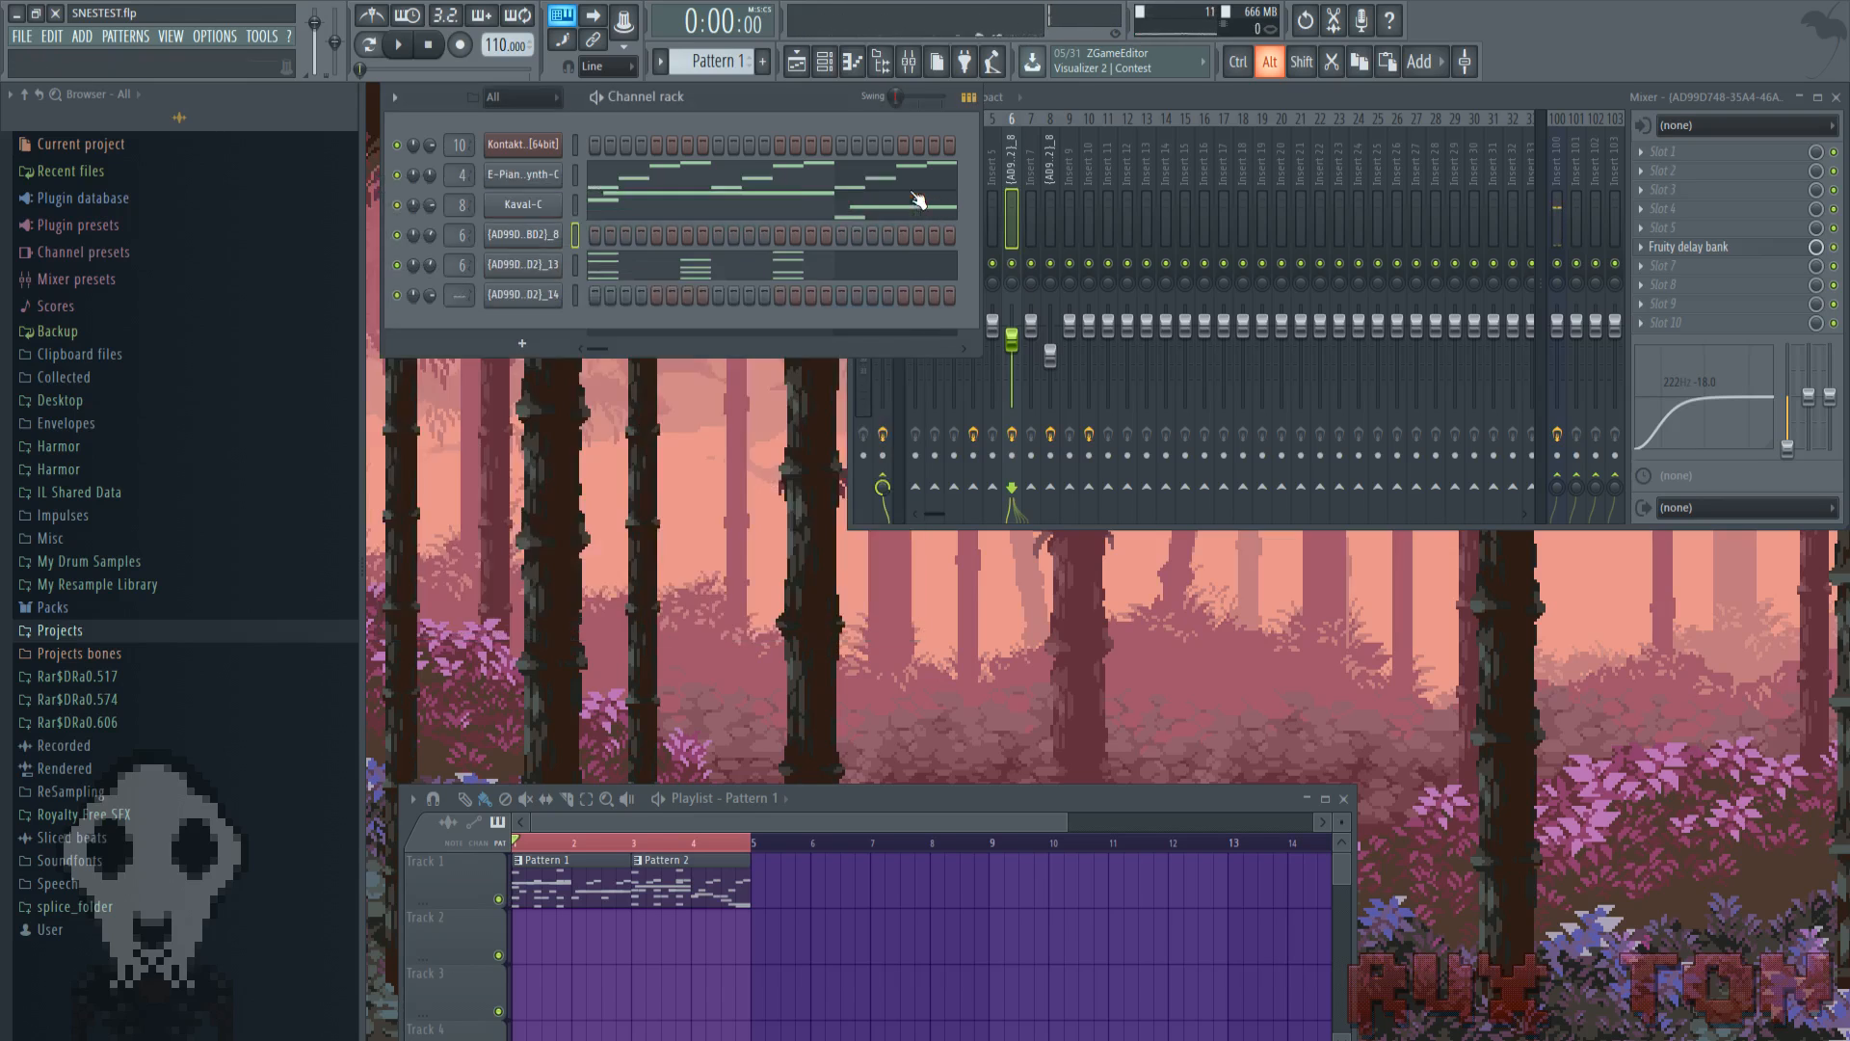
Examine the sample settings and volume envelope of the sampler channel ending in _13
left_click(520, 266)
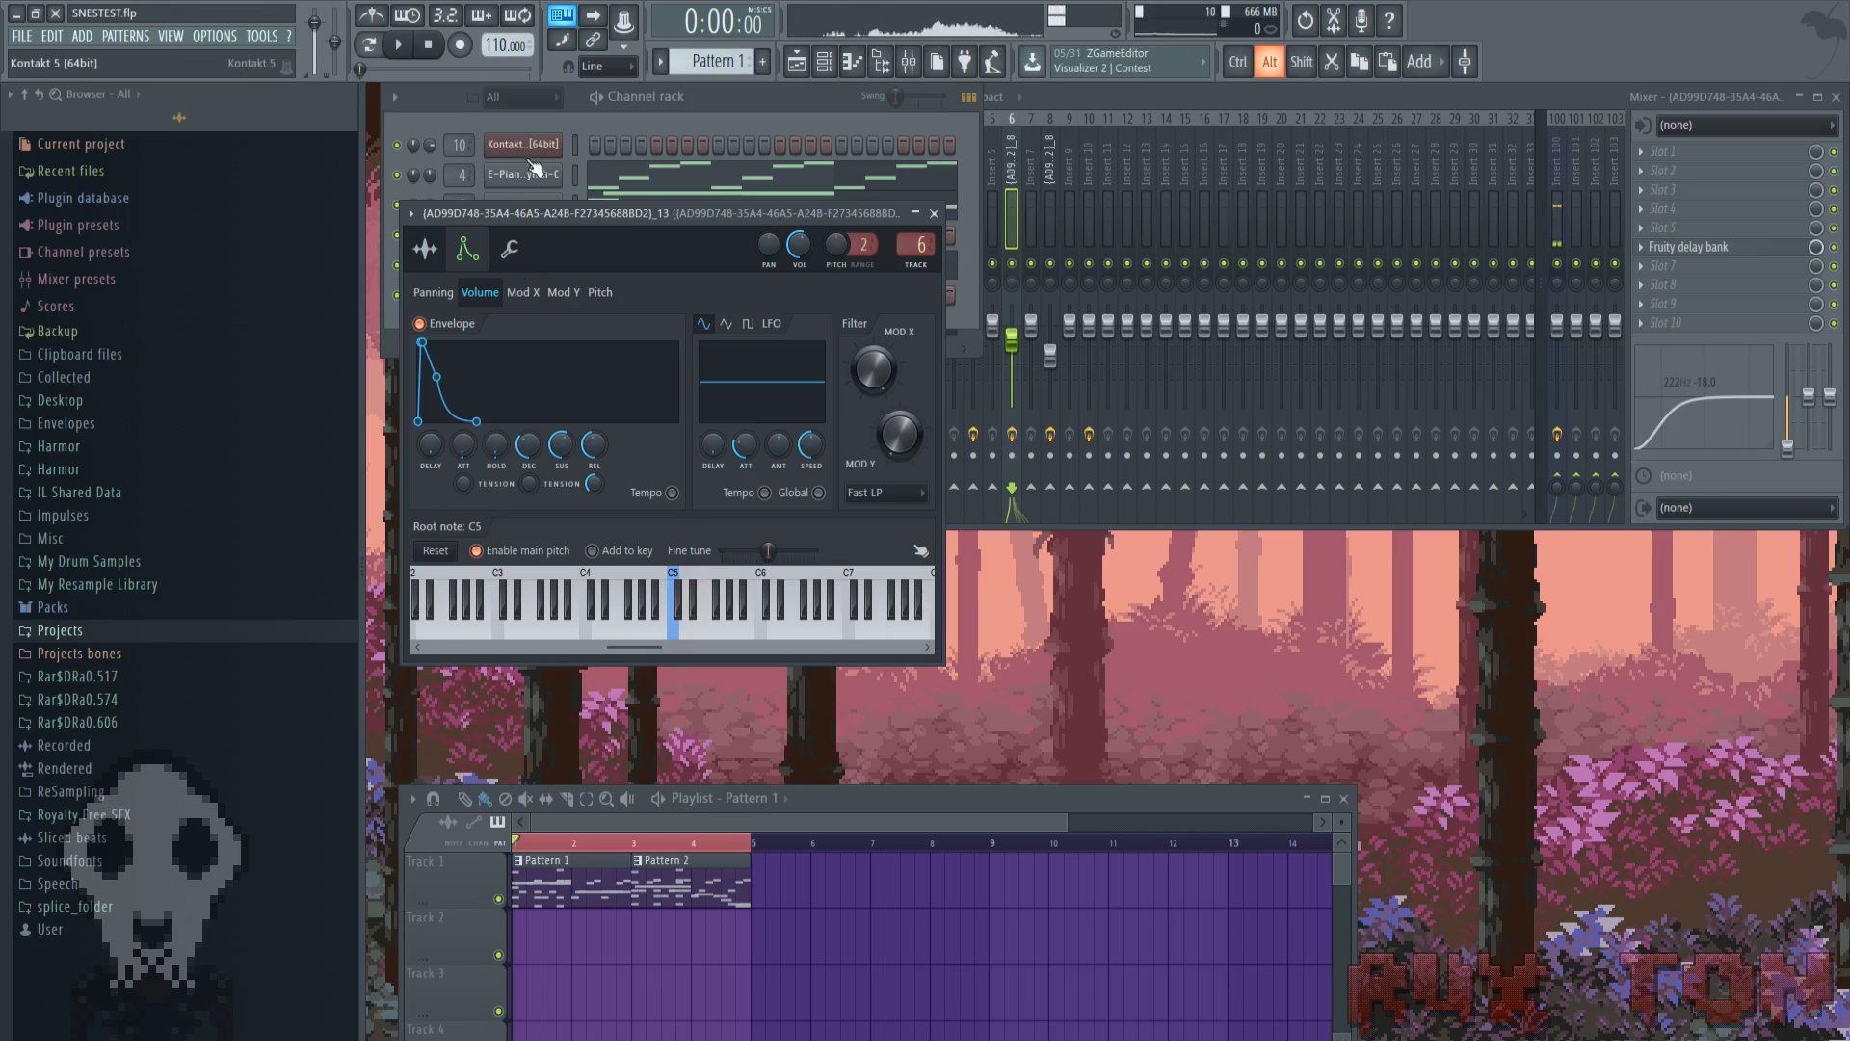
left_click(425, 249)
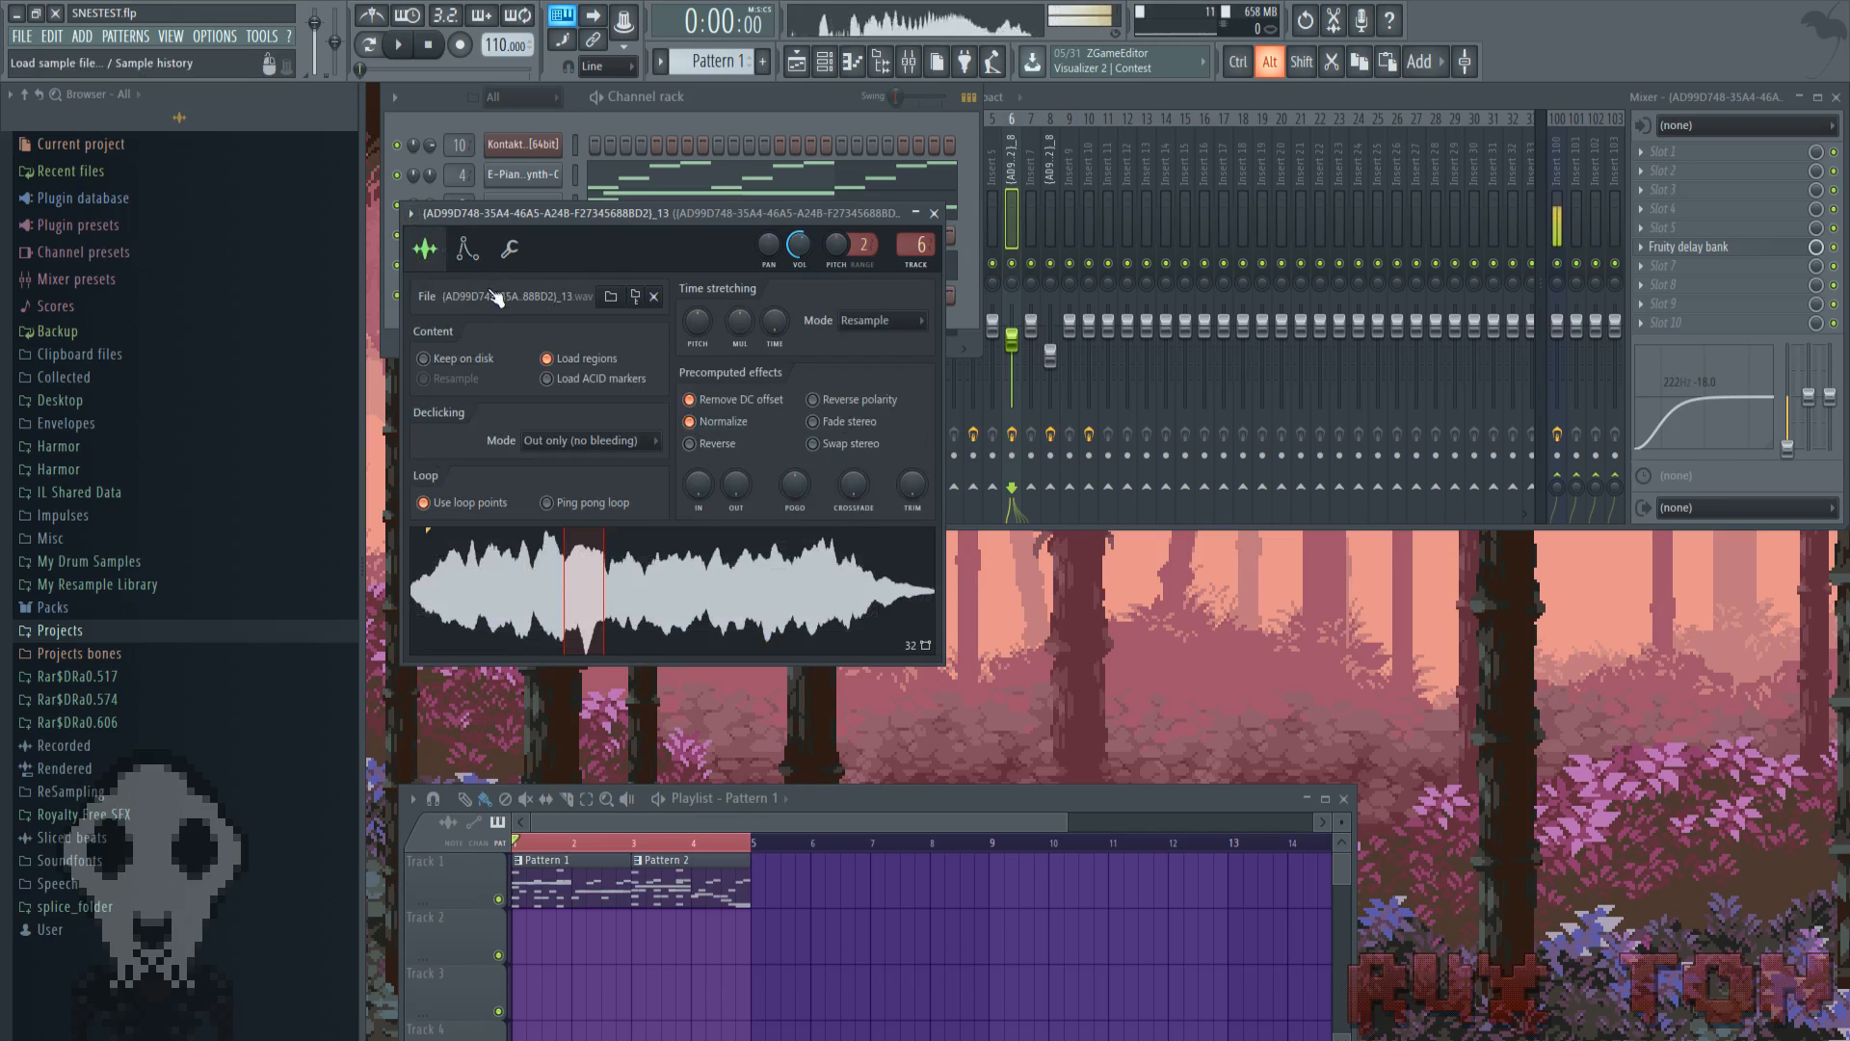
left_click(470, 249)
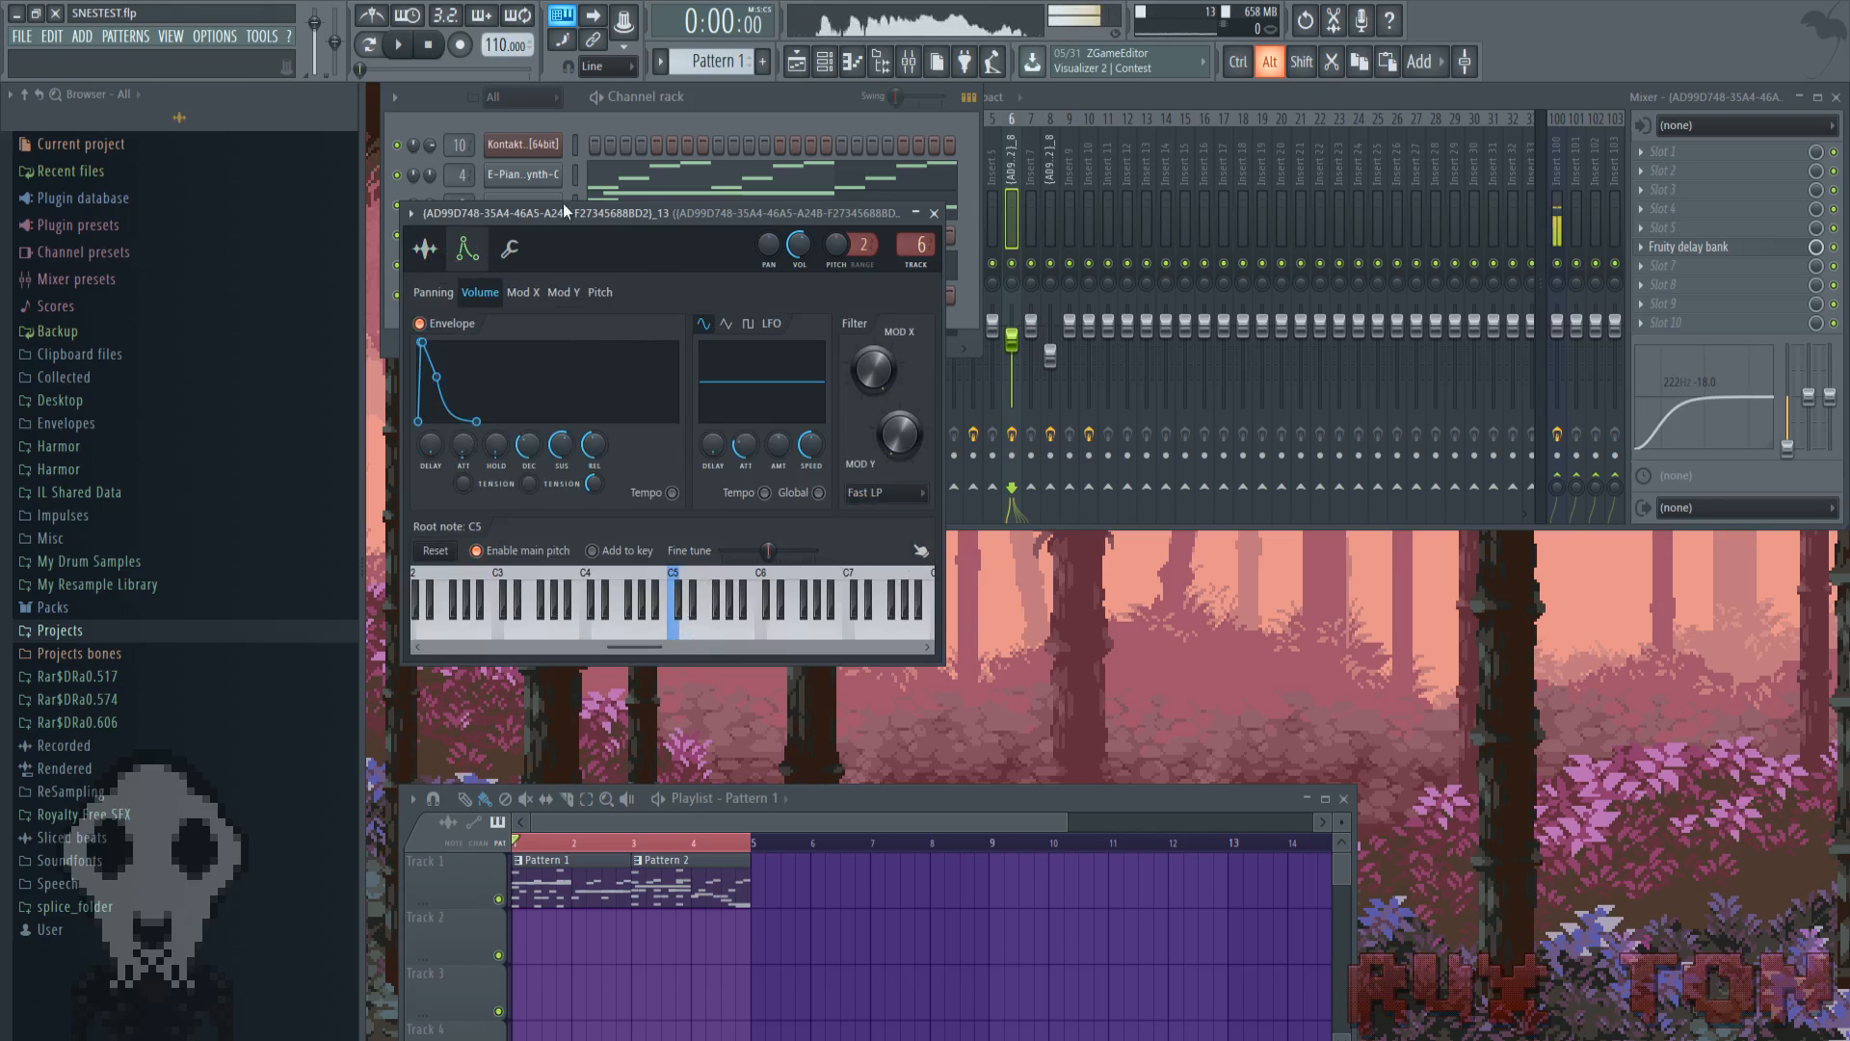
key("bracketright")
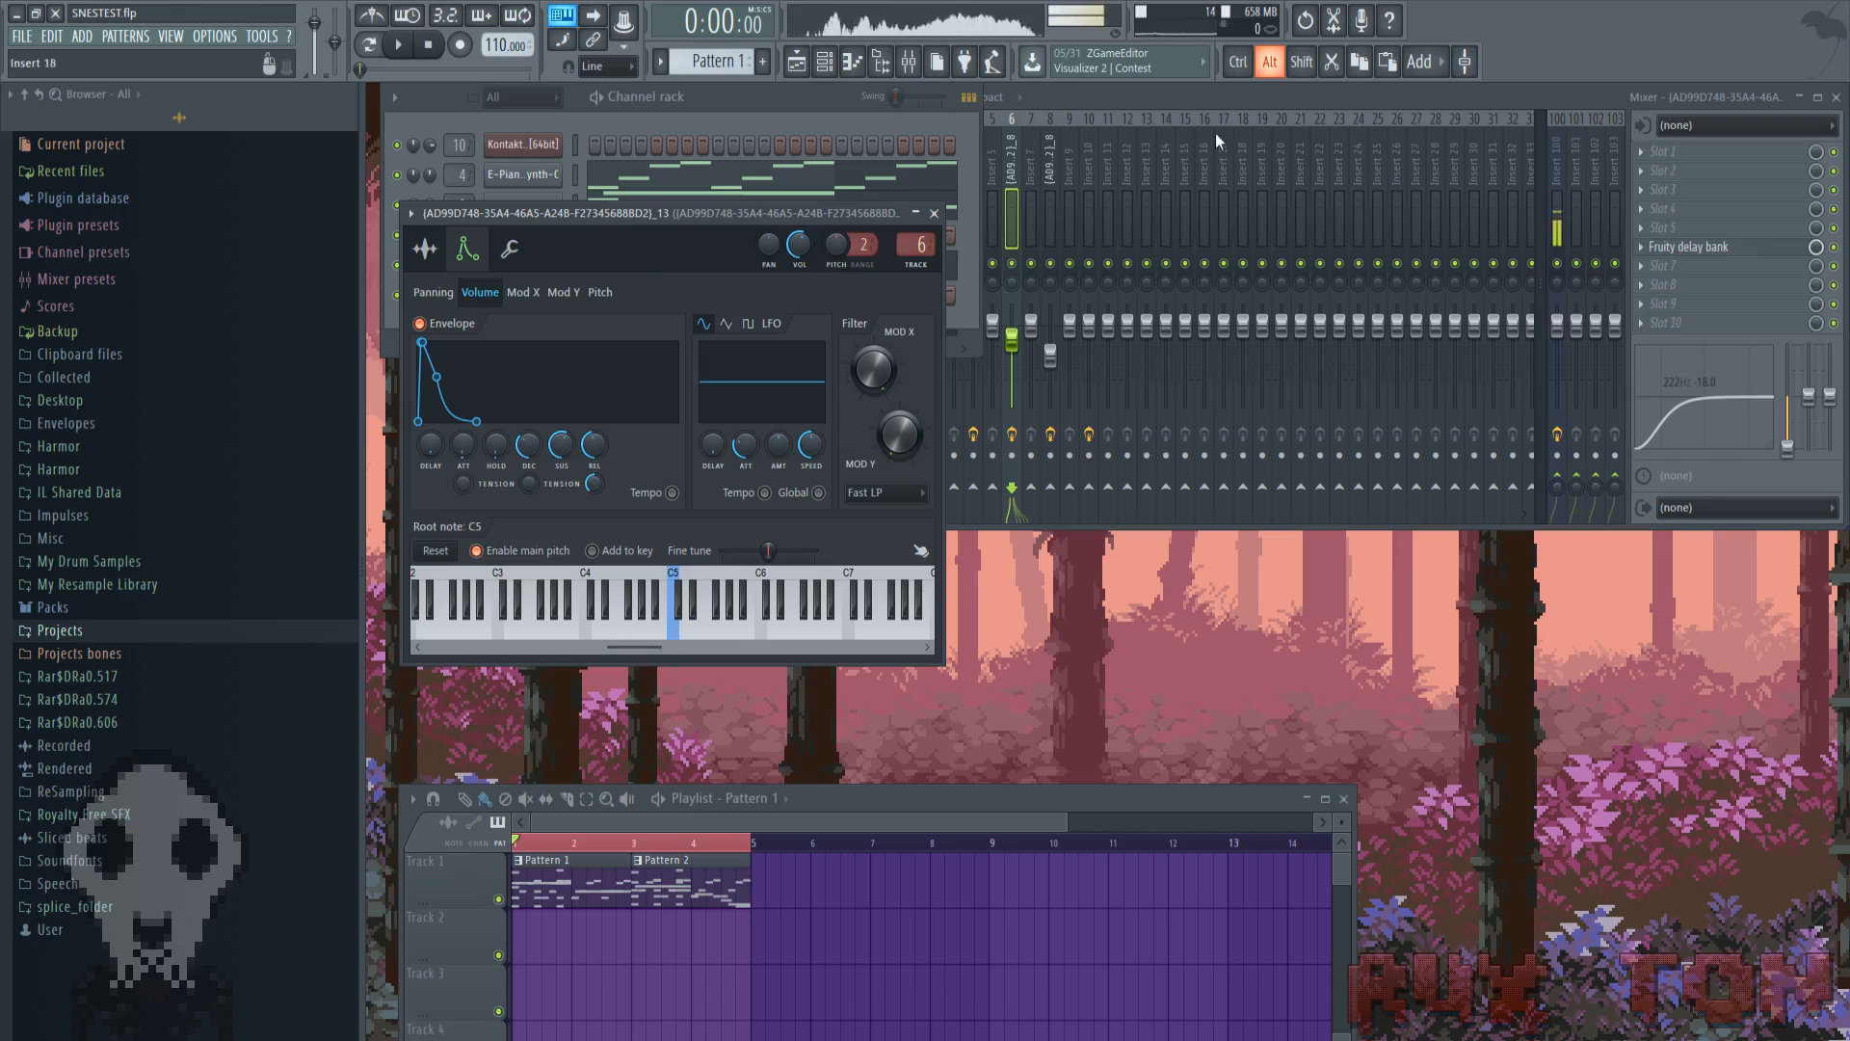
Open the Kontakt channel holding the Trumpet instrument and move its window clear of the mixer's upper part
left_click(539, 144)
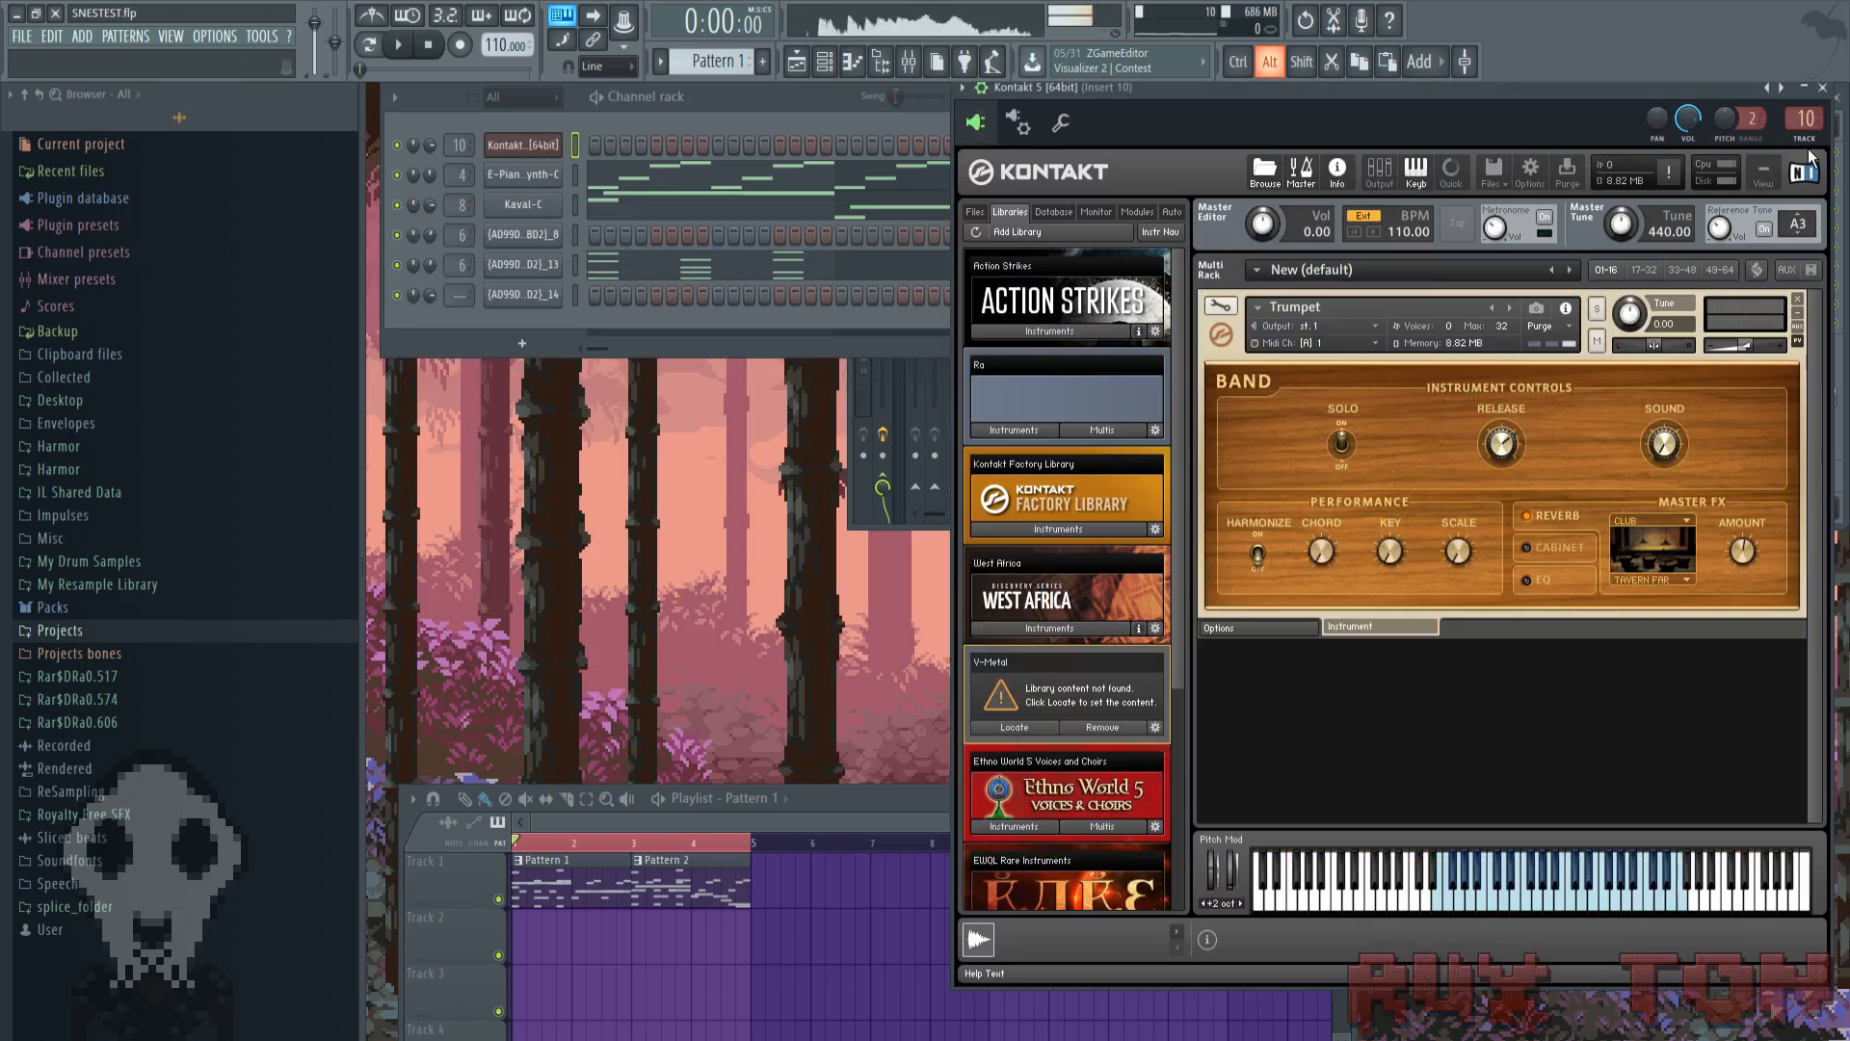
left_click_drag(1547, 95, 1397, 184)
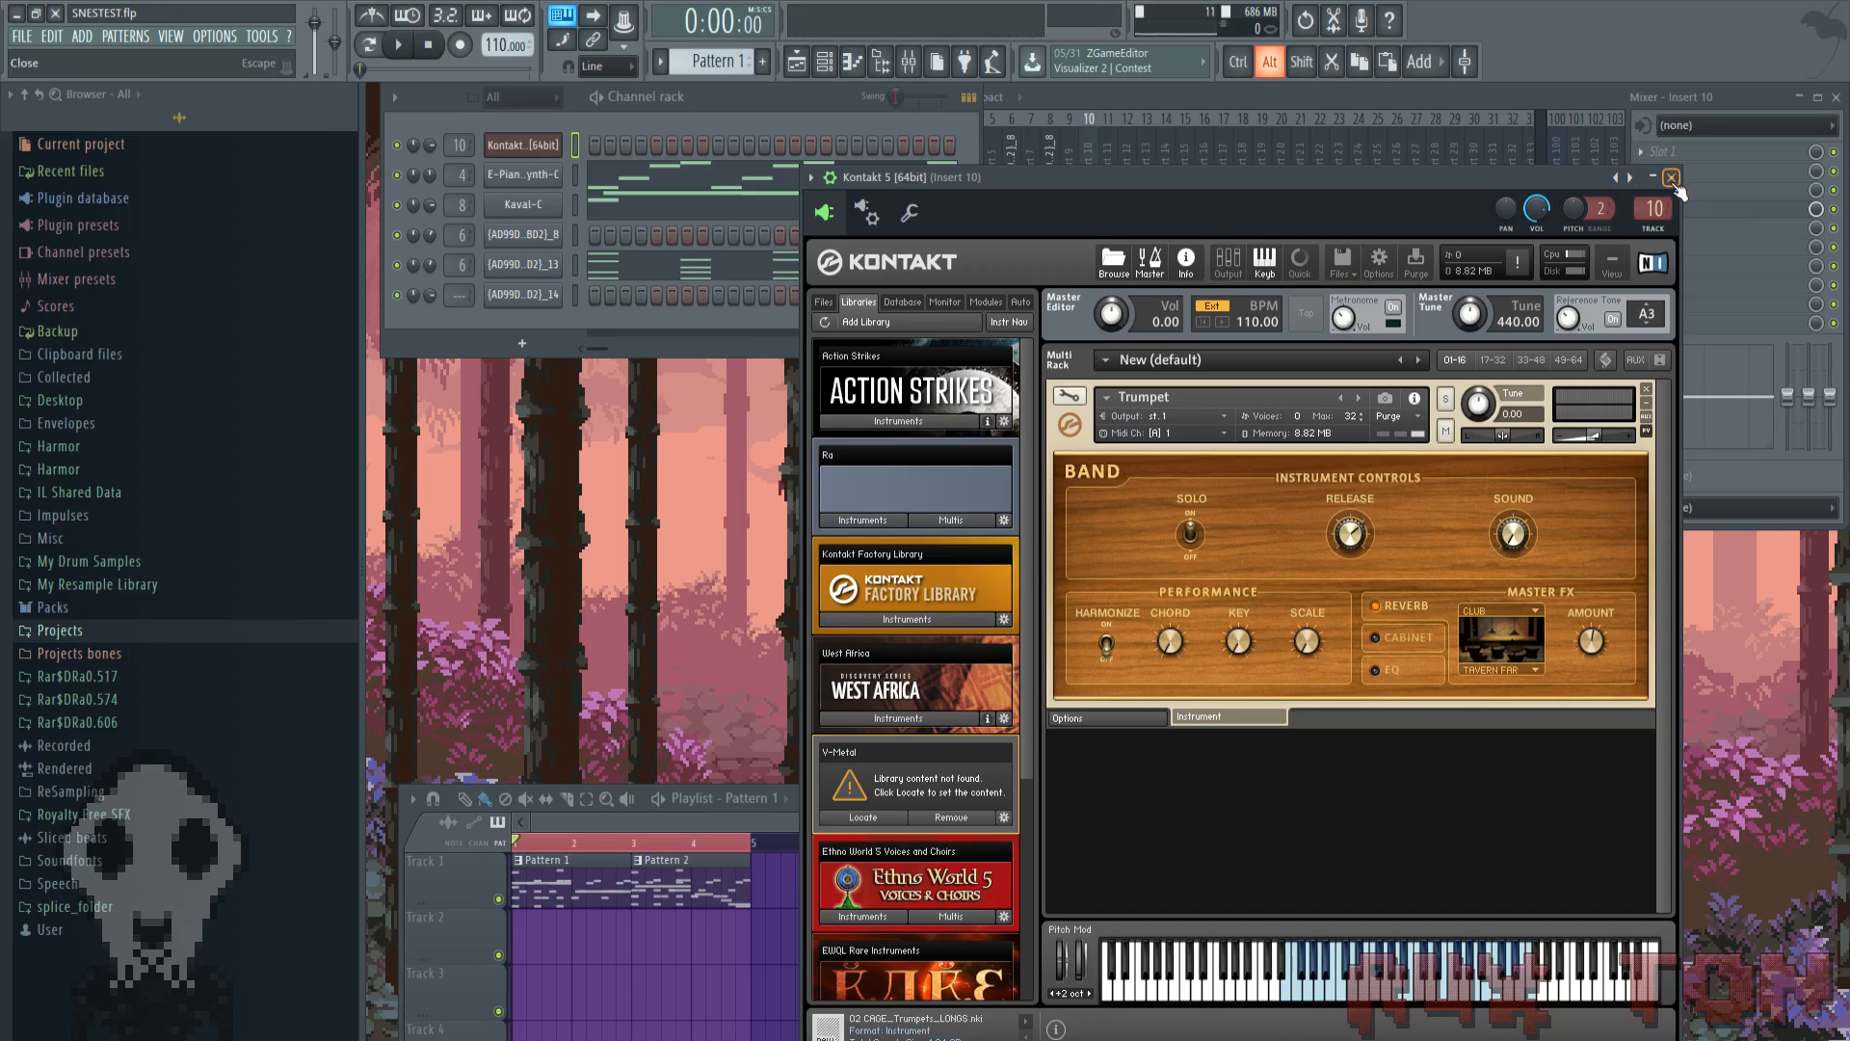
left_click(749, 119)
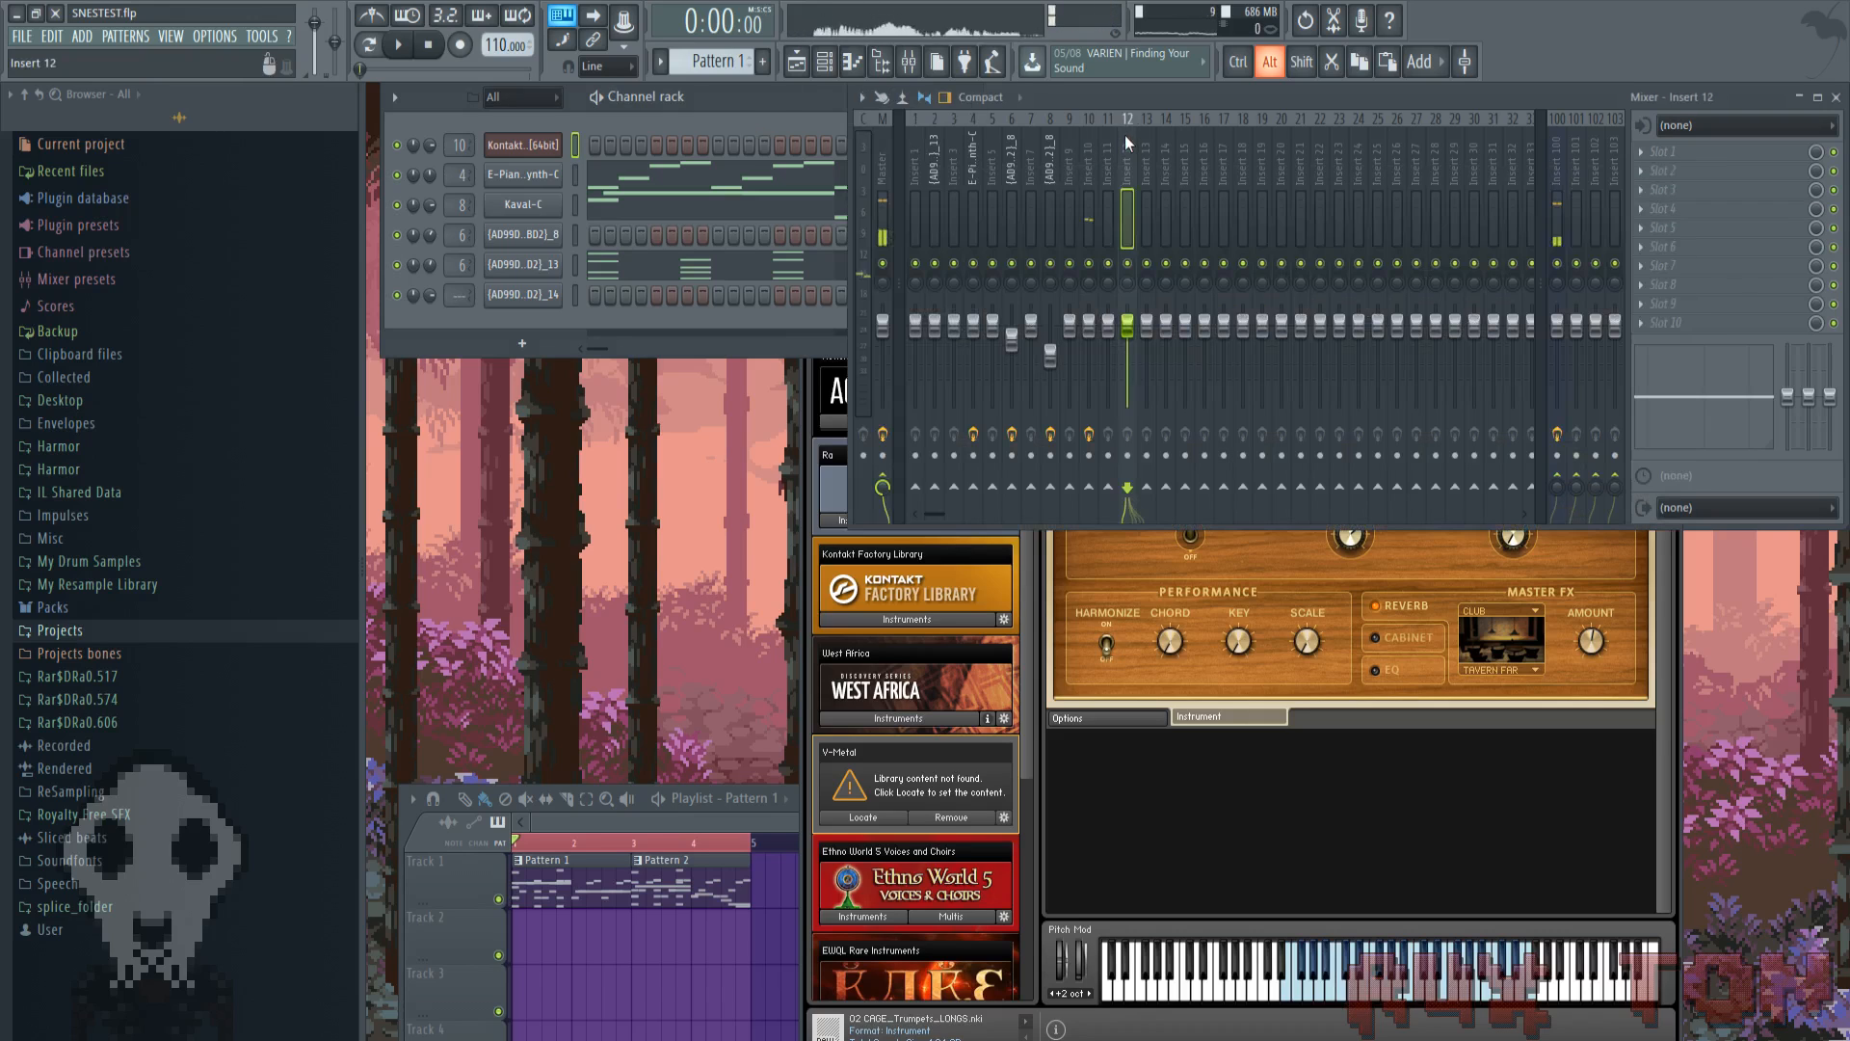
Open Edison on mixer insert 10 and arm it to record on input
left_click(1124, 135)
left_click(1091, 144)
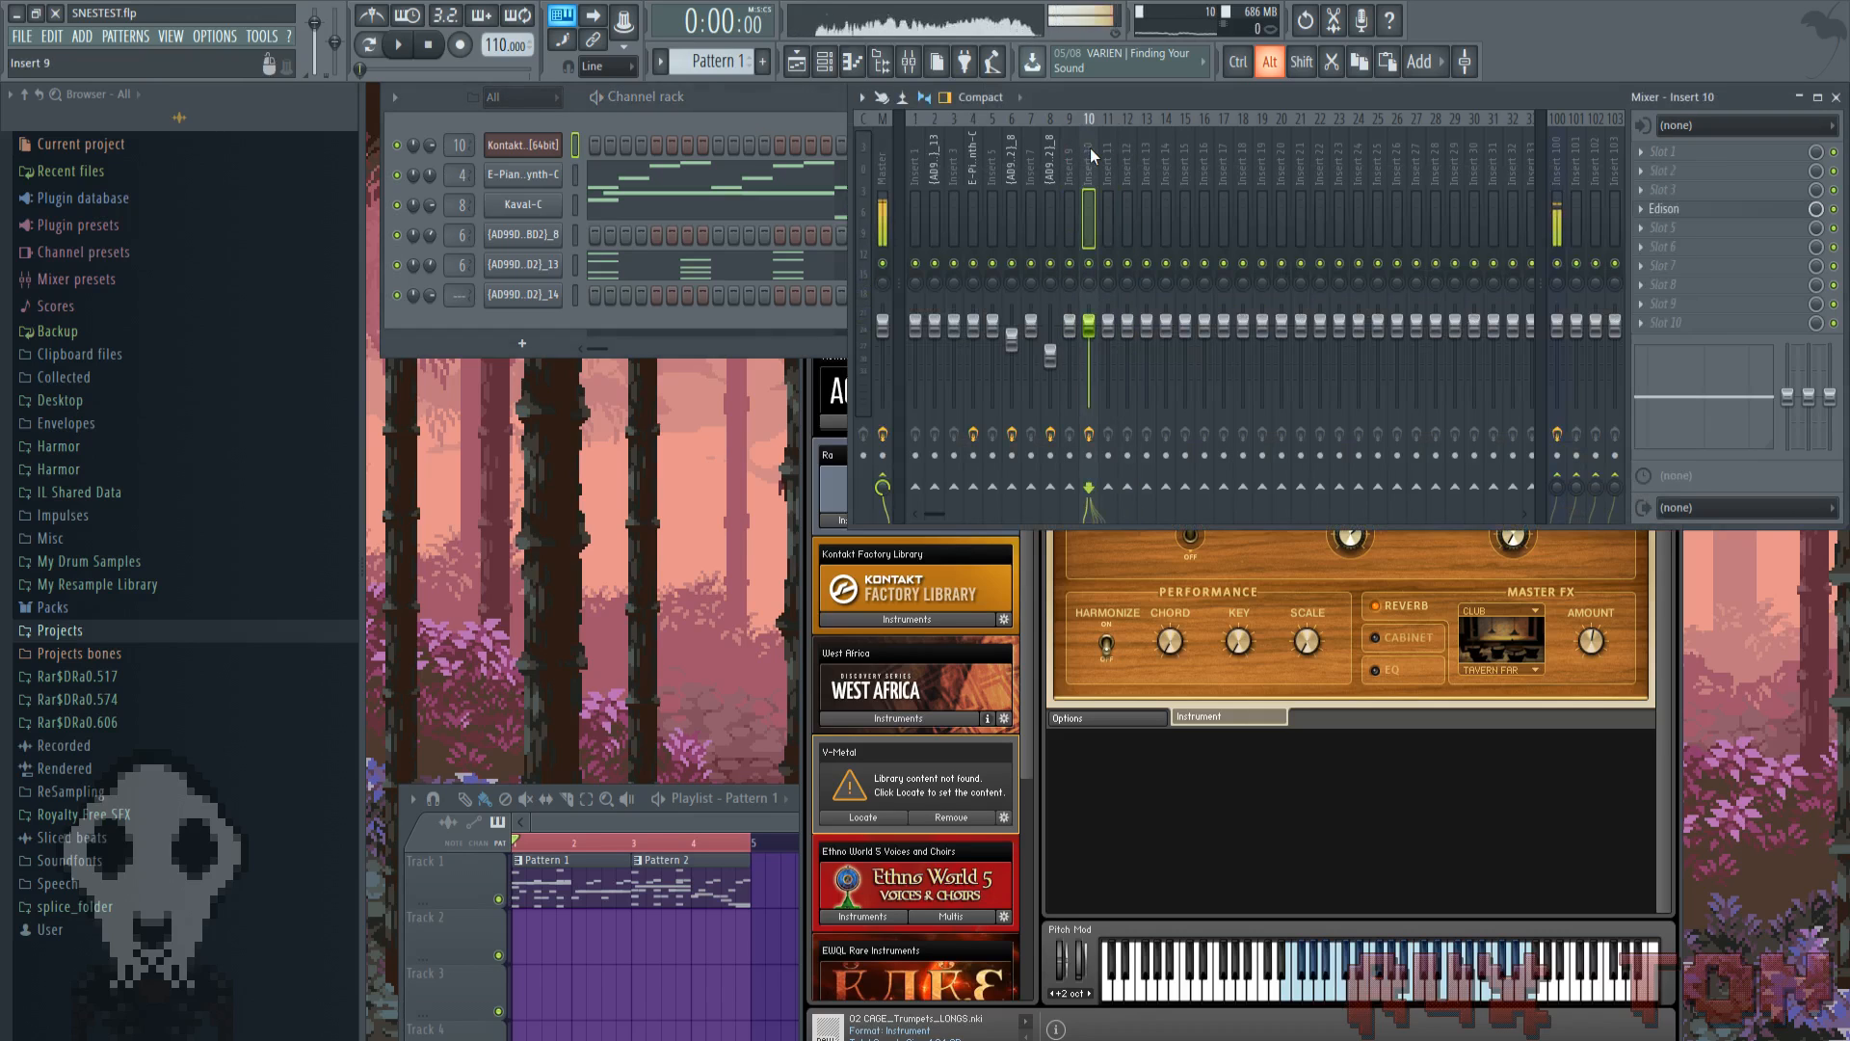
left_click(1686, 219)
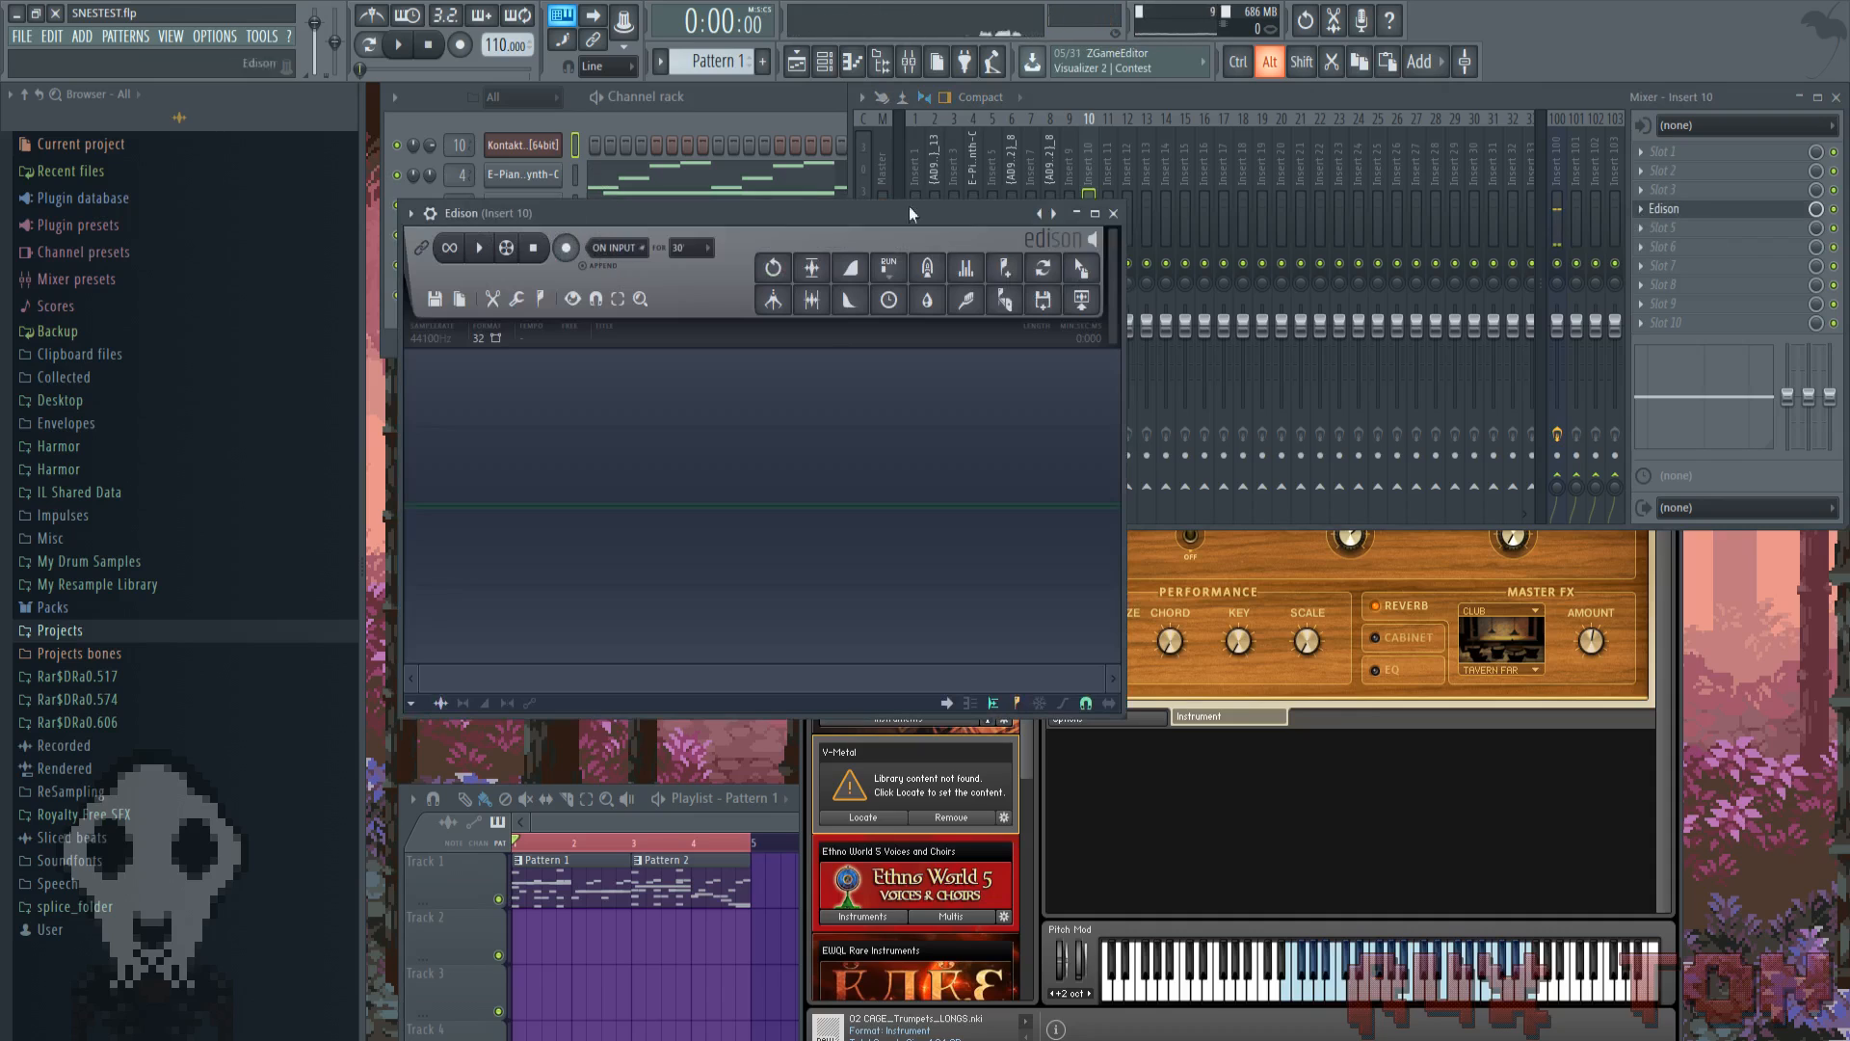
left_click(615, 245)
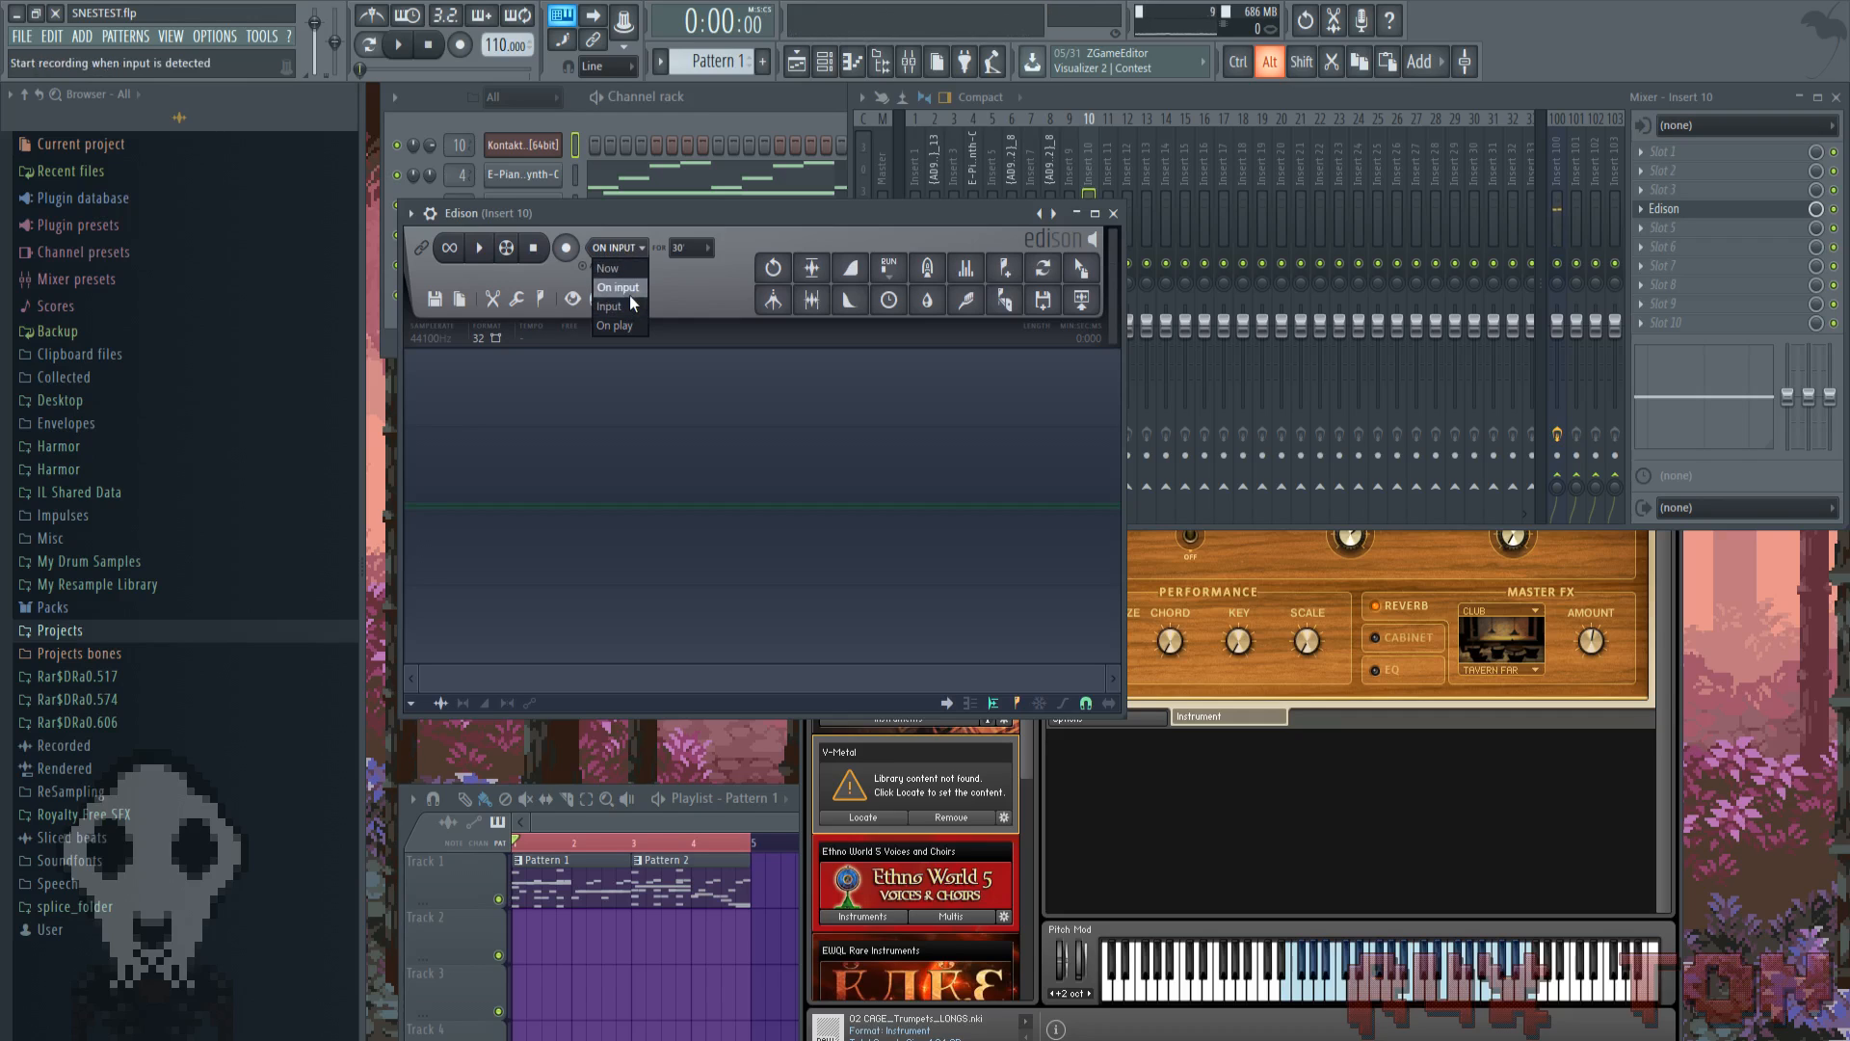
left_click(627, 289)
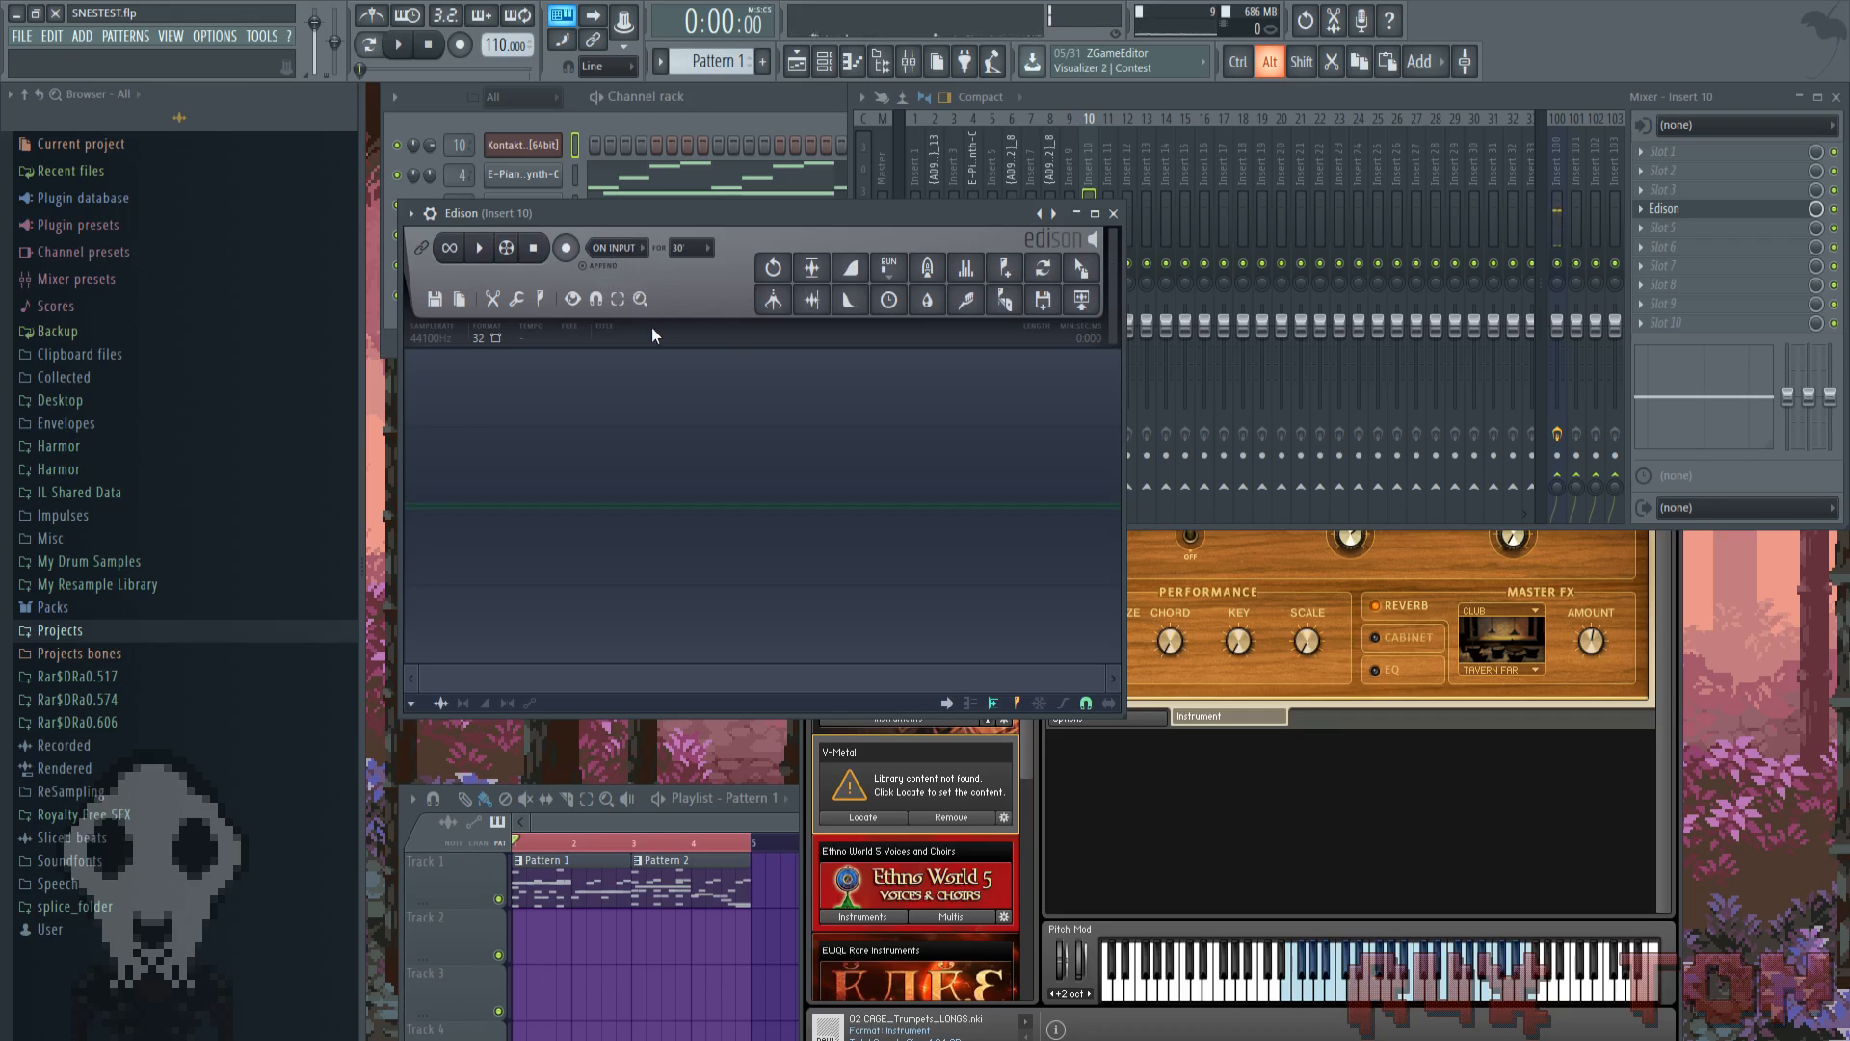
left_click(566, 248)
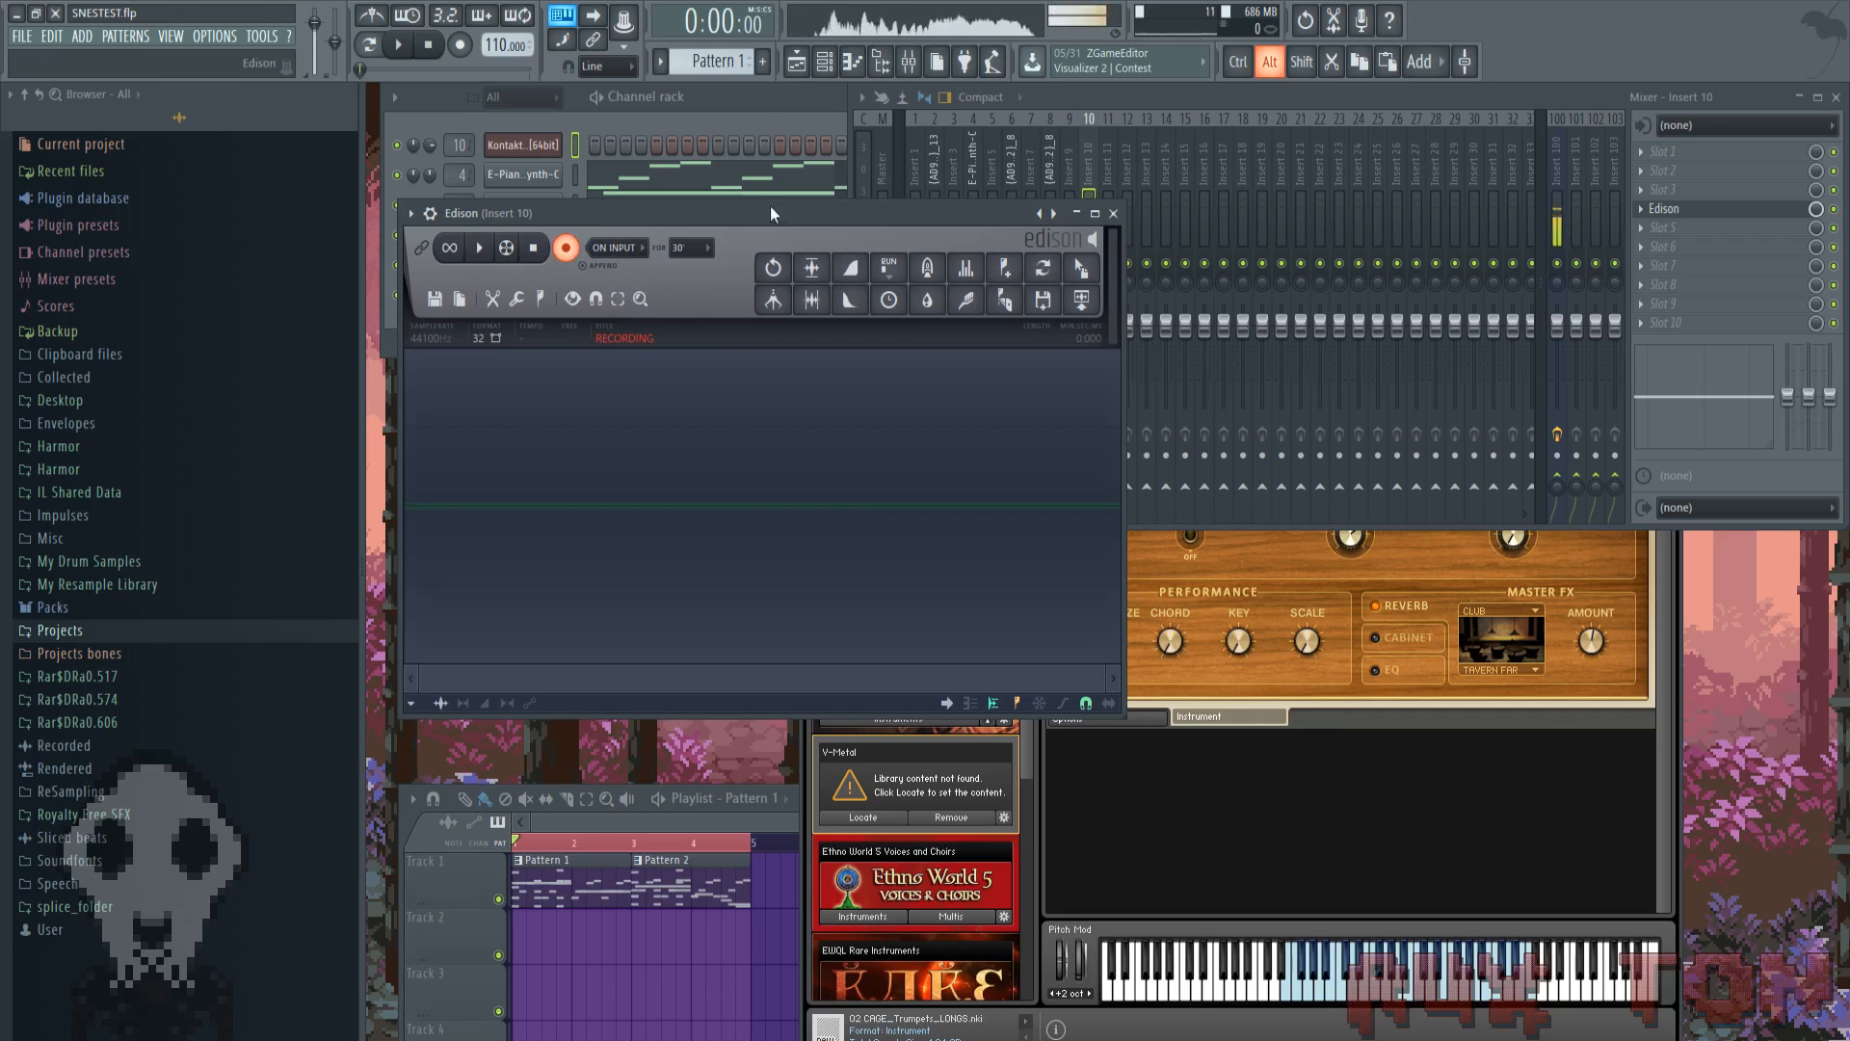
Show Kontakt's miscellaneous channel settings, record one sustained trumpet note into Edison, and stop the recording
left_click(1291, 832)
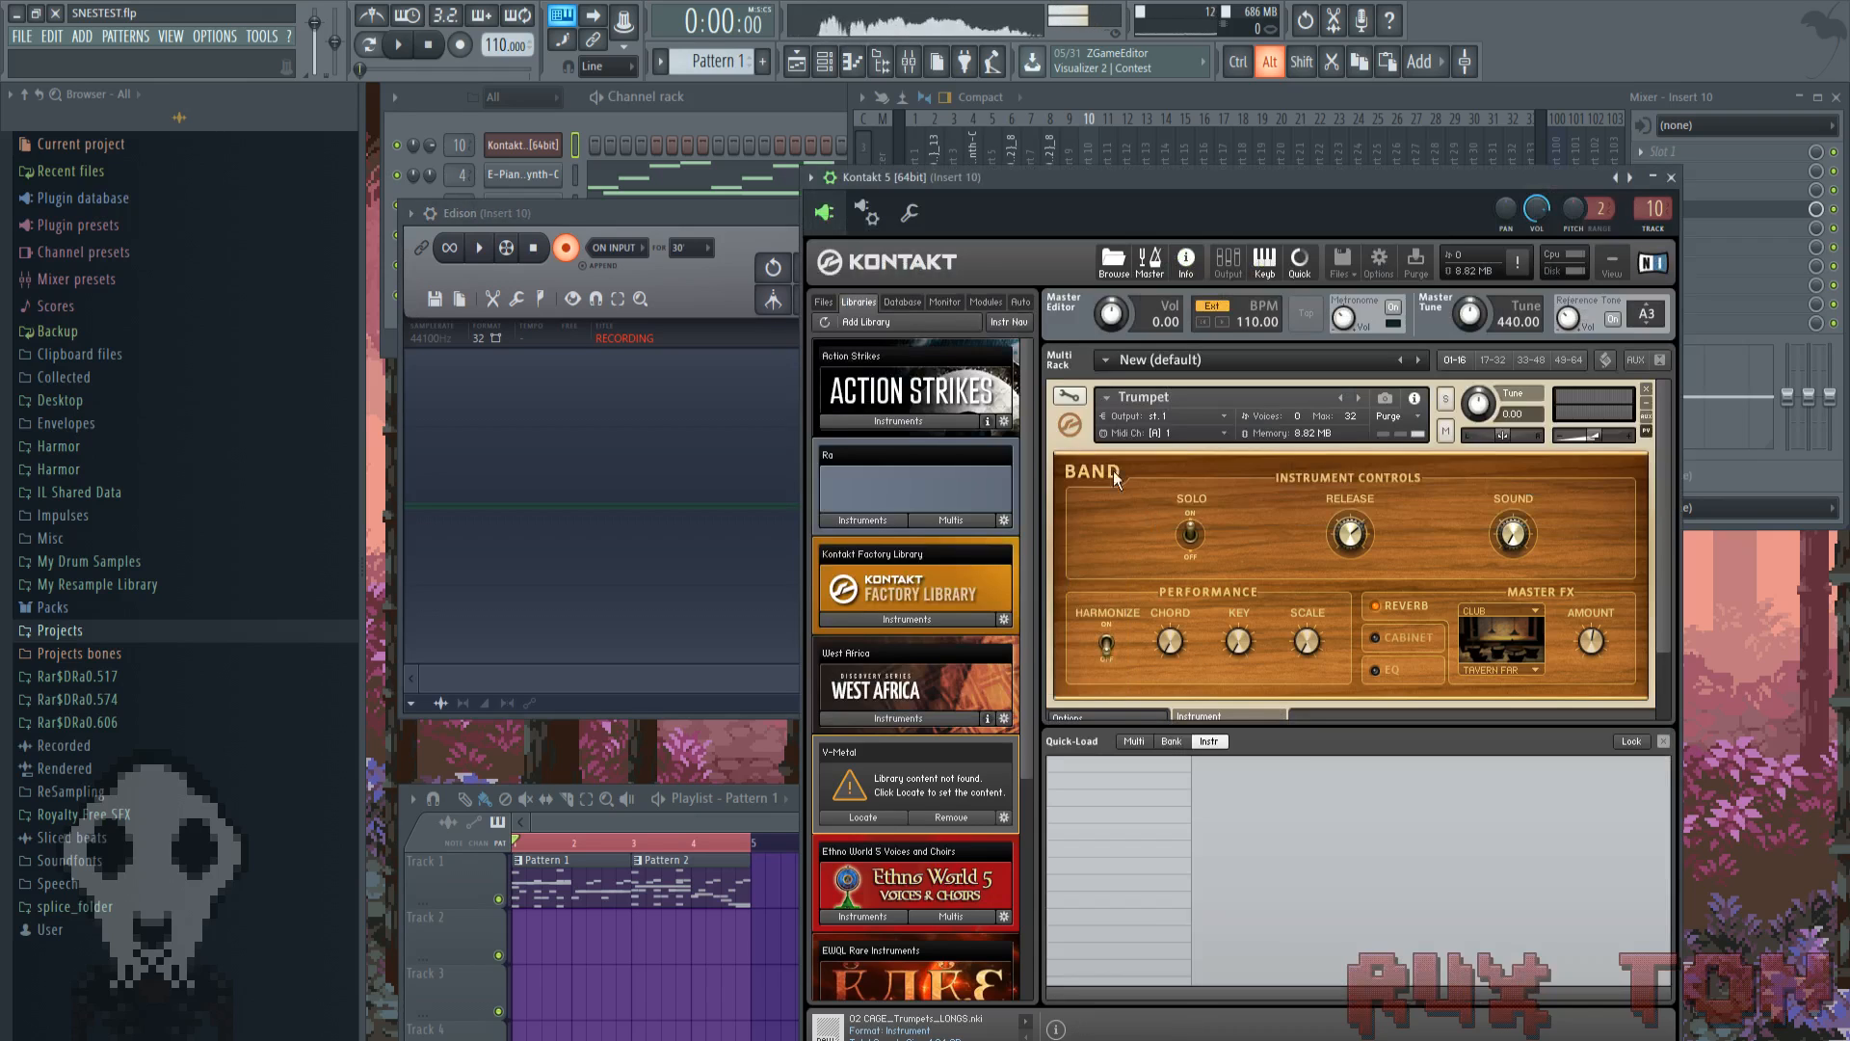
left_click(866, 212)
left_click(909, 212)
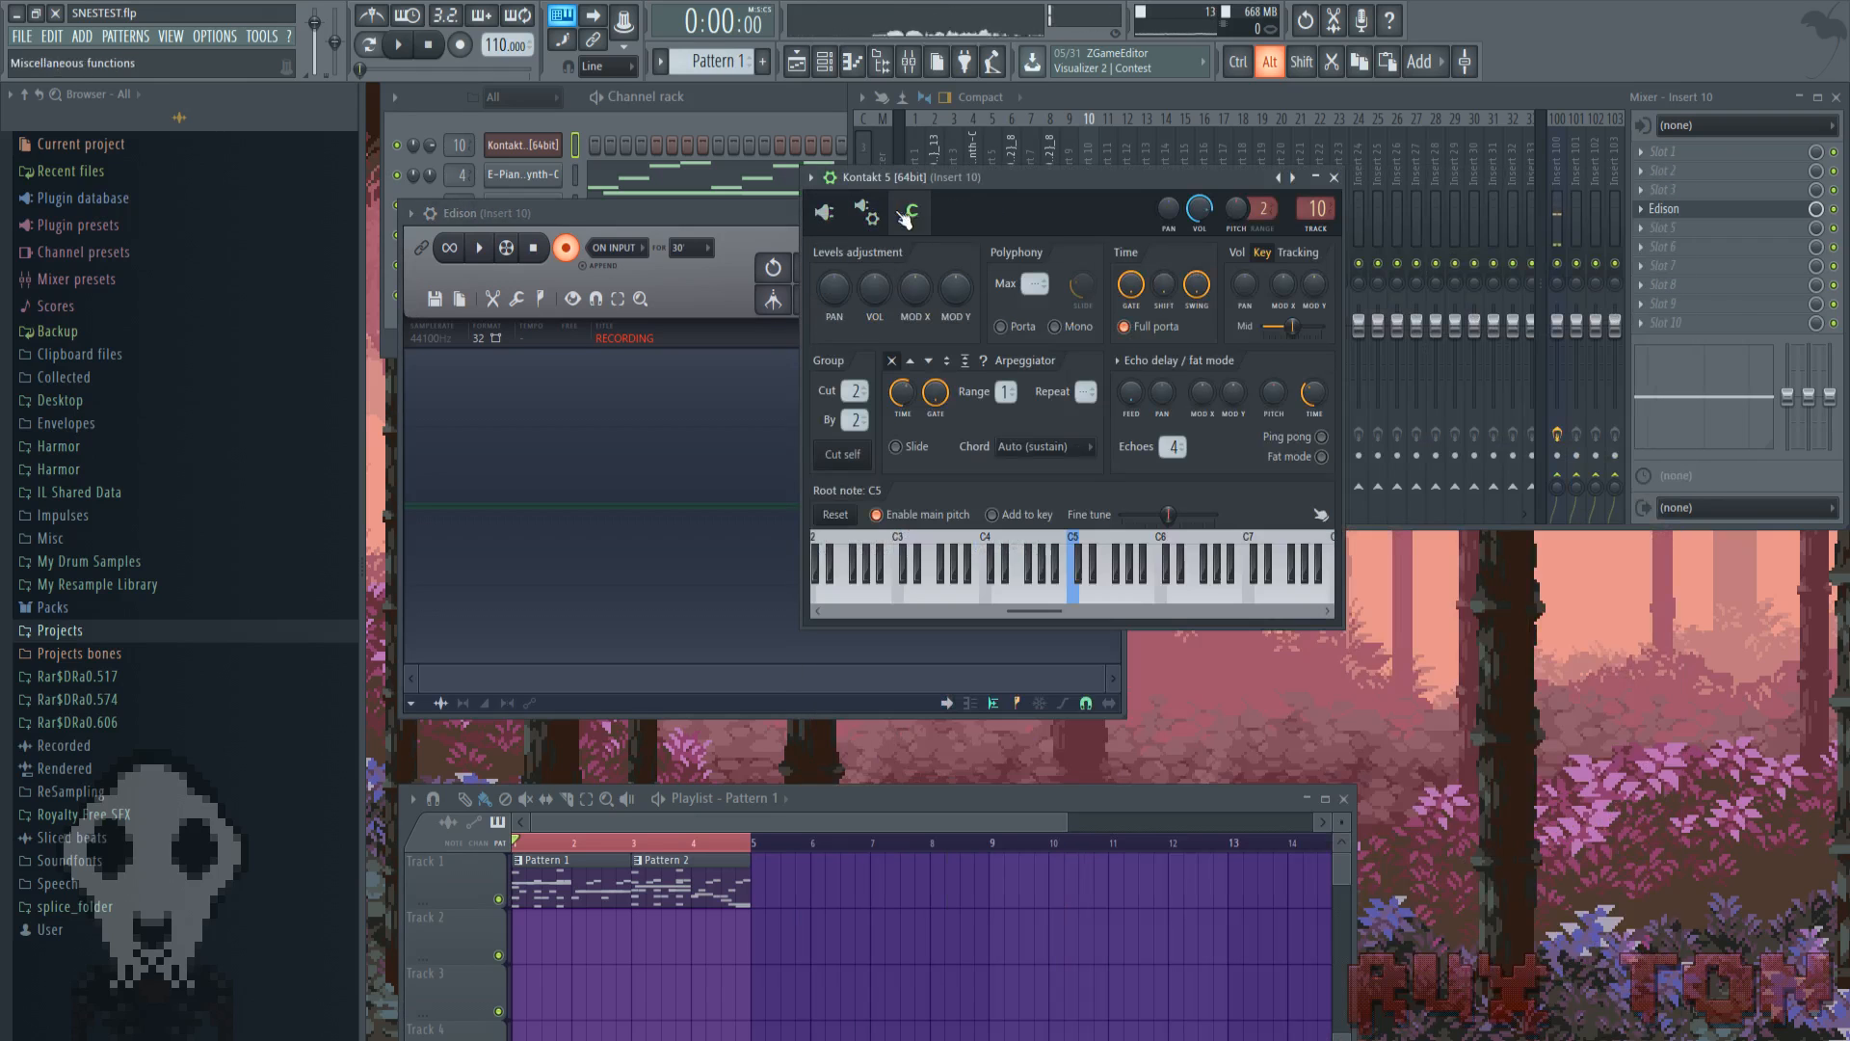
key("q")
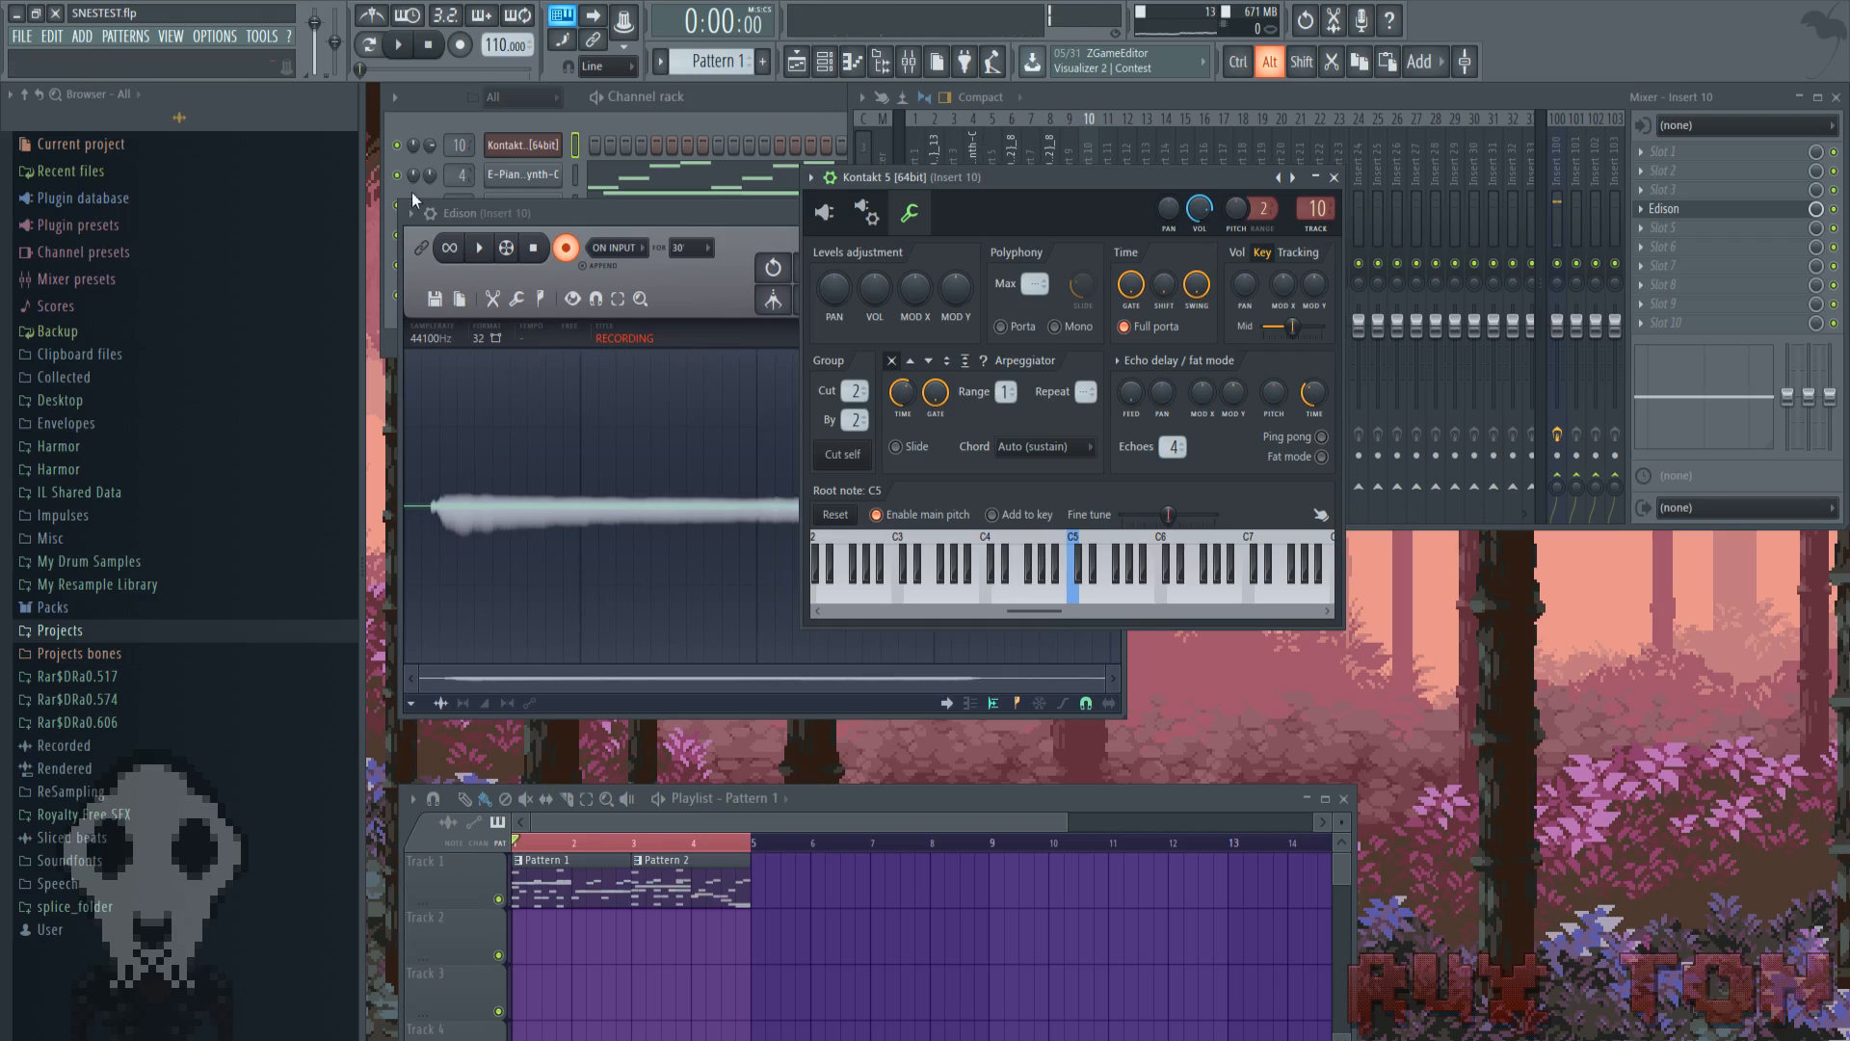
left_click(536, 252)
Trim the side noise from the recorded trumpet note in Edison and play back the result
right_click(665, 431)
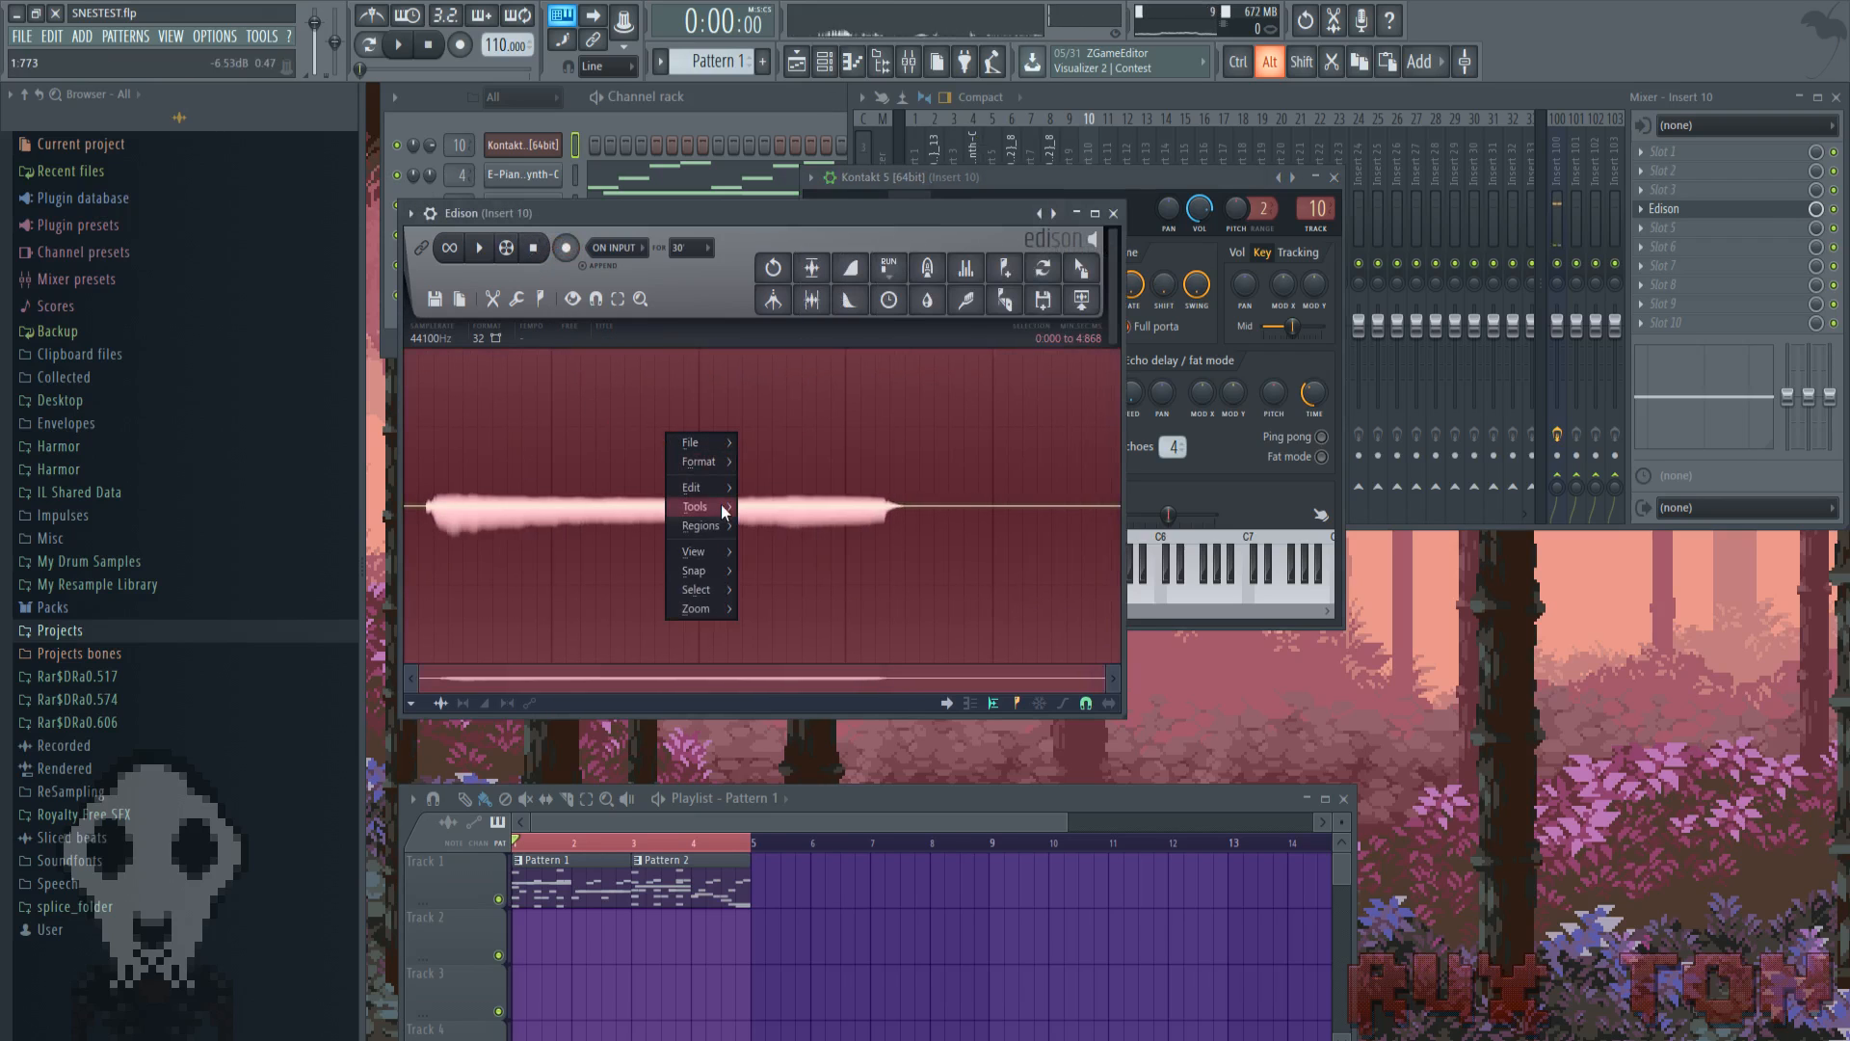
mouse_move(721, 506)
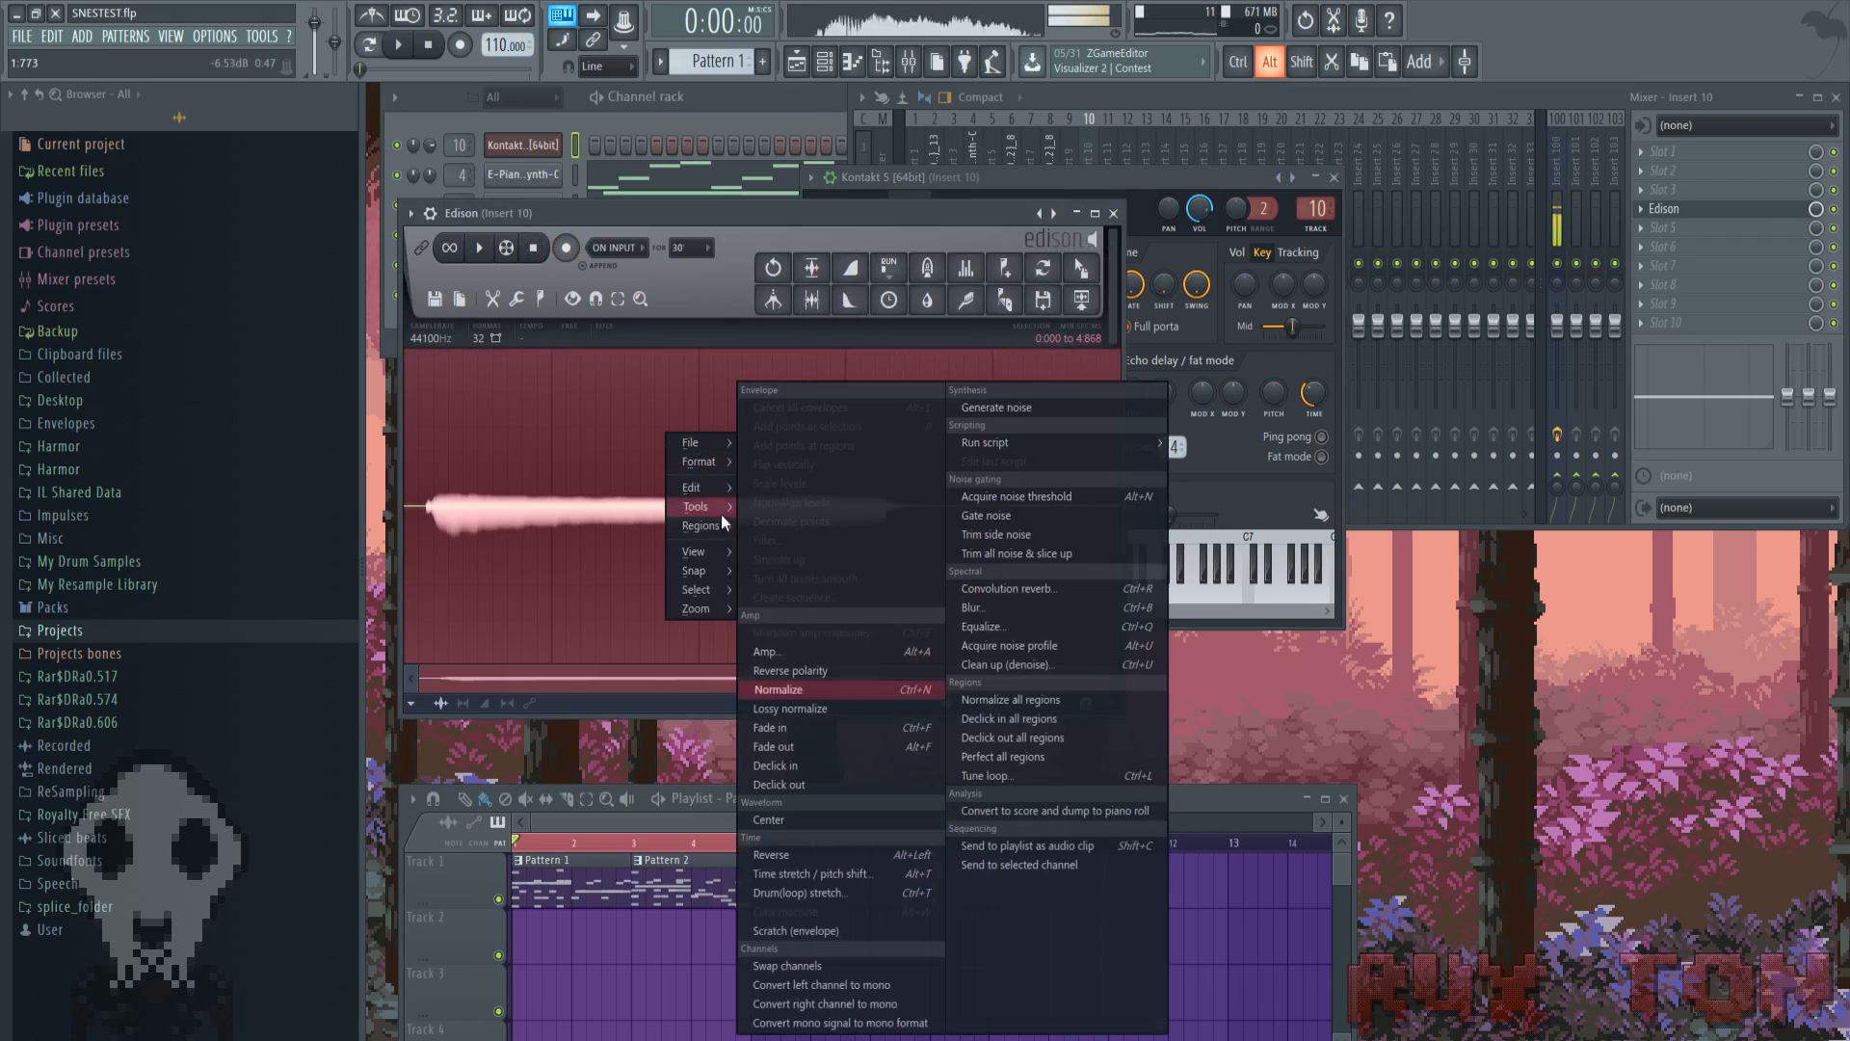
left_click(1037, 541)
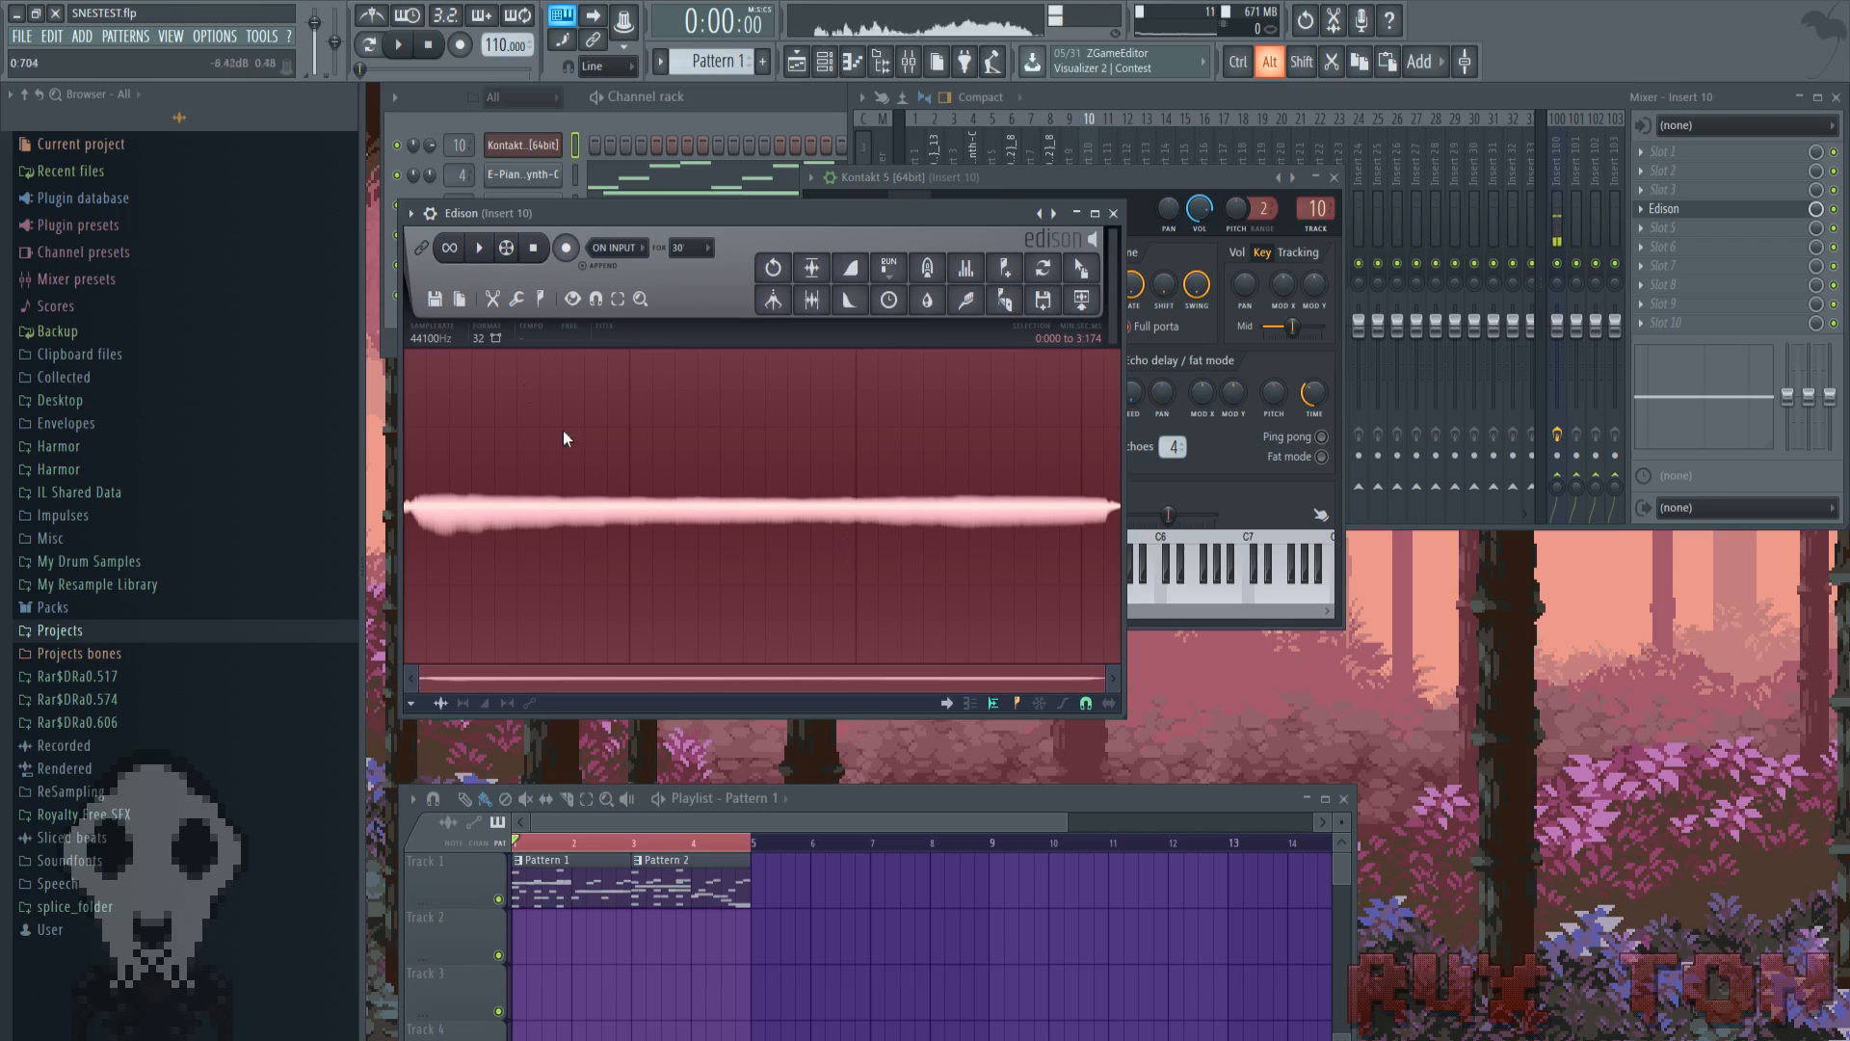
left_click(482, 250)
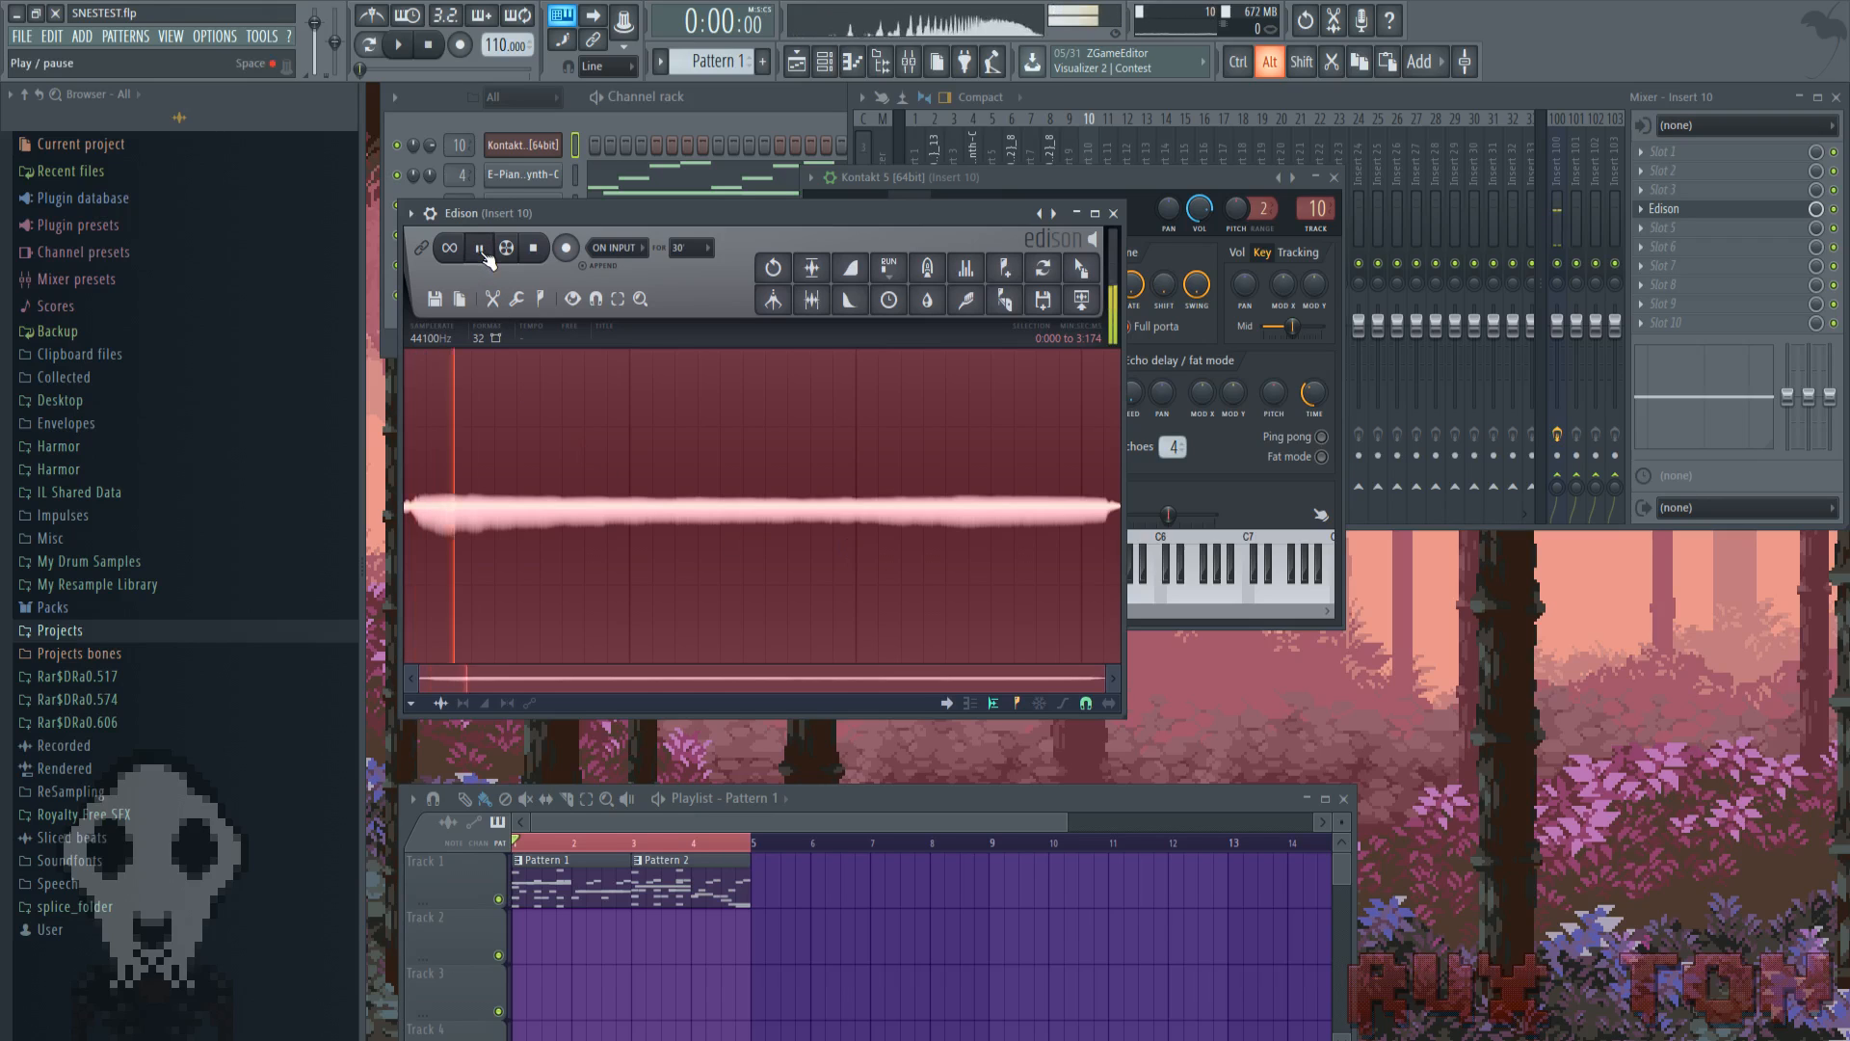
Stop the trumpet note's playback and add a loop region to the sample in Edison
left_click(532, 250)
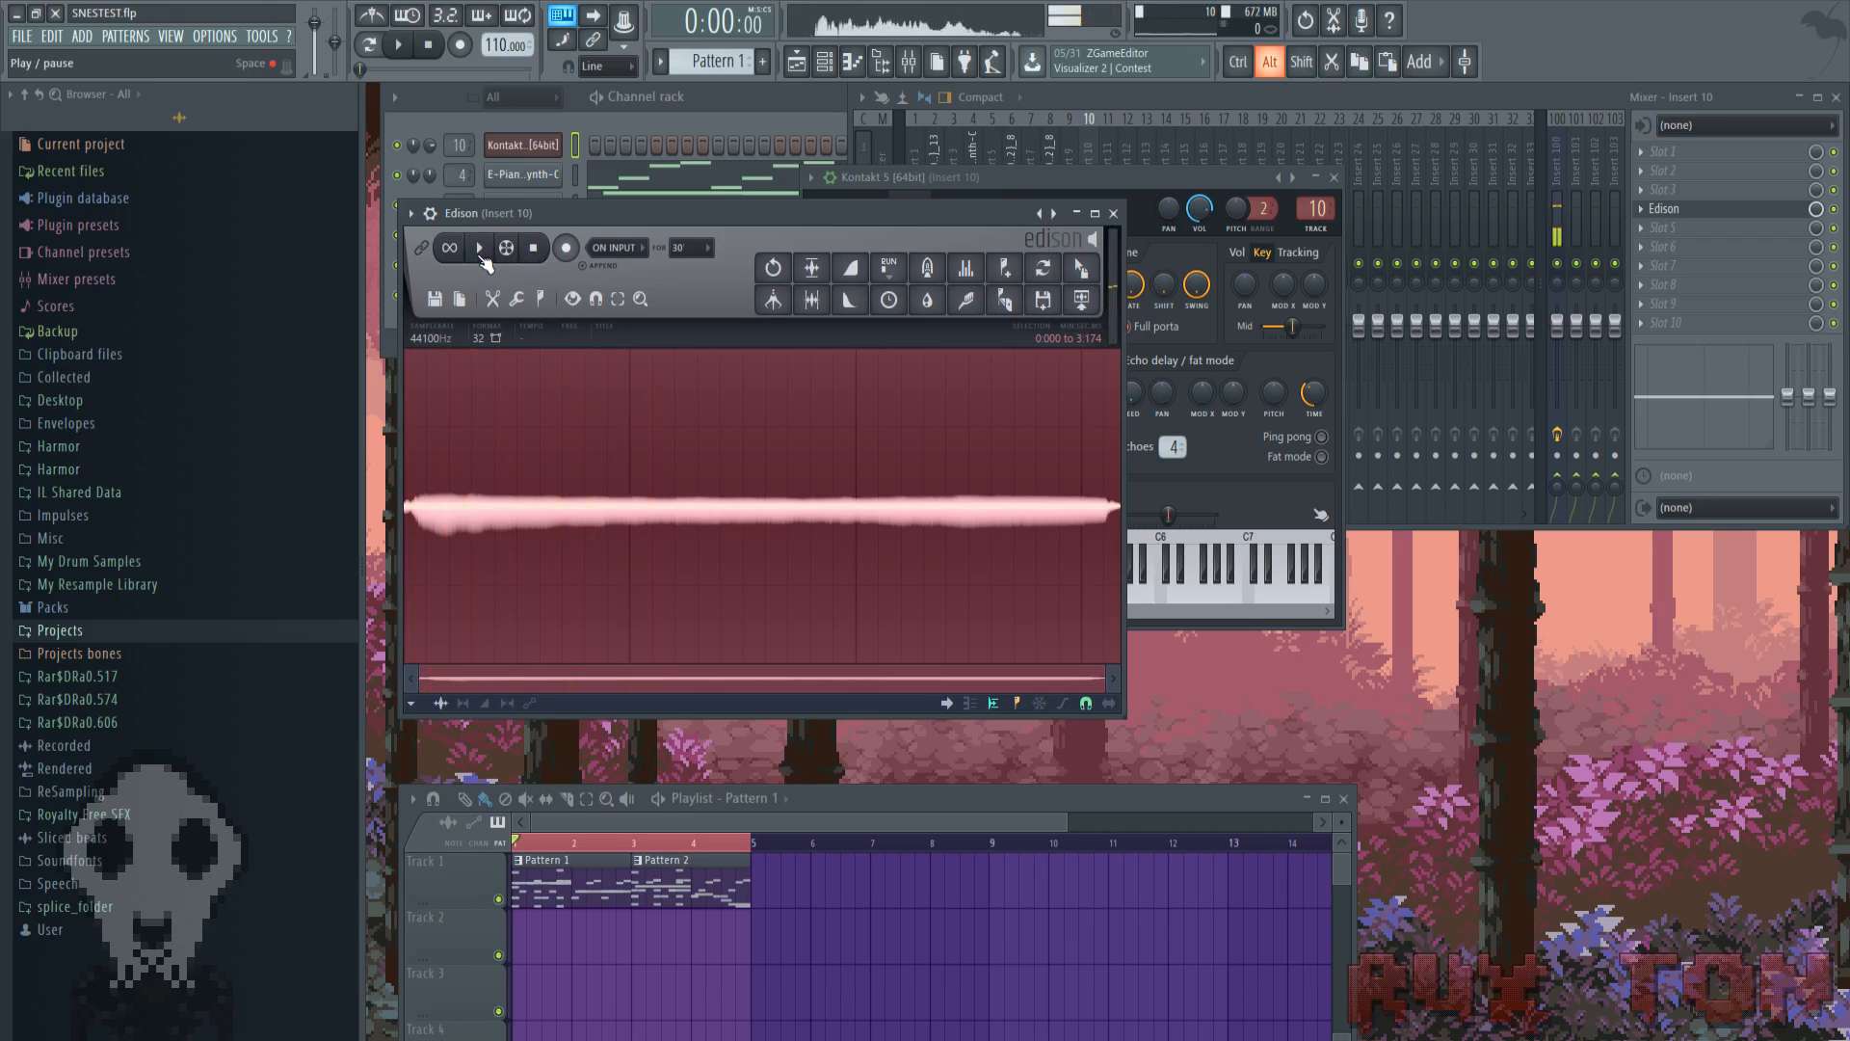
left_click(481, 252)
left_click(480, 250)
right_click(409, 507)
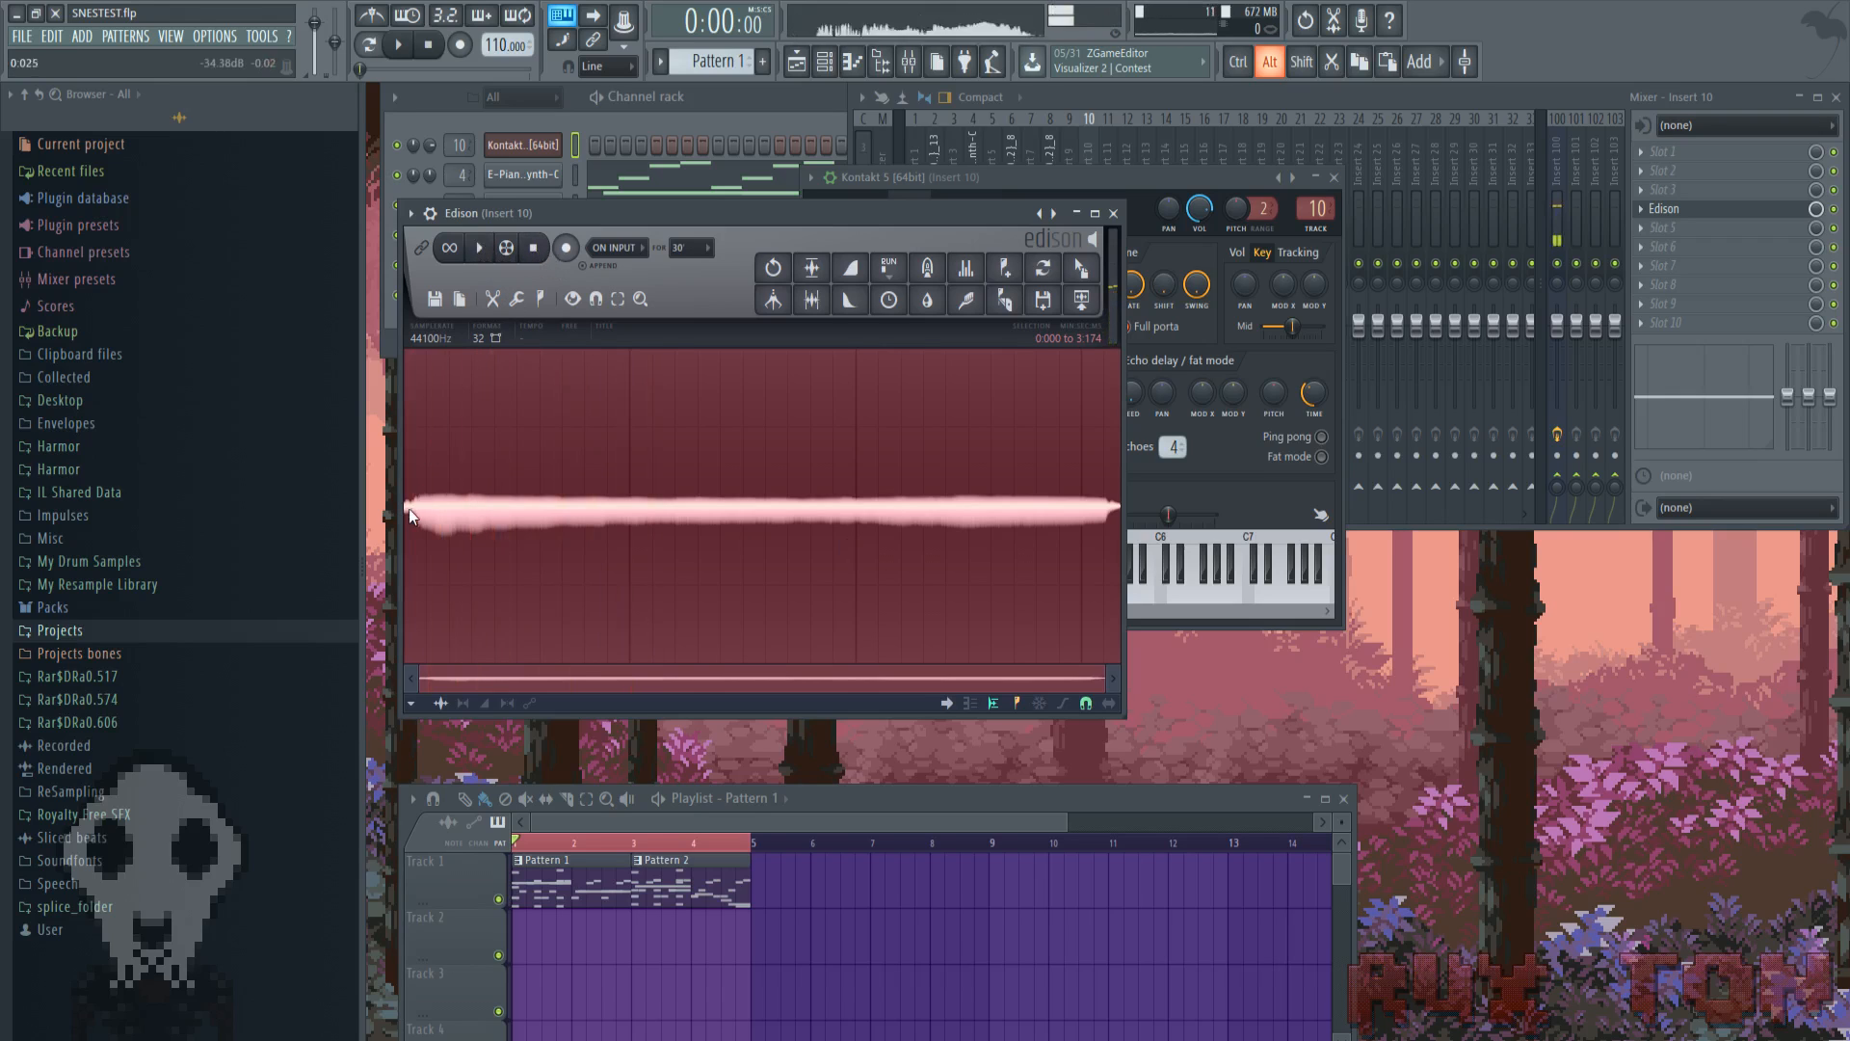
right_click(447, 514)
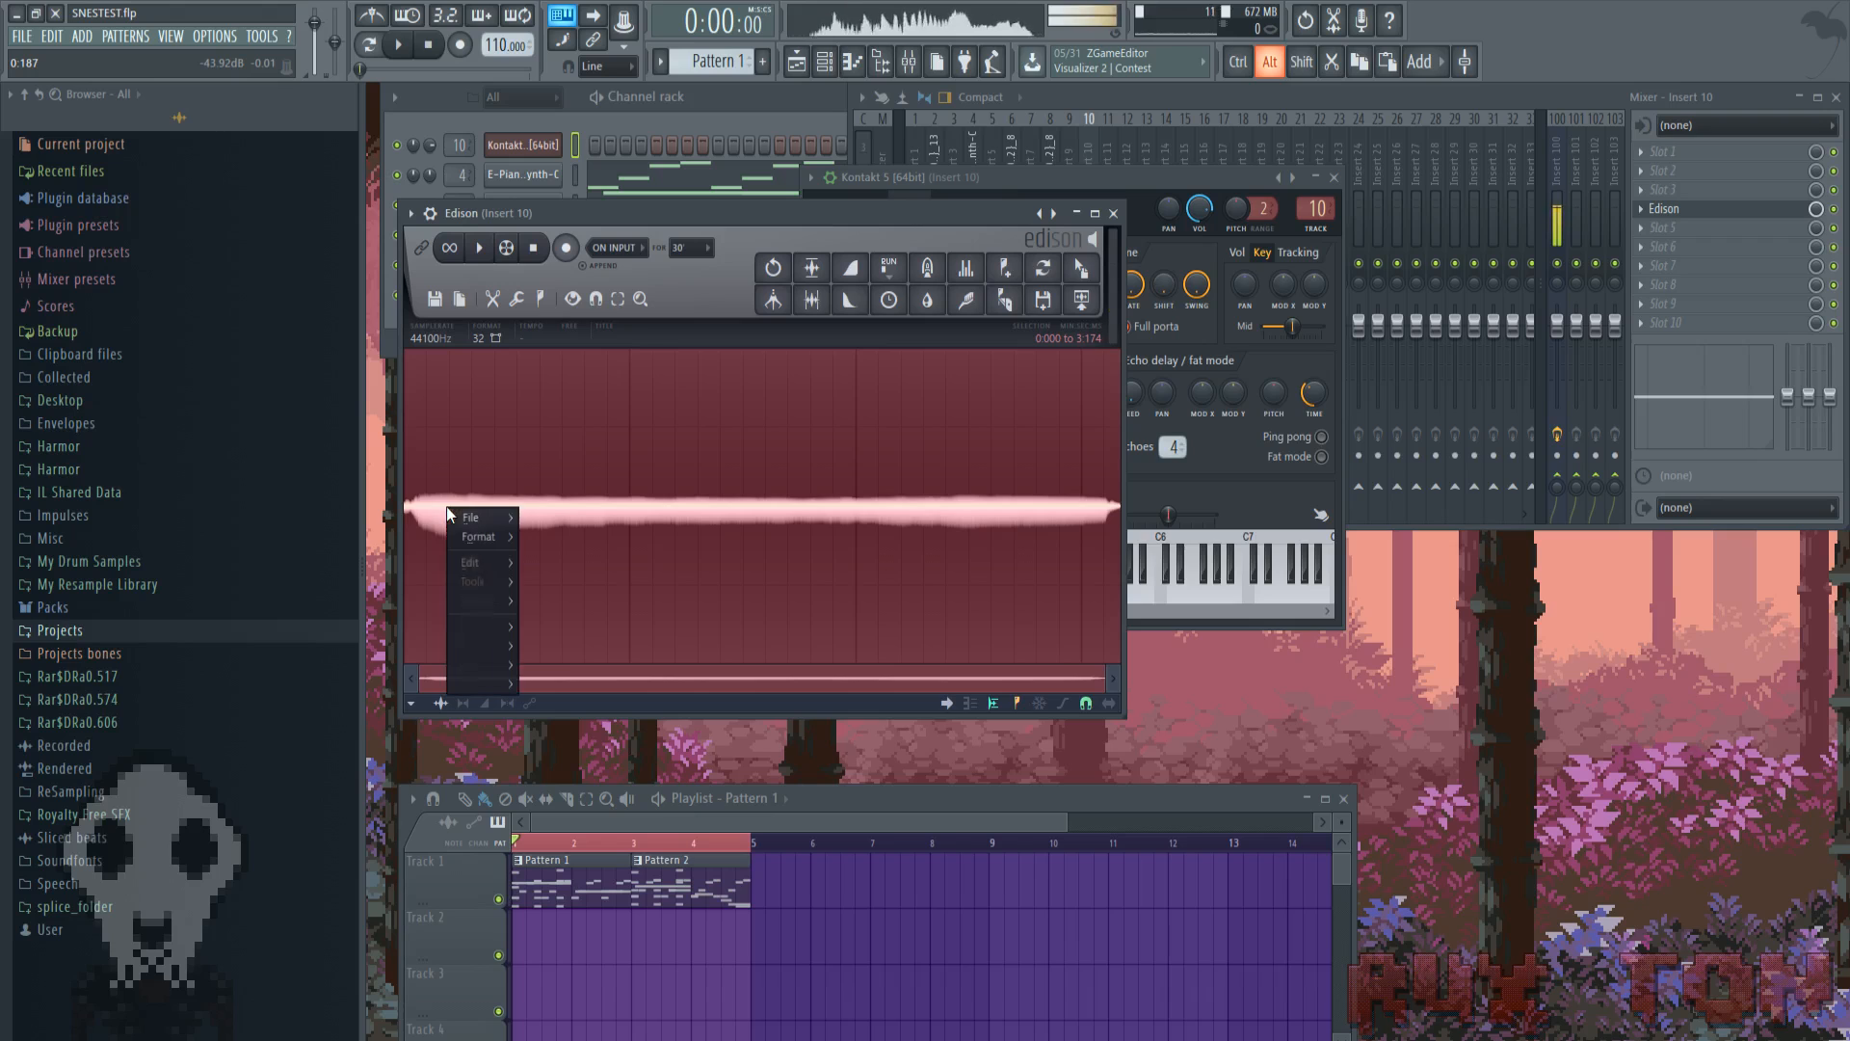
mouse_move(488, 539)
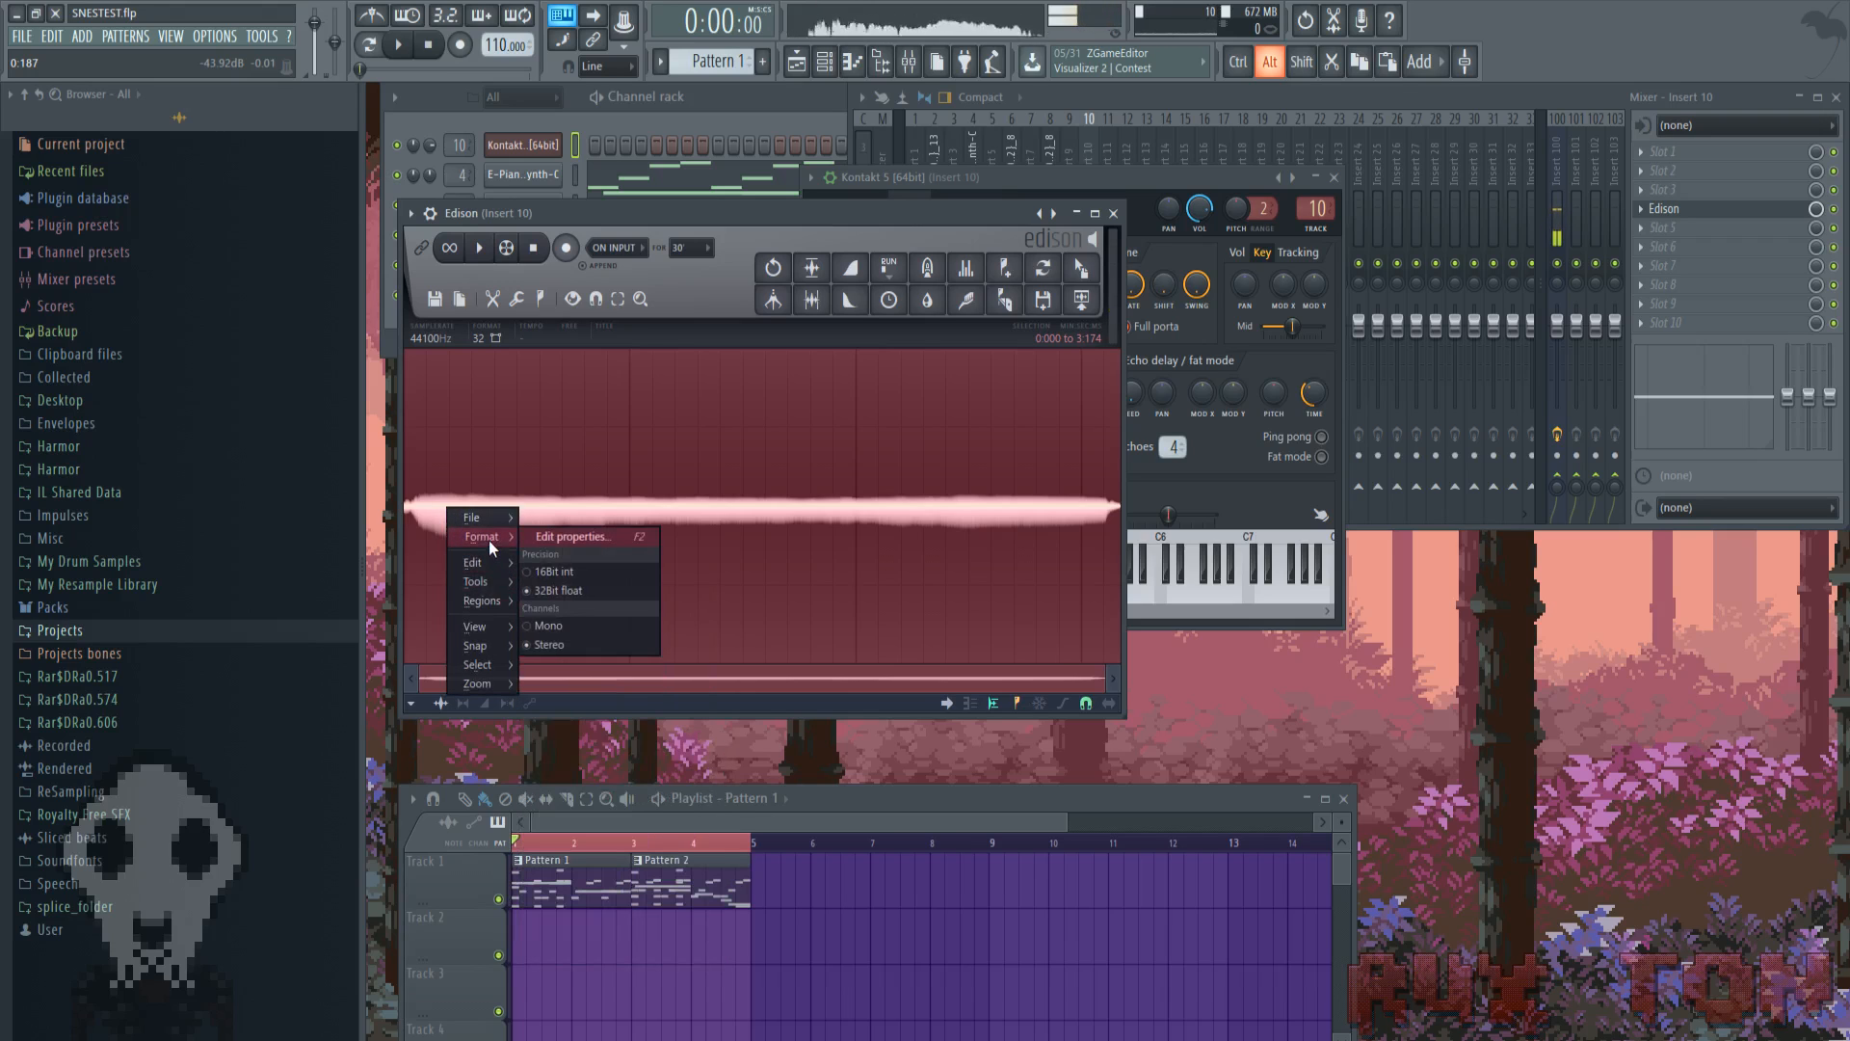
mouse_move(497, 603)
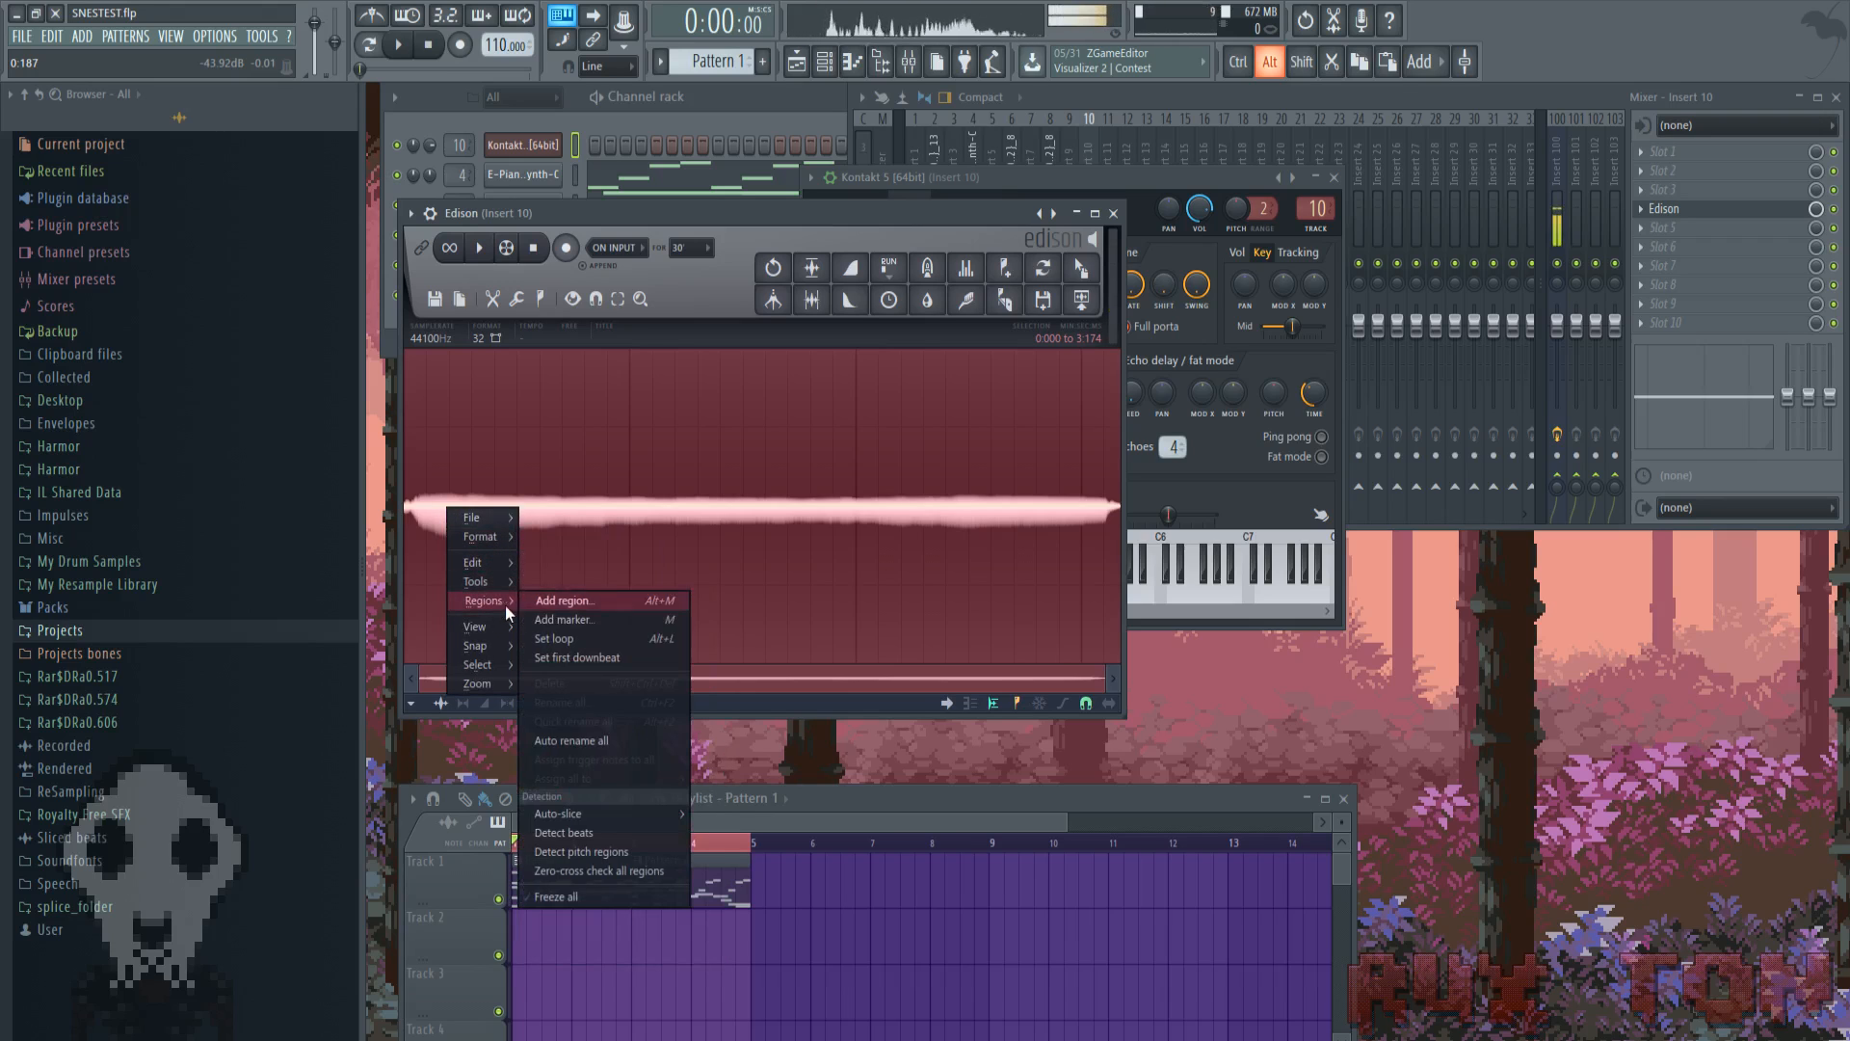
left_click(582, 638)
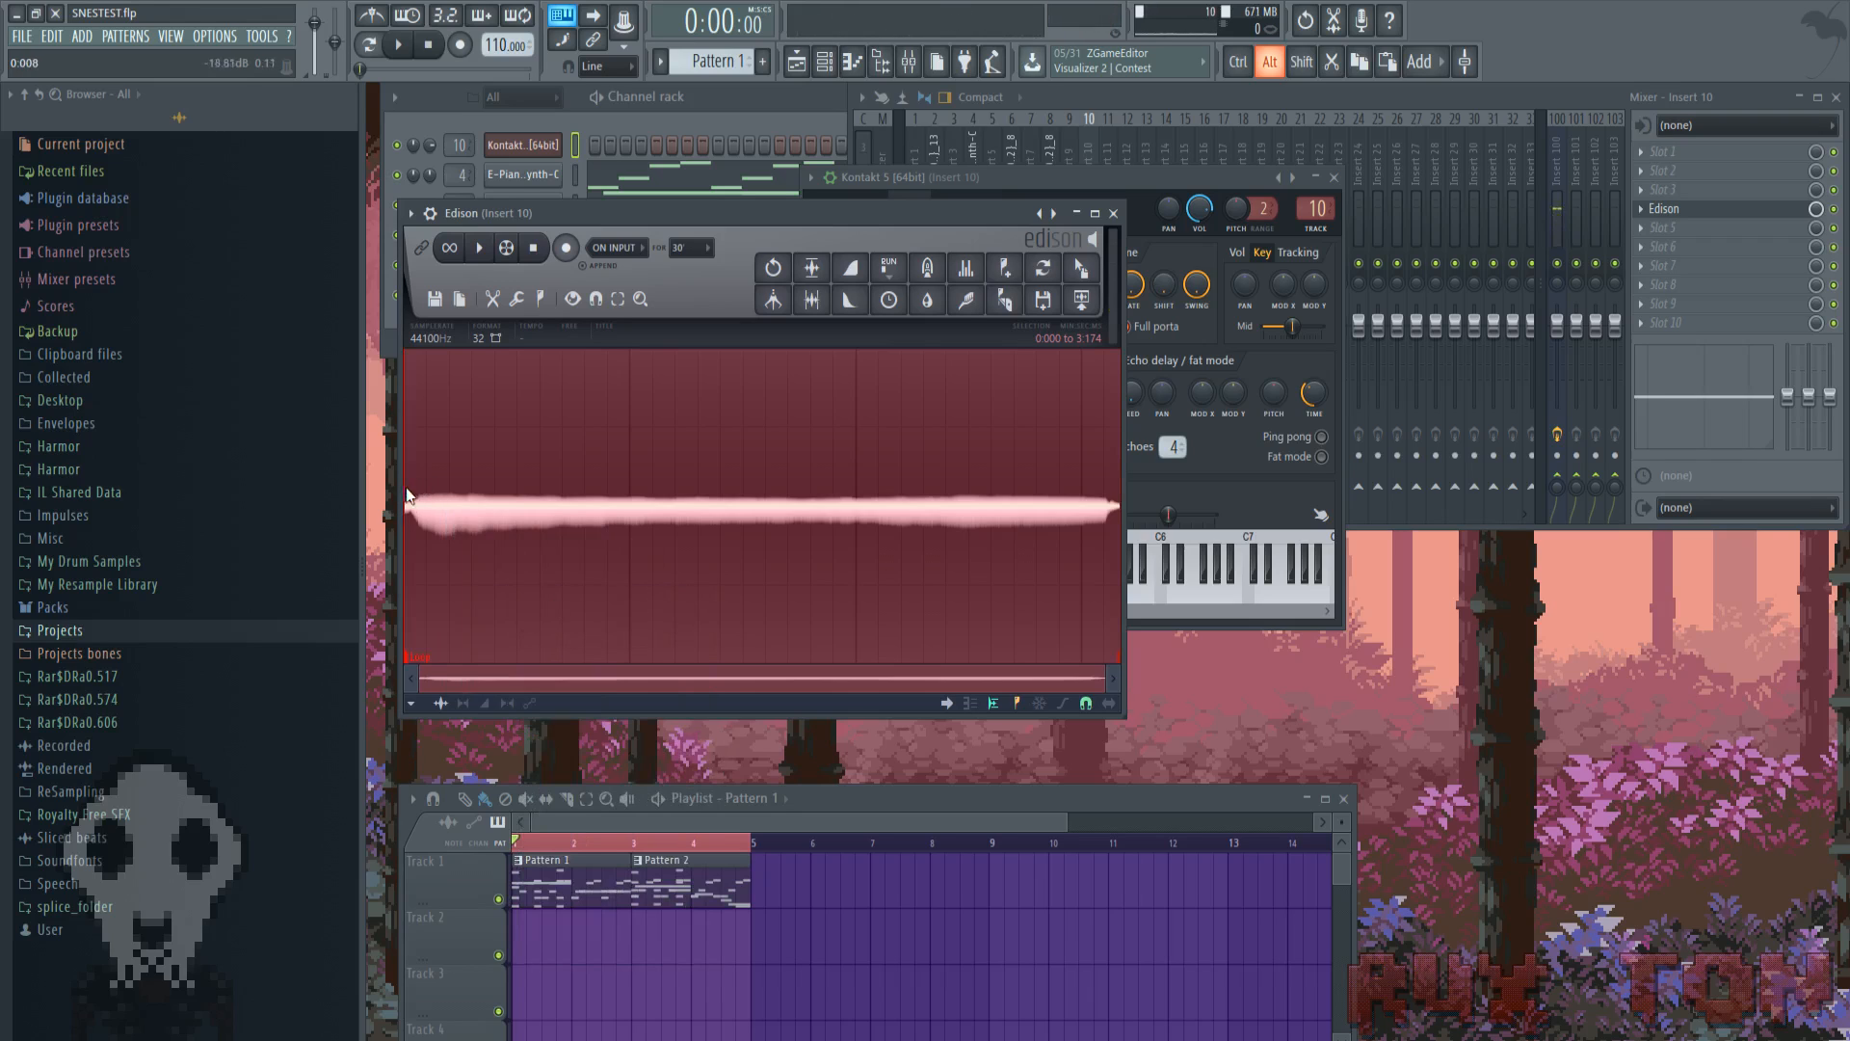
Shrink the loop region to a short stretch after the note's attack and audition it with looped playback in Edison
left_click_drag(416, 659, 463, 665)
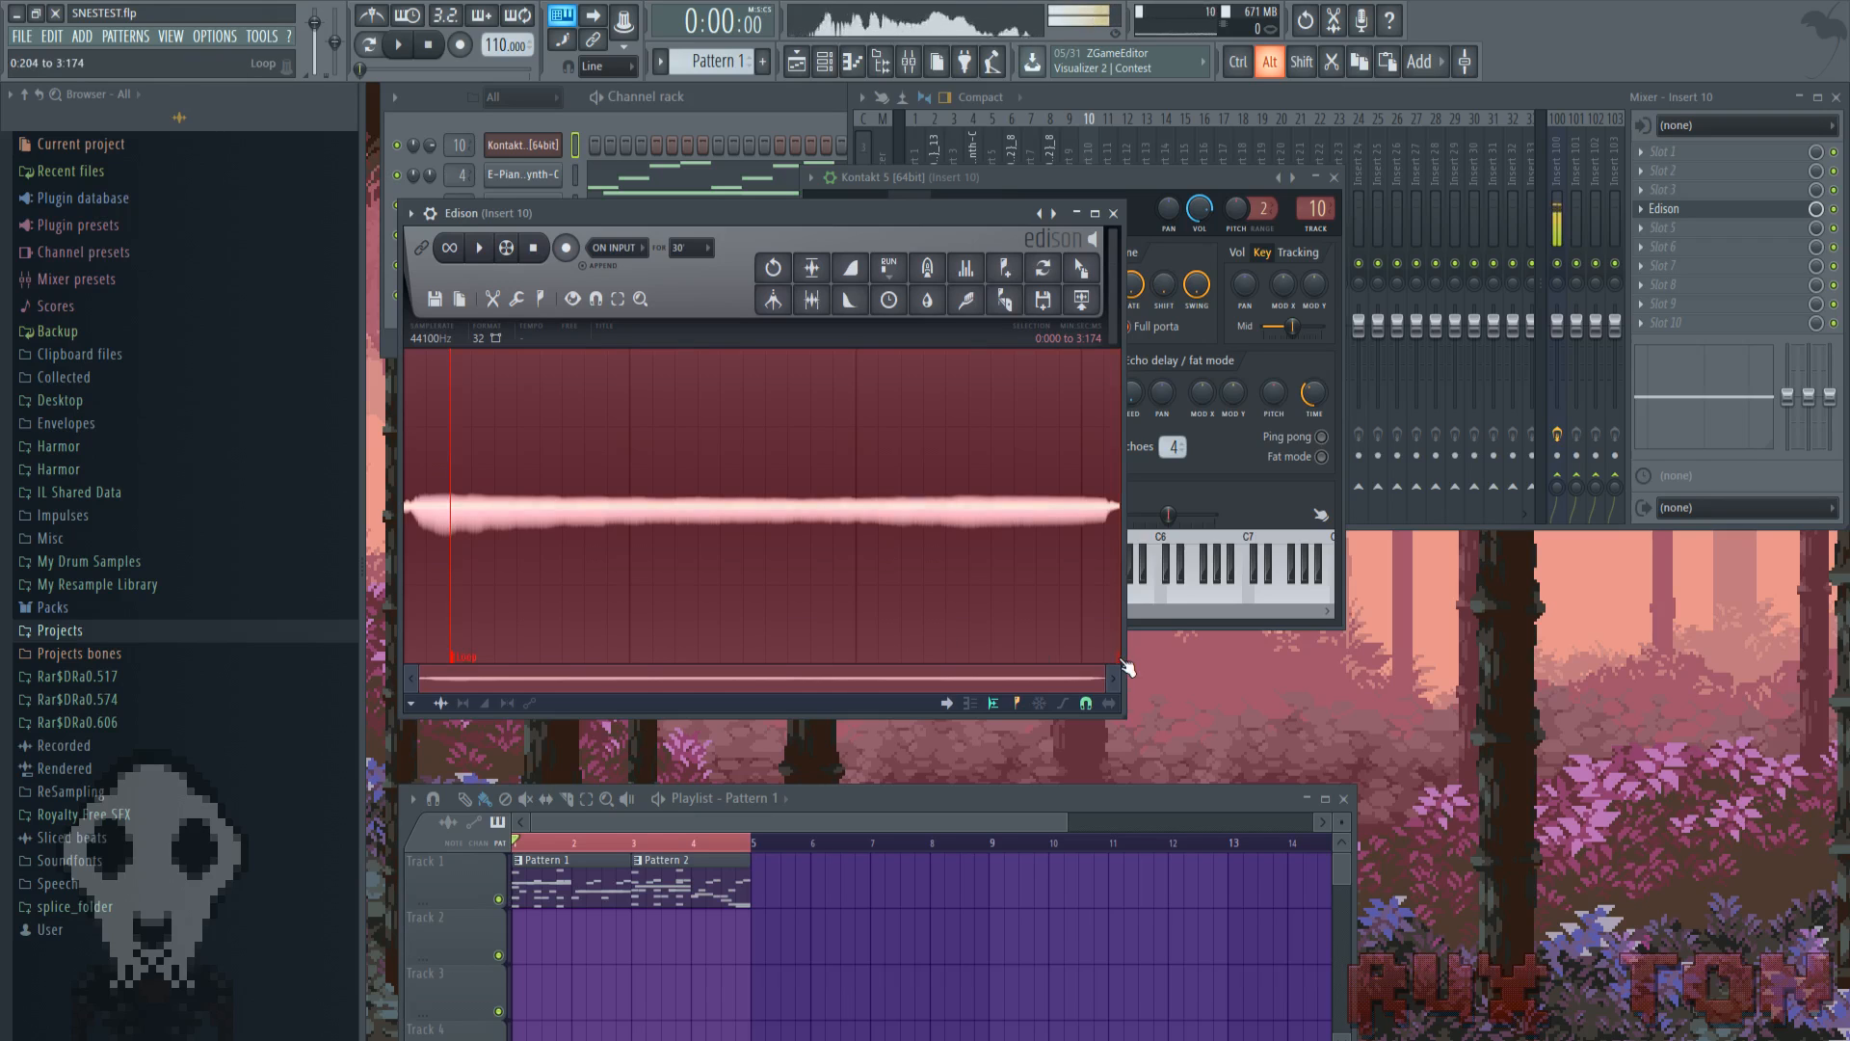
left_click_drag(1125, 667, 495, 590)
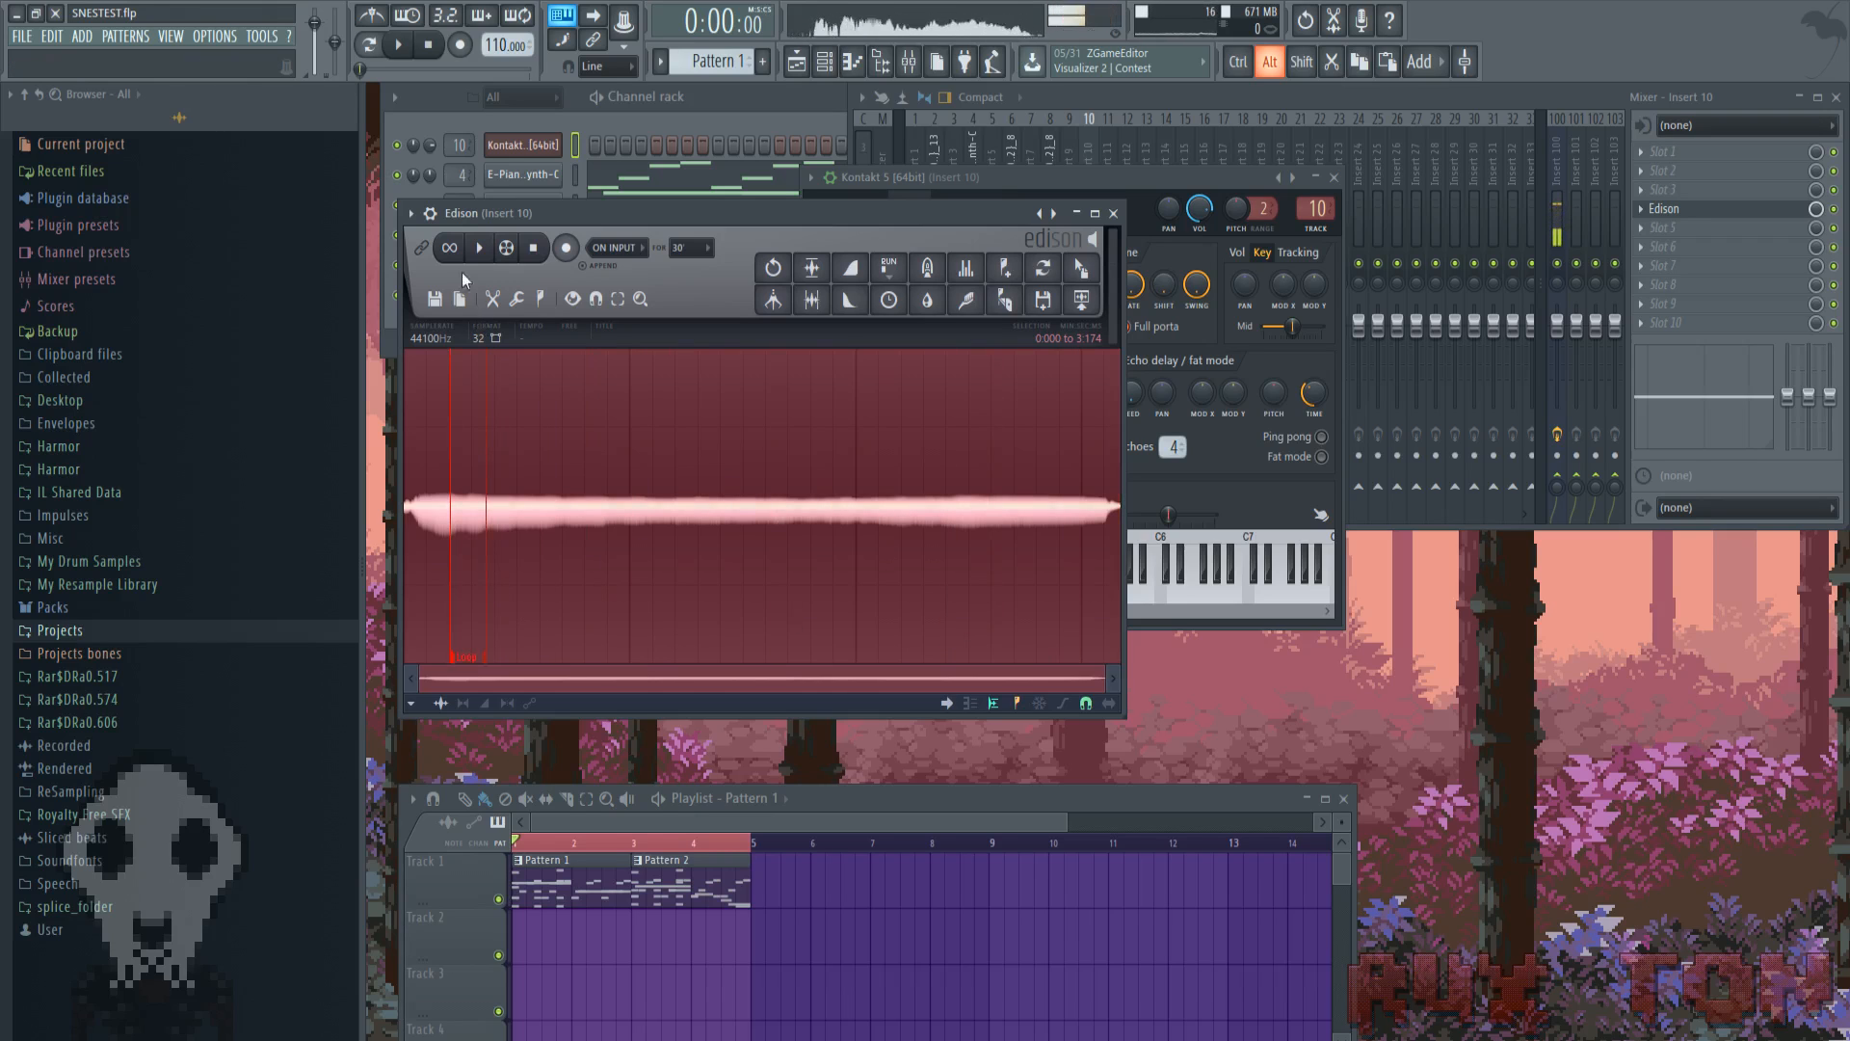
left_click(476, 250)
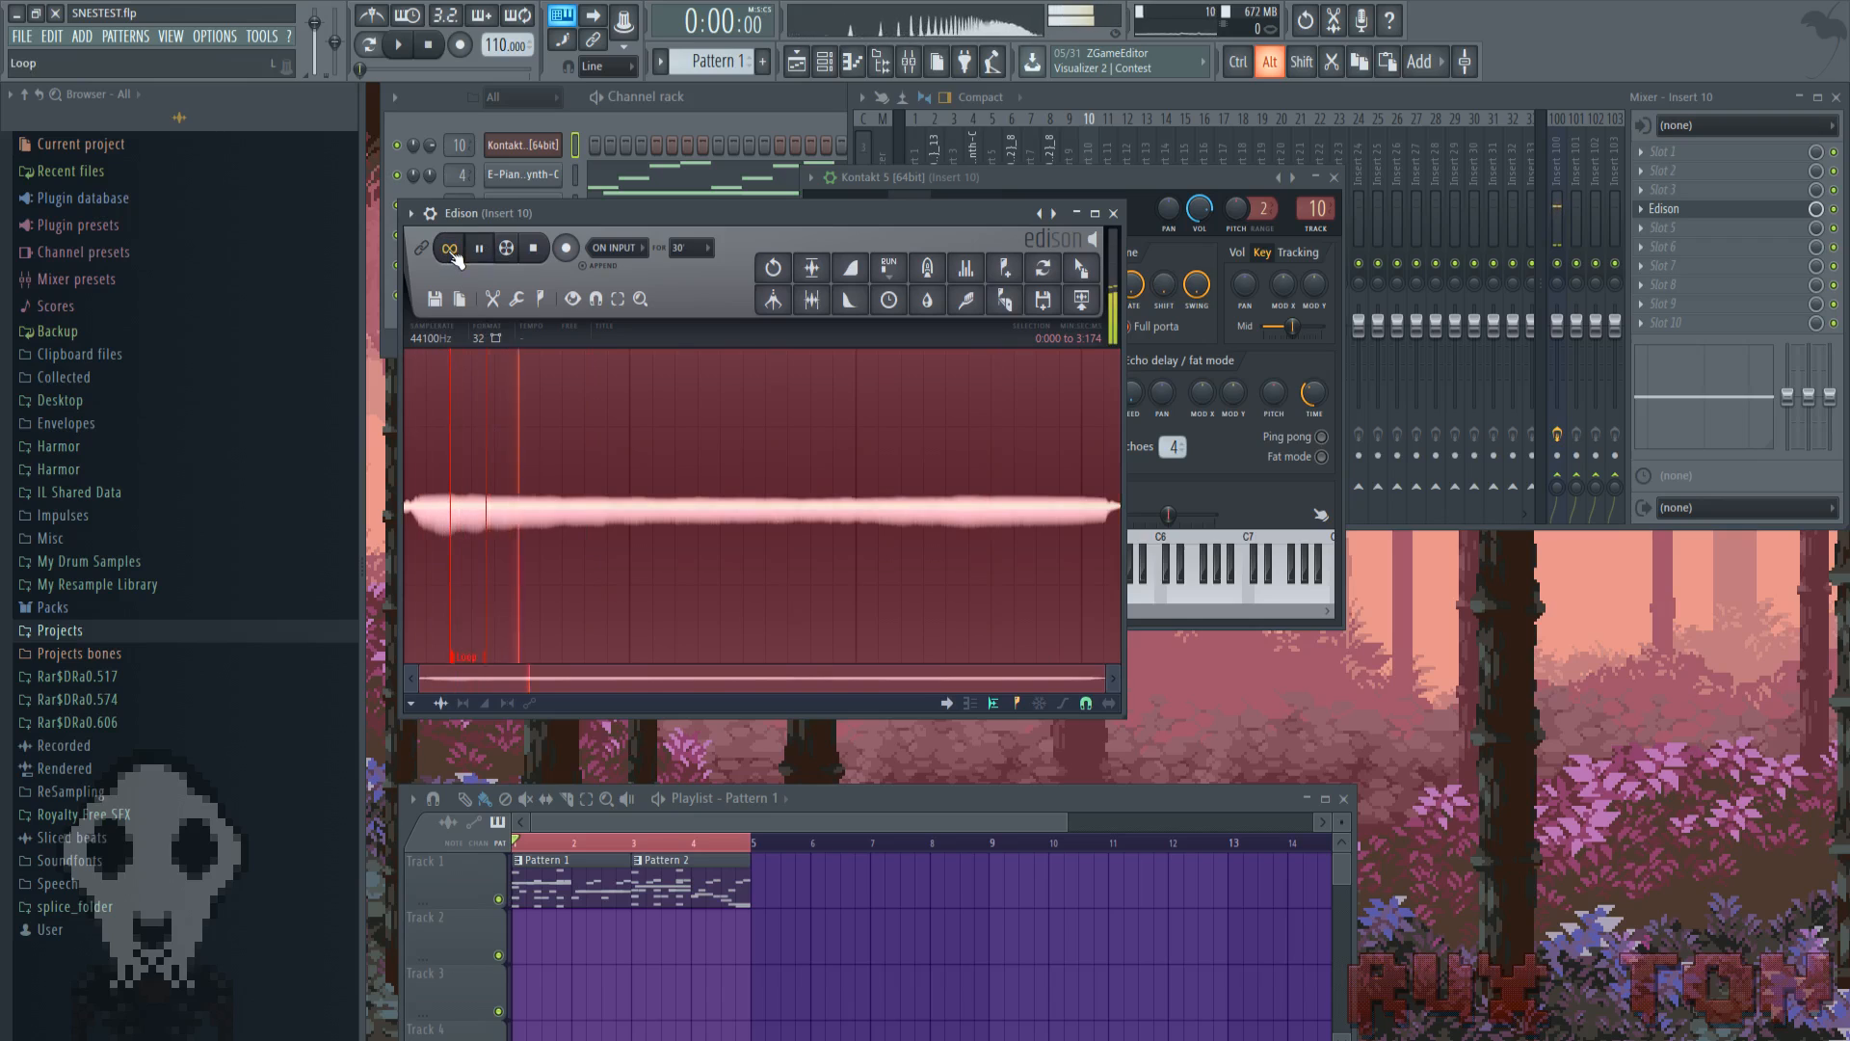
left_click(533, 250)
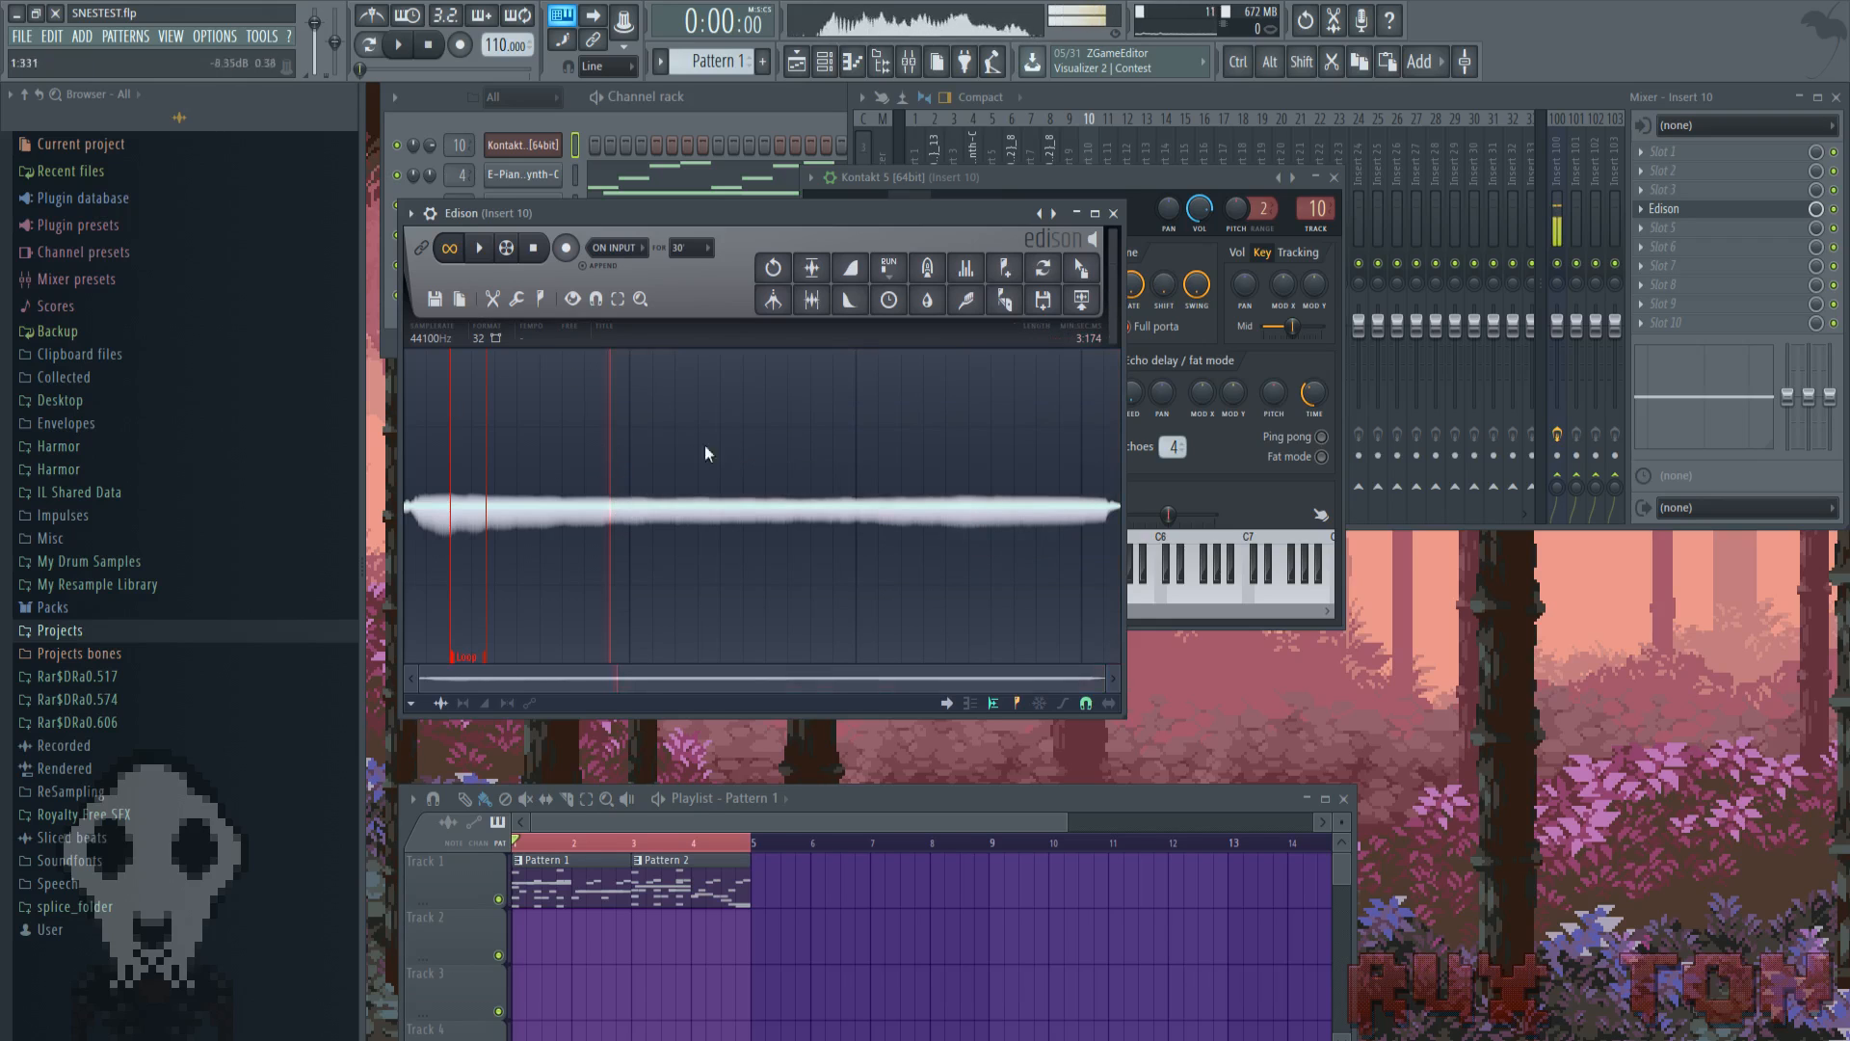
left_click(481, 250)
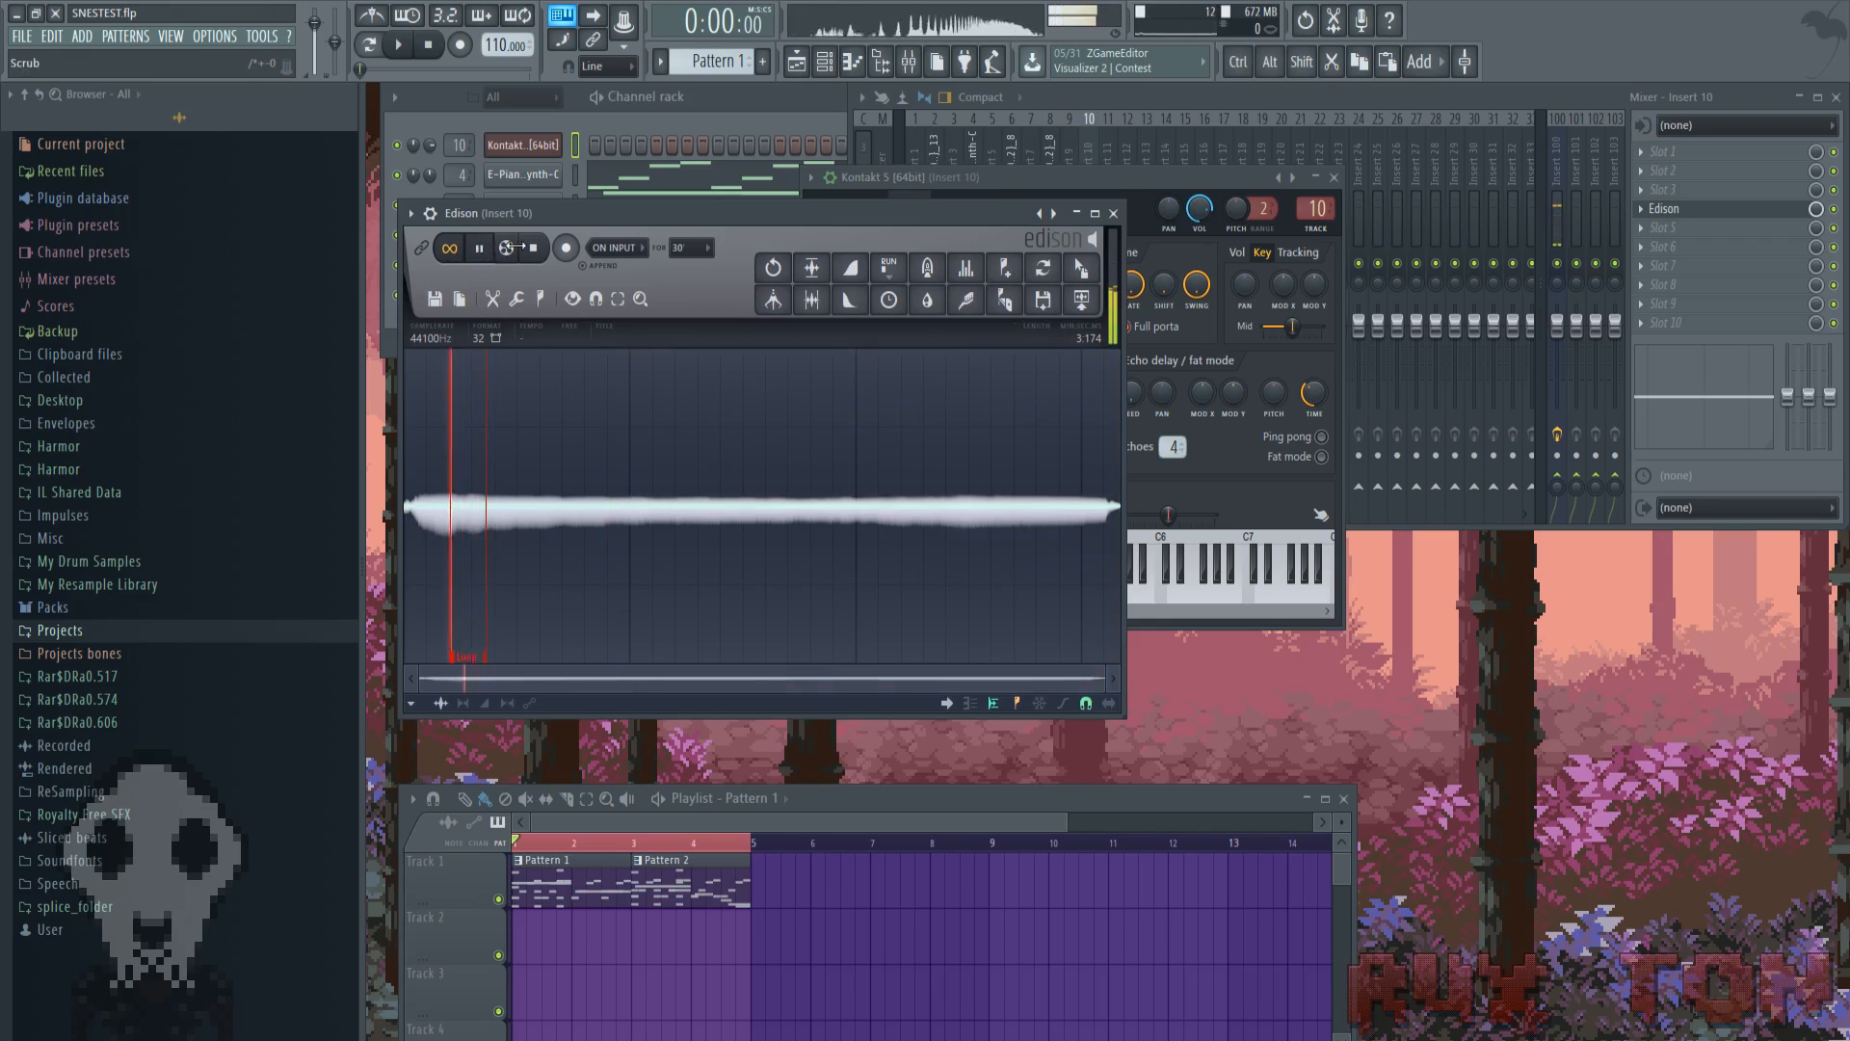
mouse_move(490, 659)
left_mouse_down()
mouse_move(510, 662)
mouse_move(462, 659)
mouse_move(504, 670)
mouse_move(489, 660)
left_mouse_up()
left_click(534, 249)
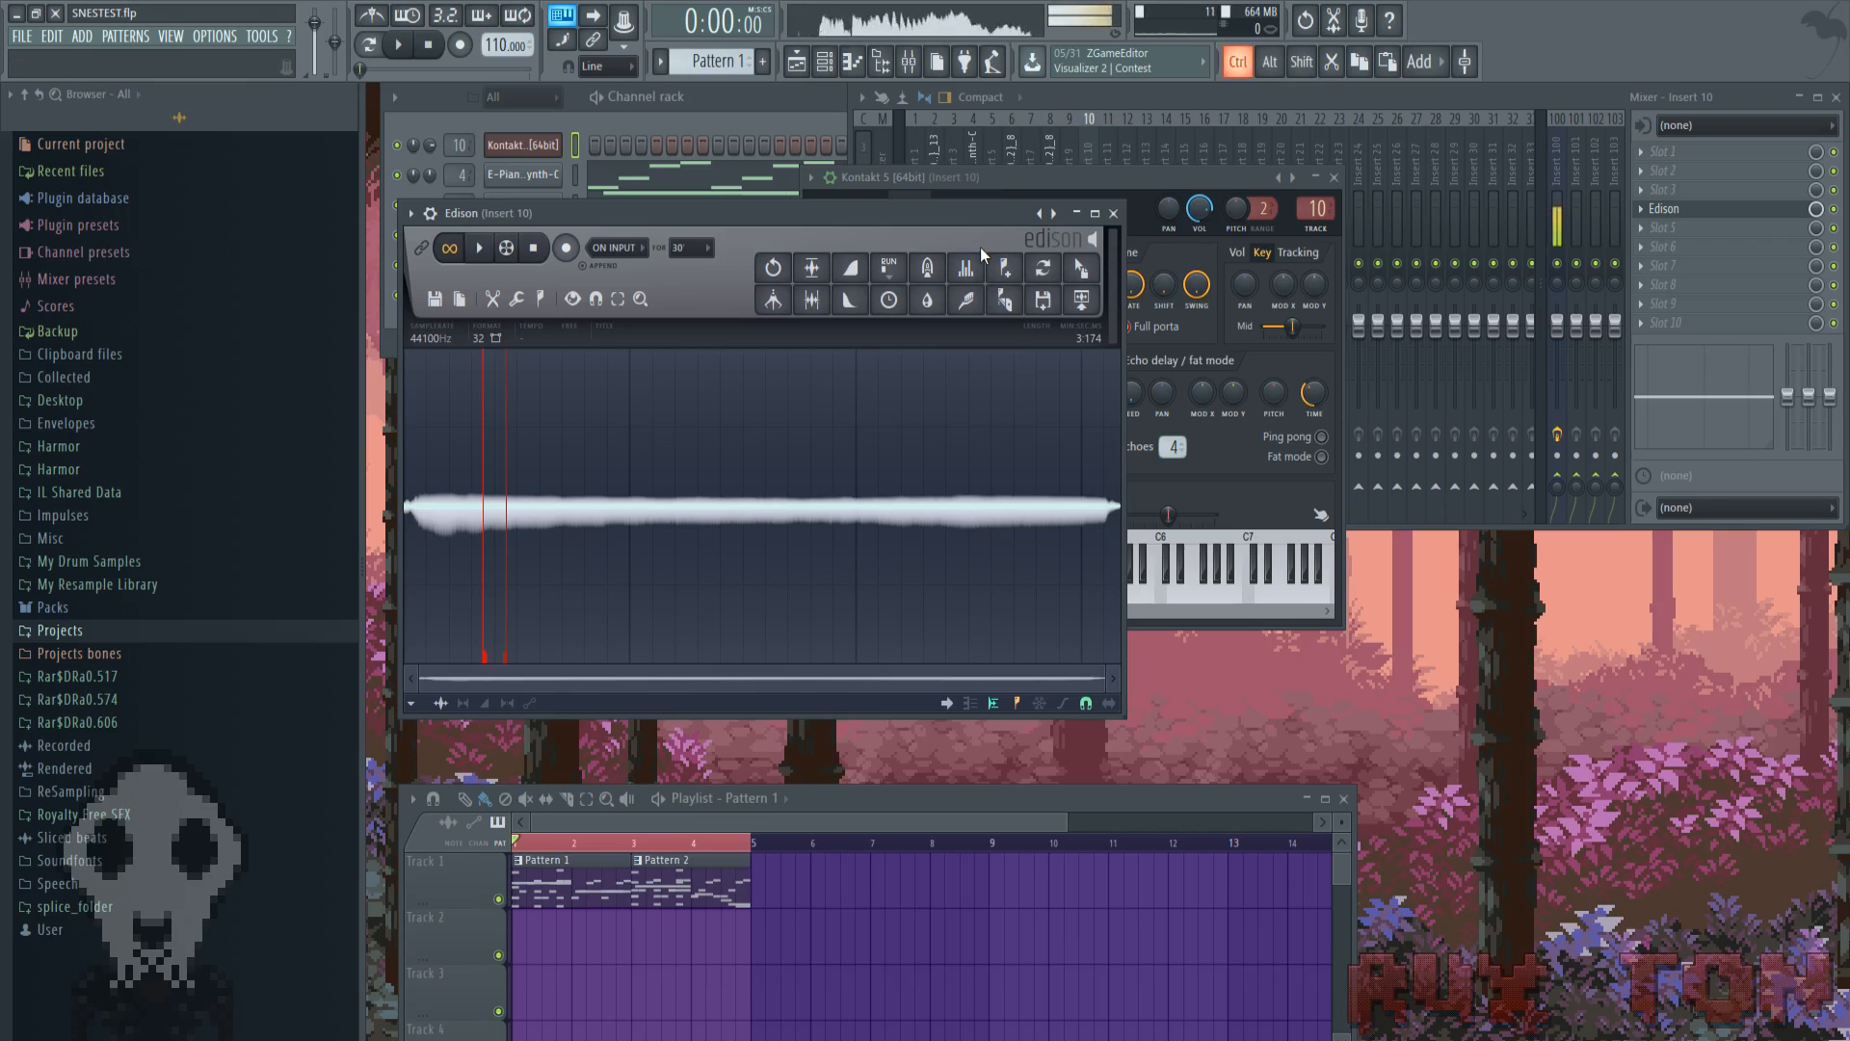
Send the whole looped trumpet sample to a new Sampler channel, normalize it, and close Edison
key("ctrl+a")
left_click_drag(1081, 270, 529, 124)
left_click(536, 147)
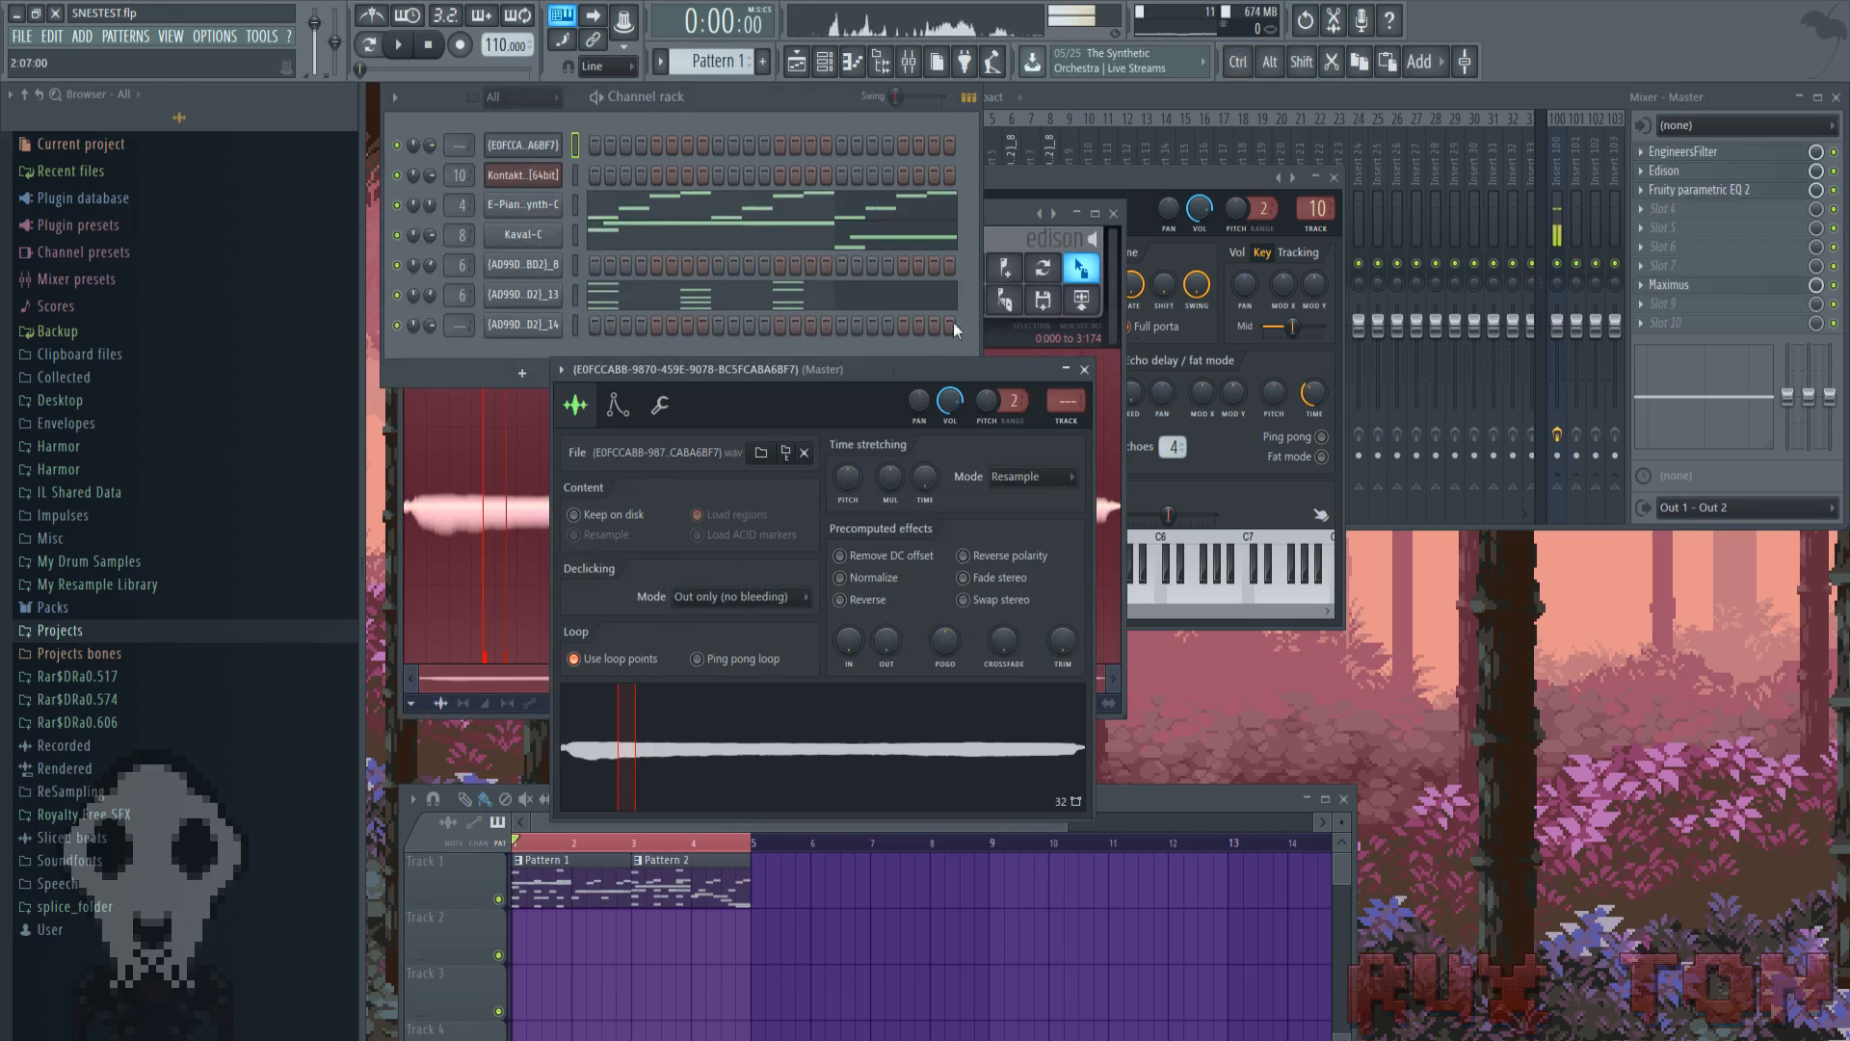
left_click(875, 581)
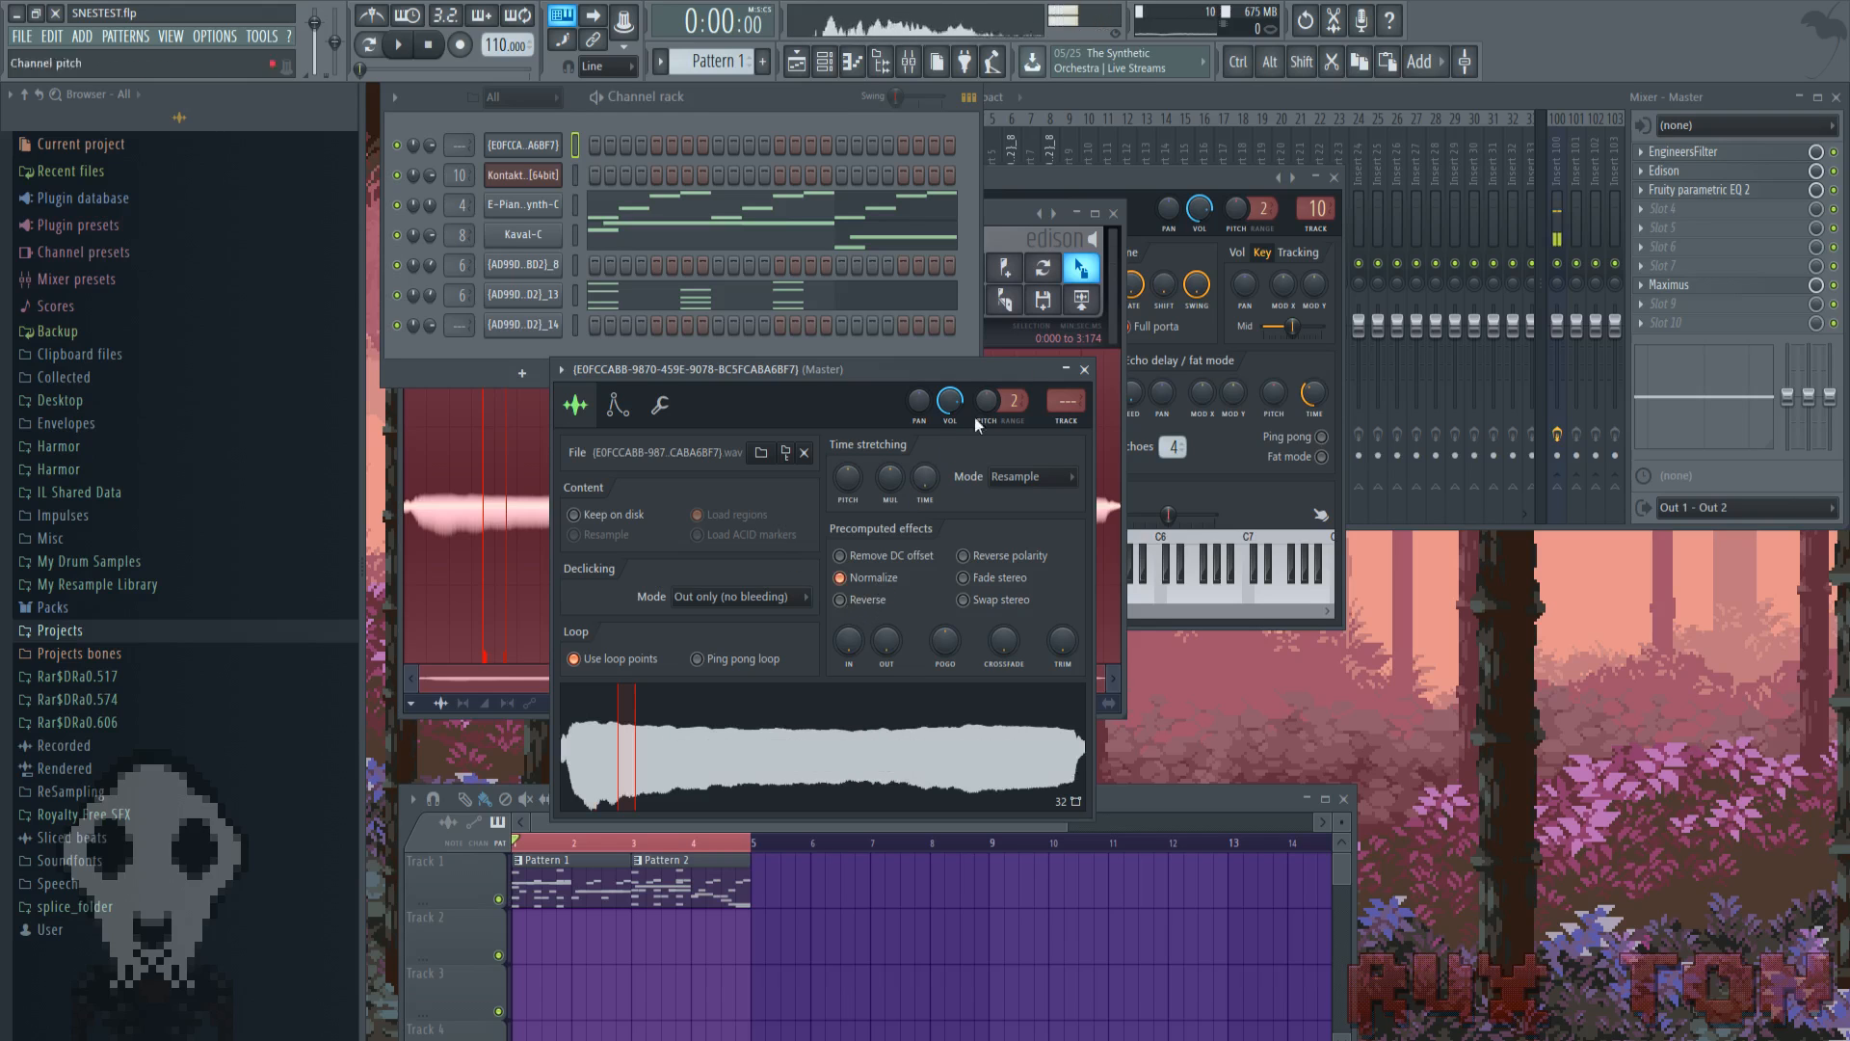
left_click(1114, 214)
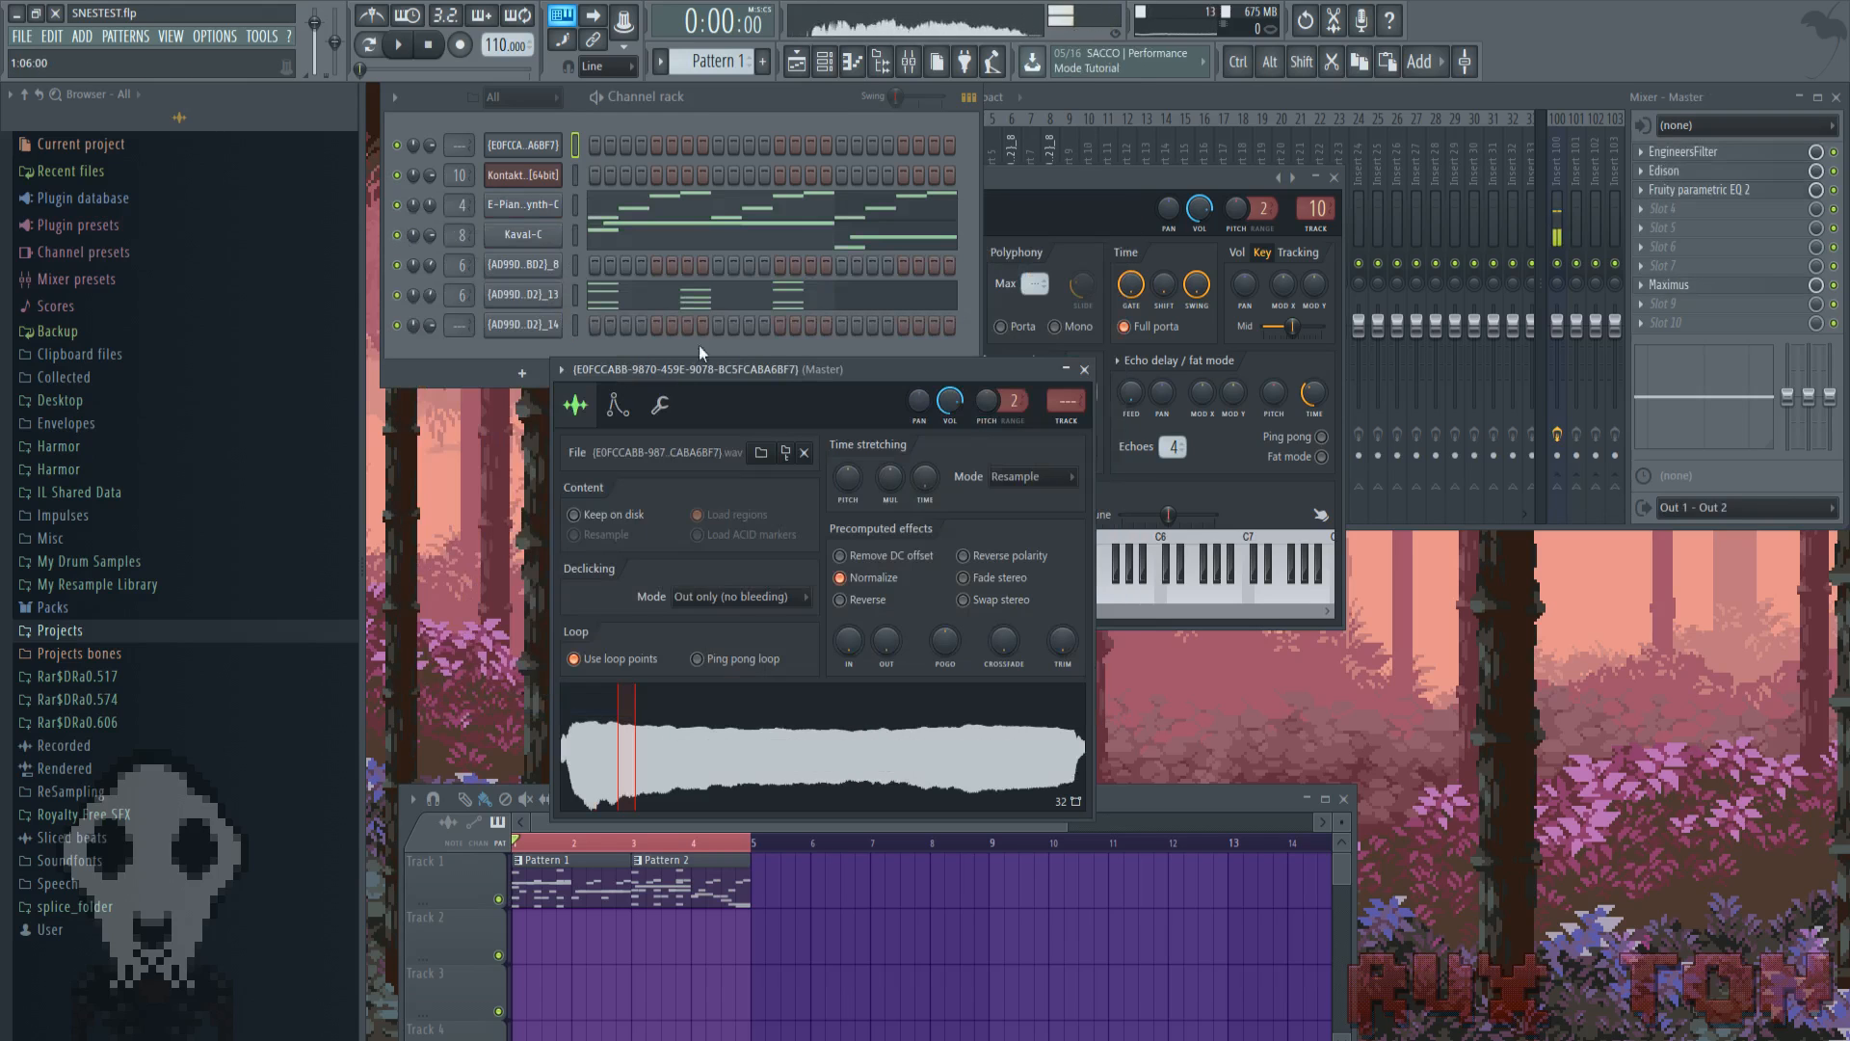
Play notes on the new trumpet sampler channel and on the Kontakt channel to compare their sound
key("q")
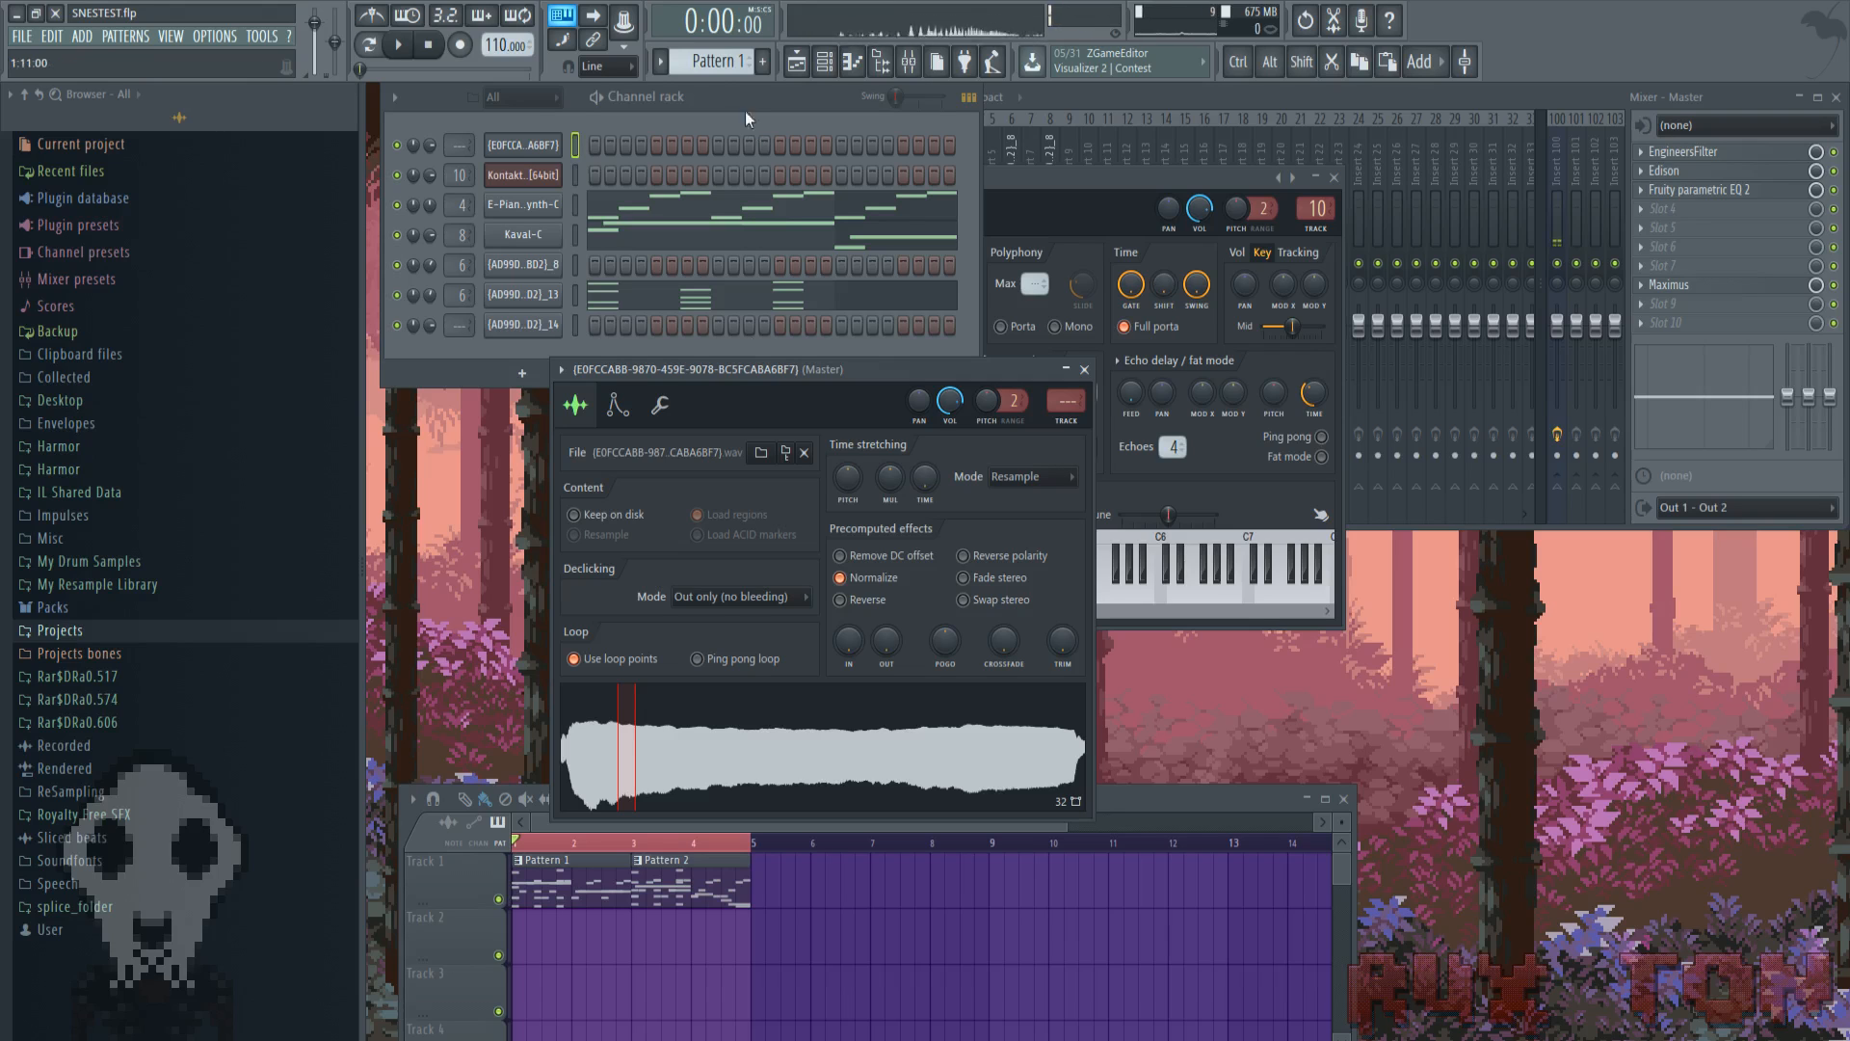
left_click(523, 177)
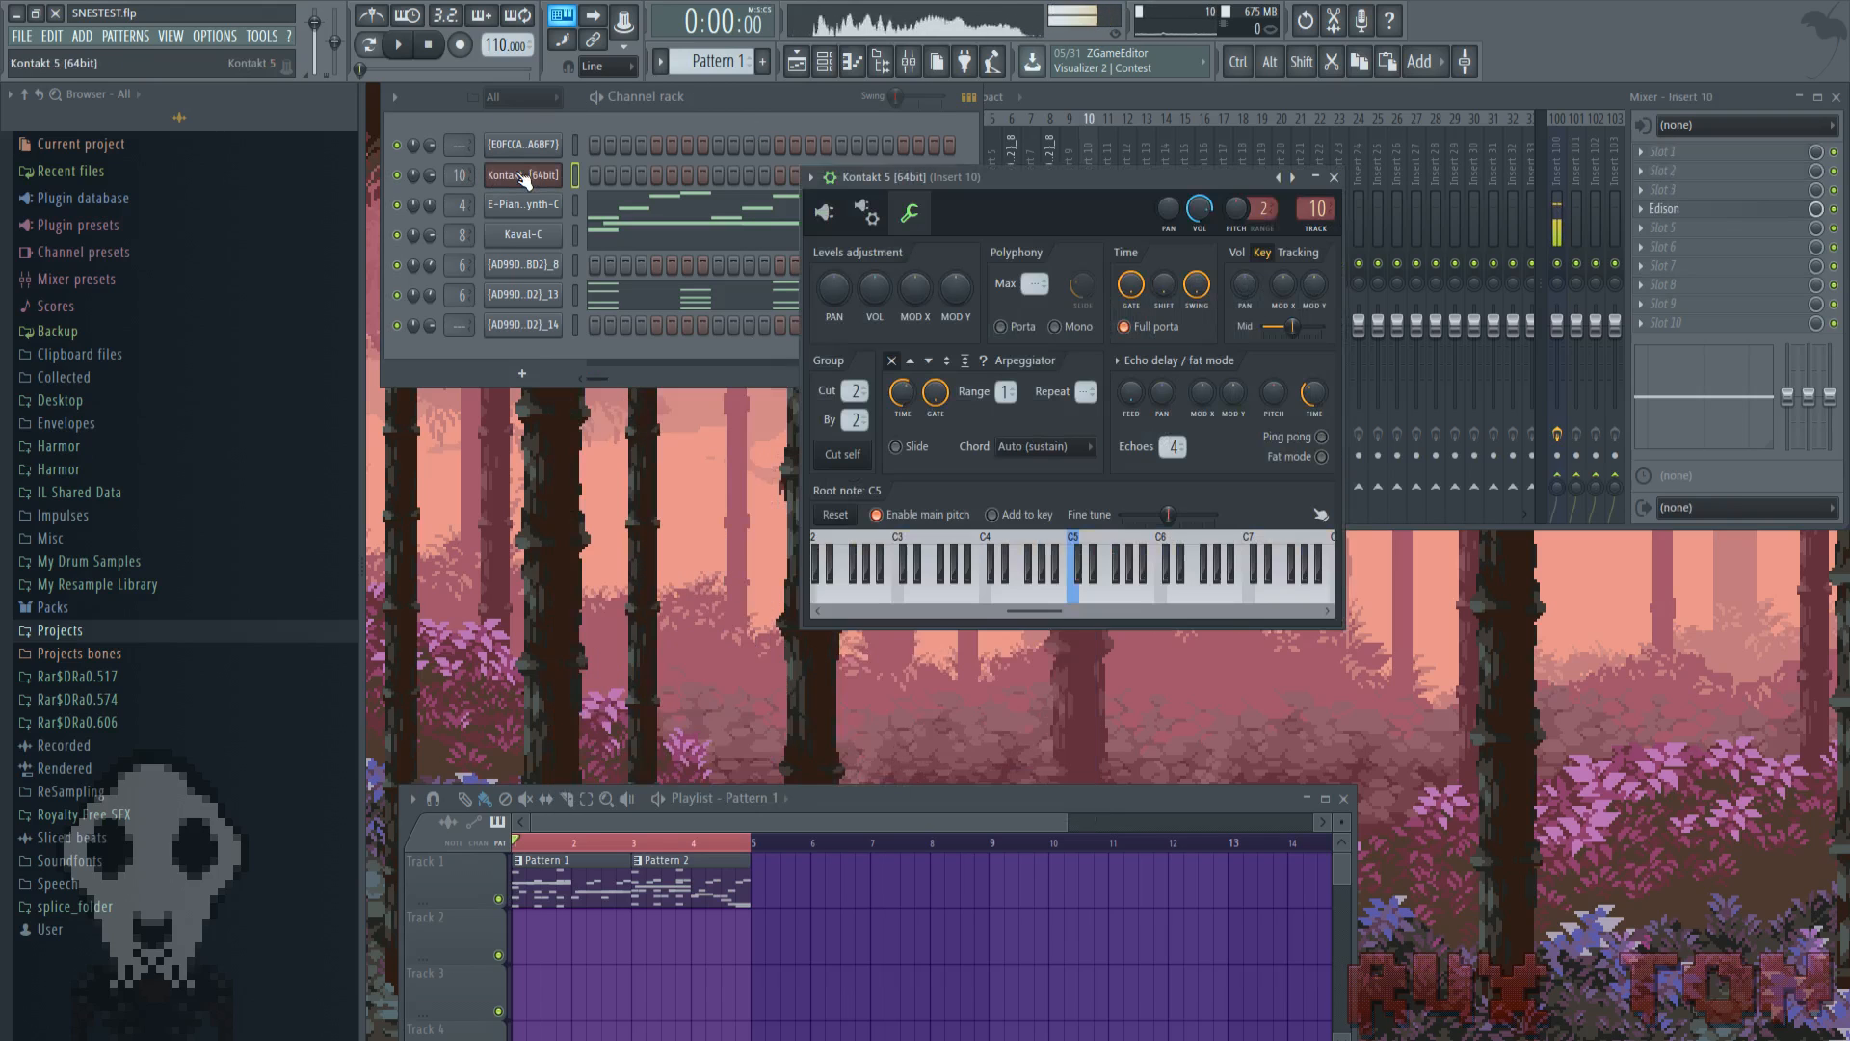
key("q")
key("w")
key("e")
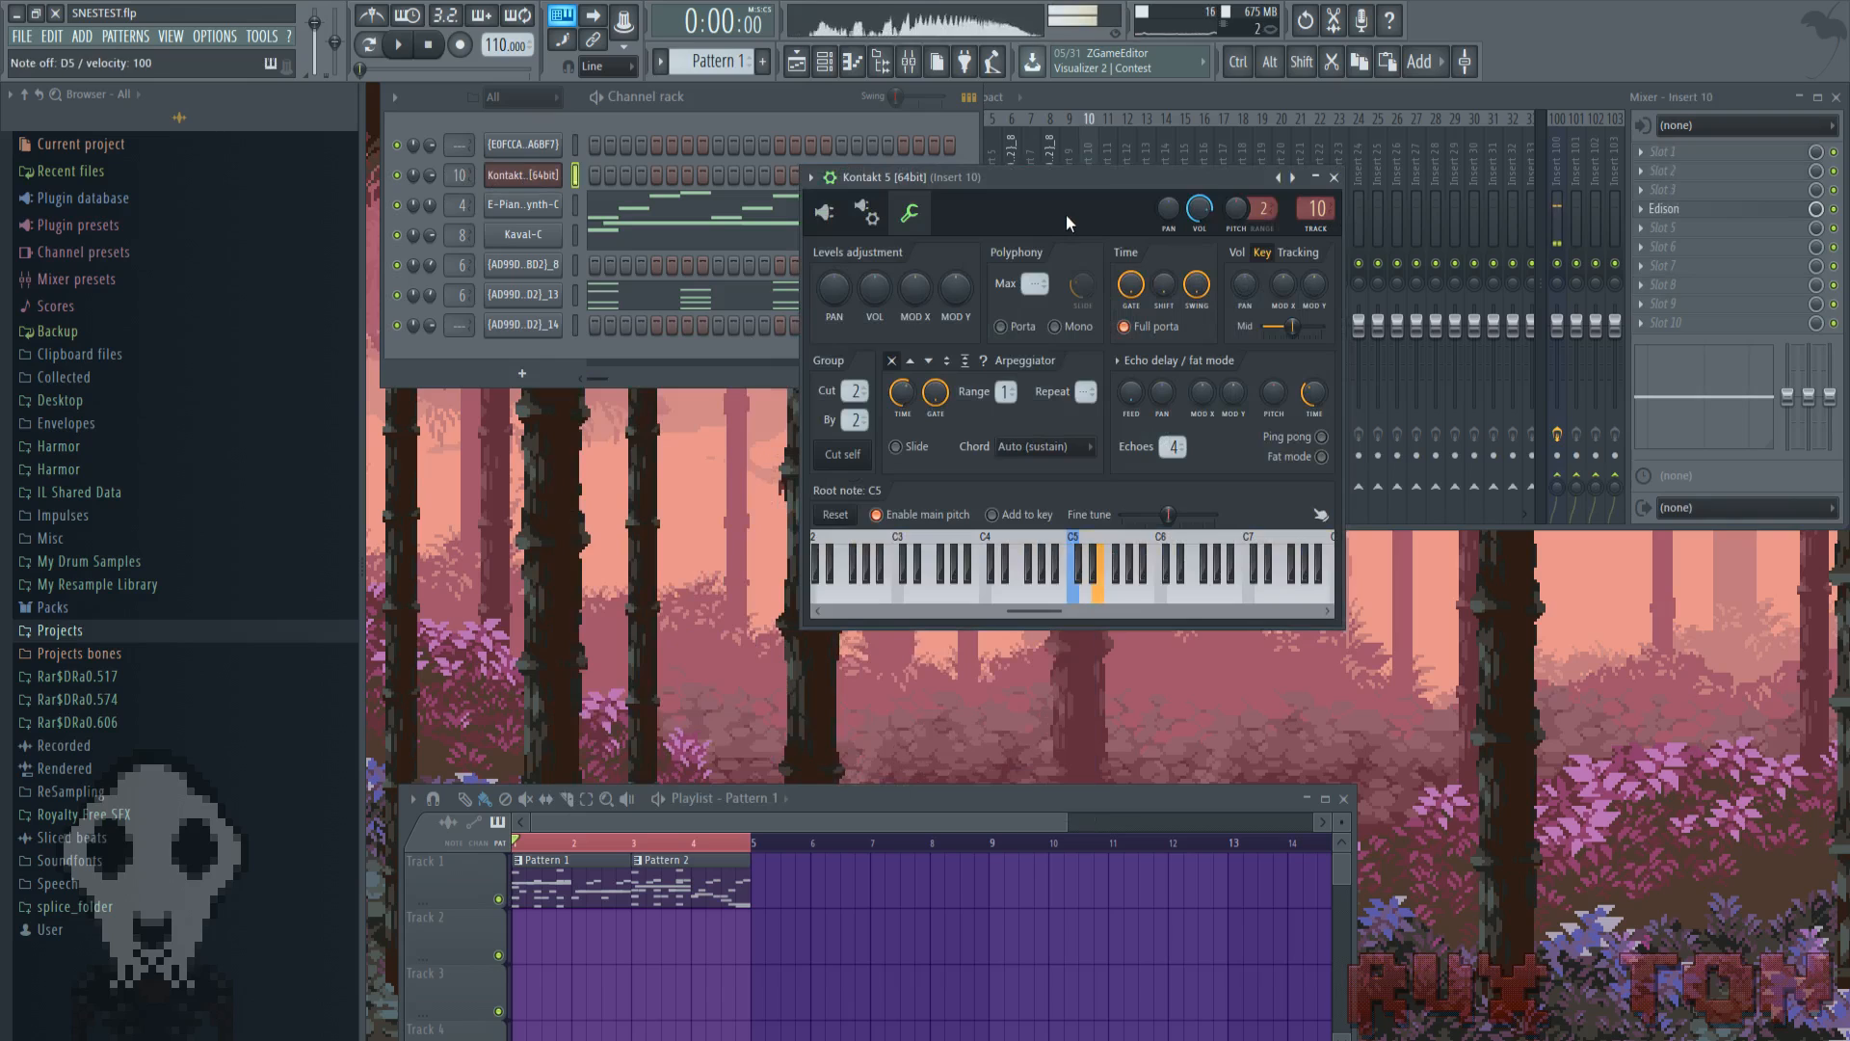
key("r")
key("e")
key("w")
key("q")
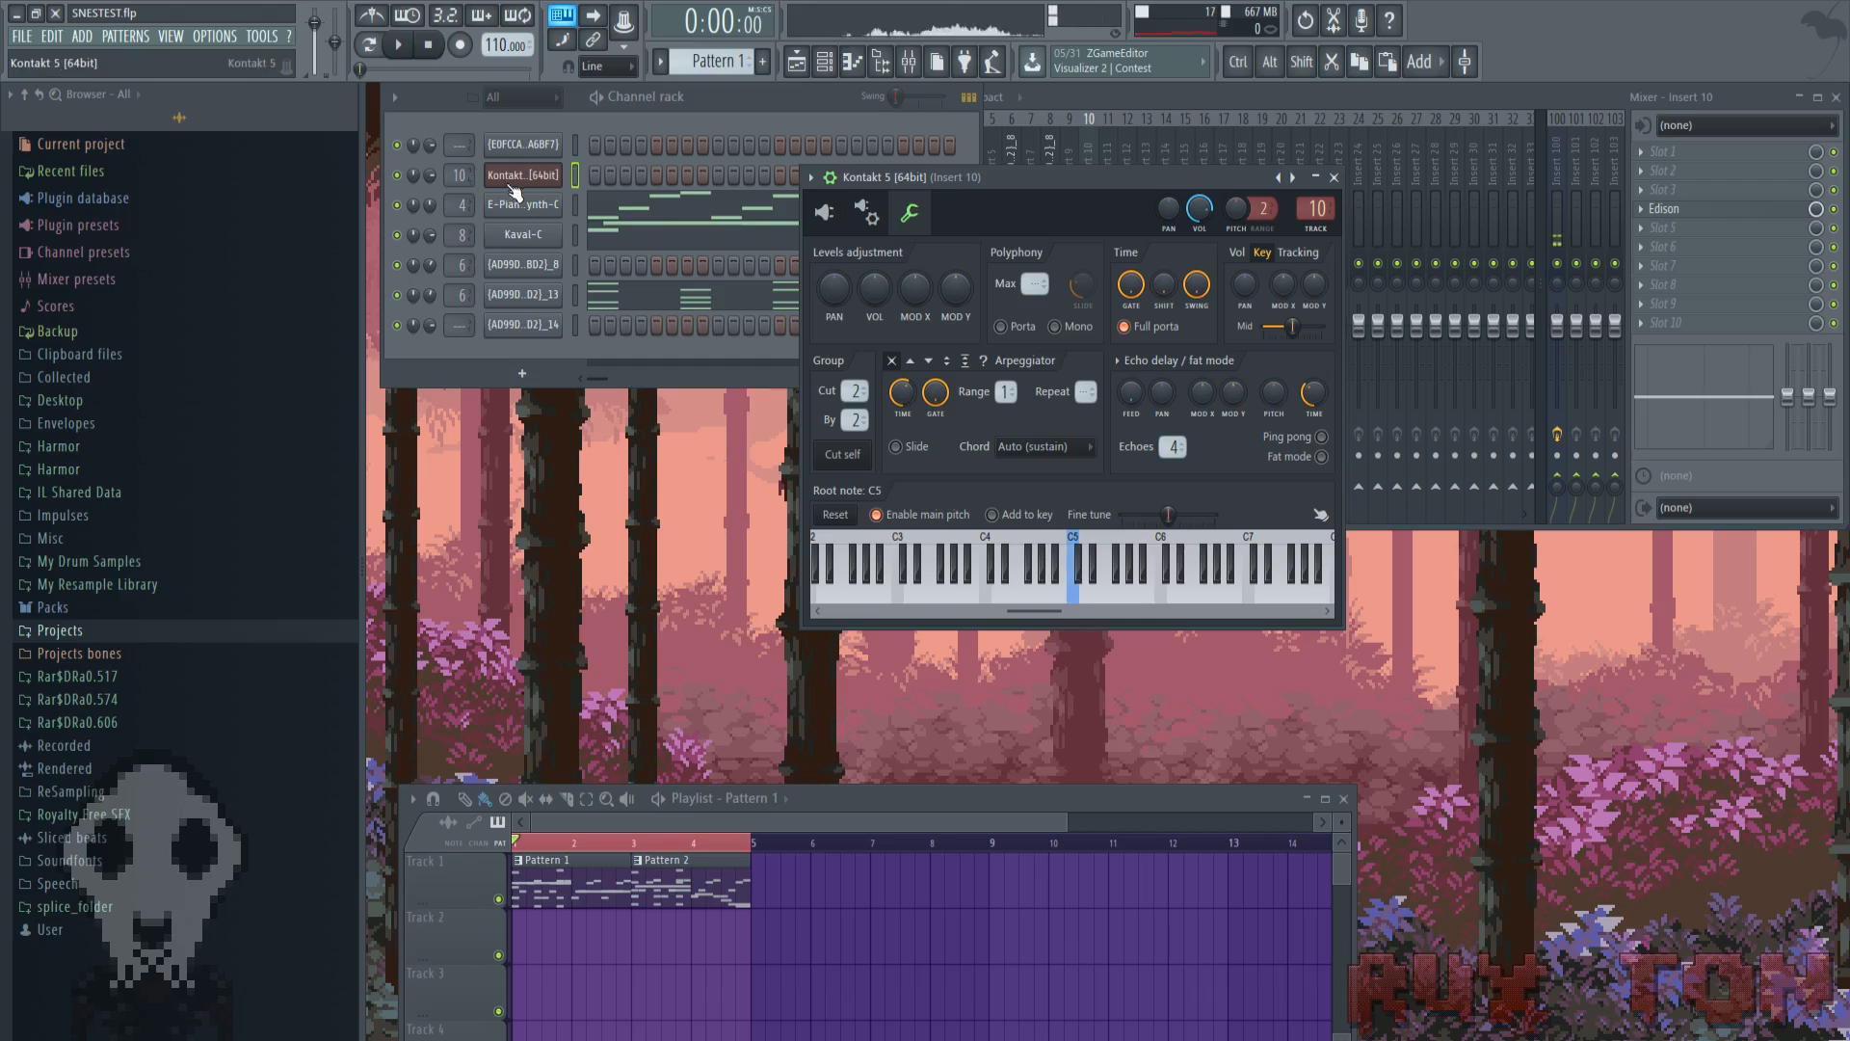
Enable the trumpet sampler channel's volume envelope with no attack and minimal release time
left_click(536, 147)
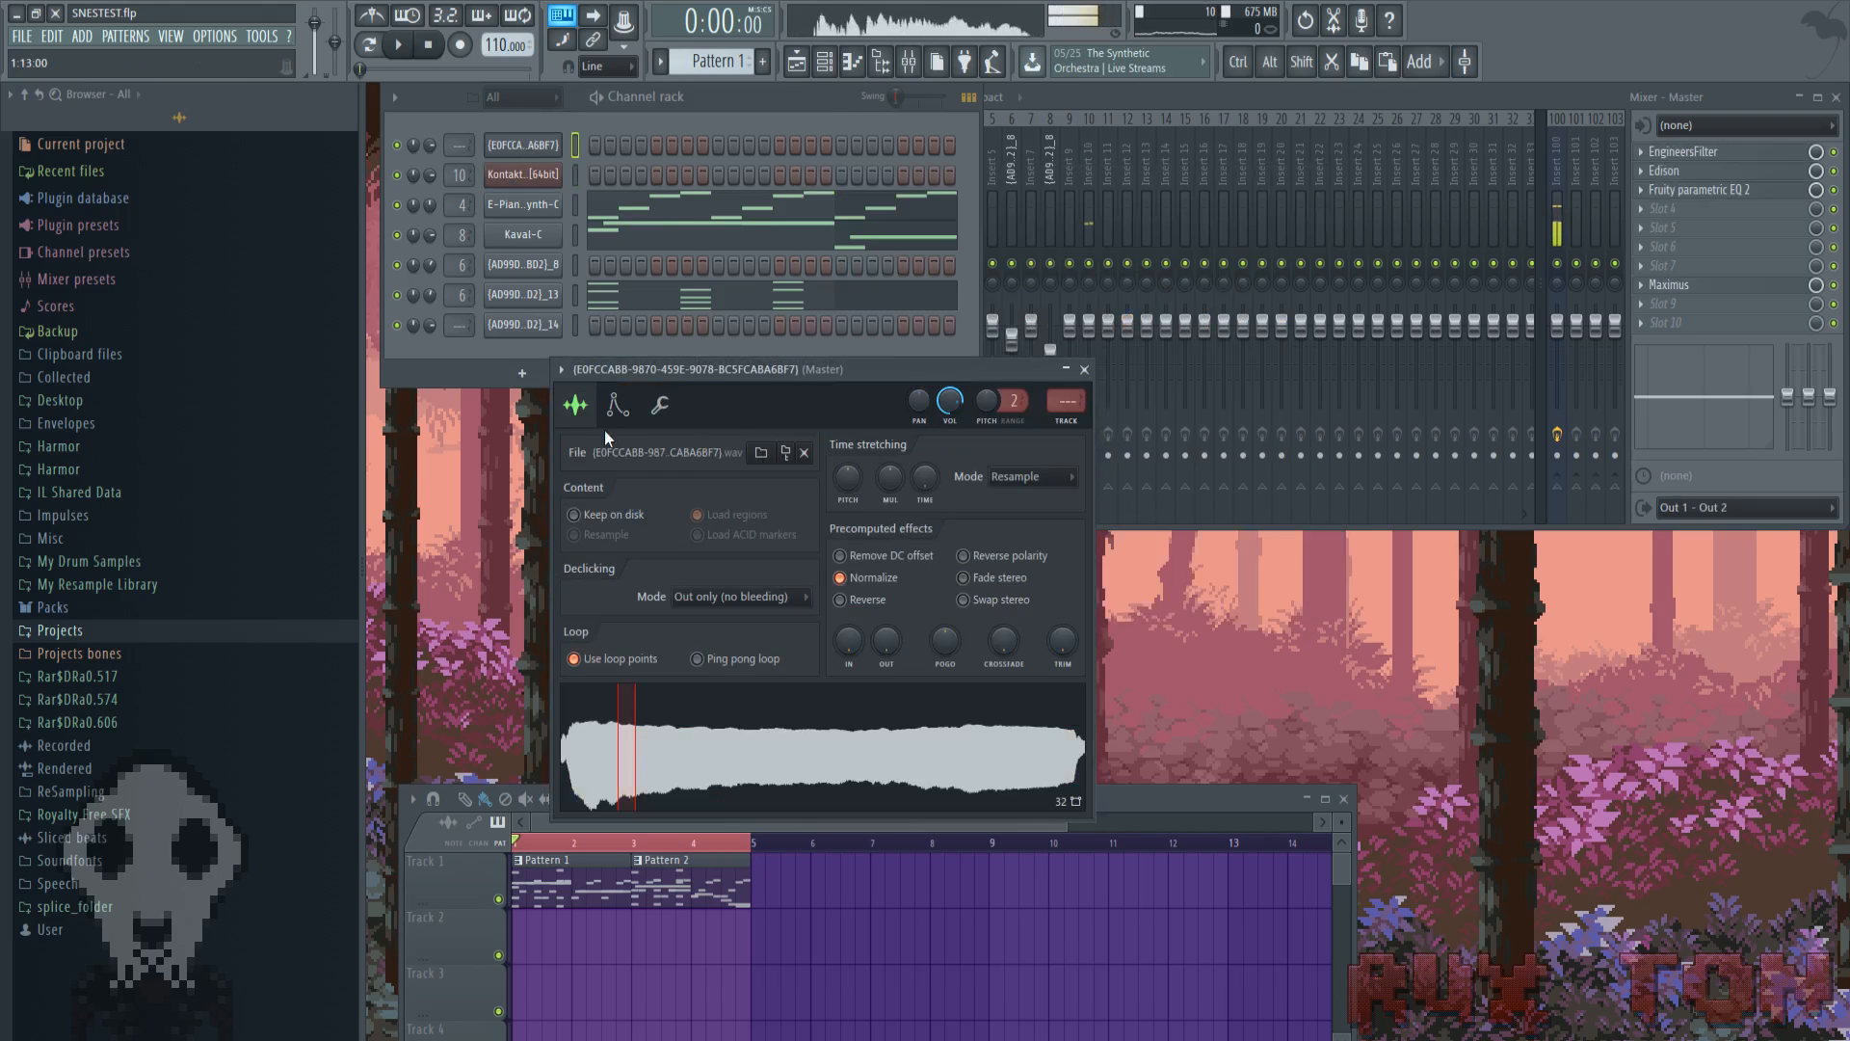
left_click(618, 406)
left_click_drag(614, 600, 614, 655)
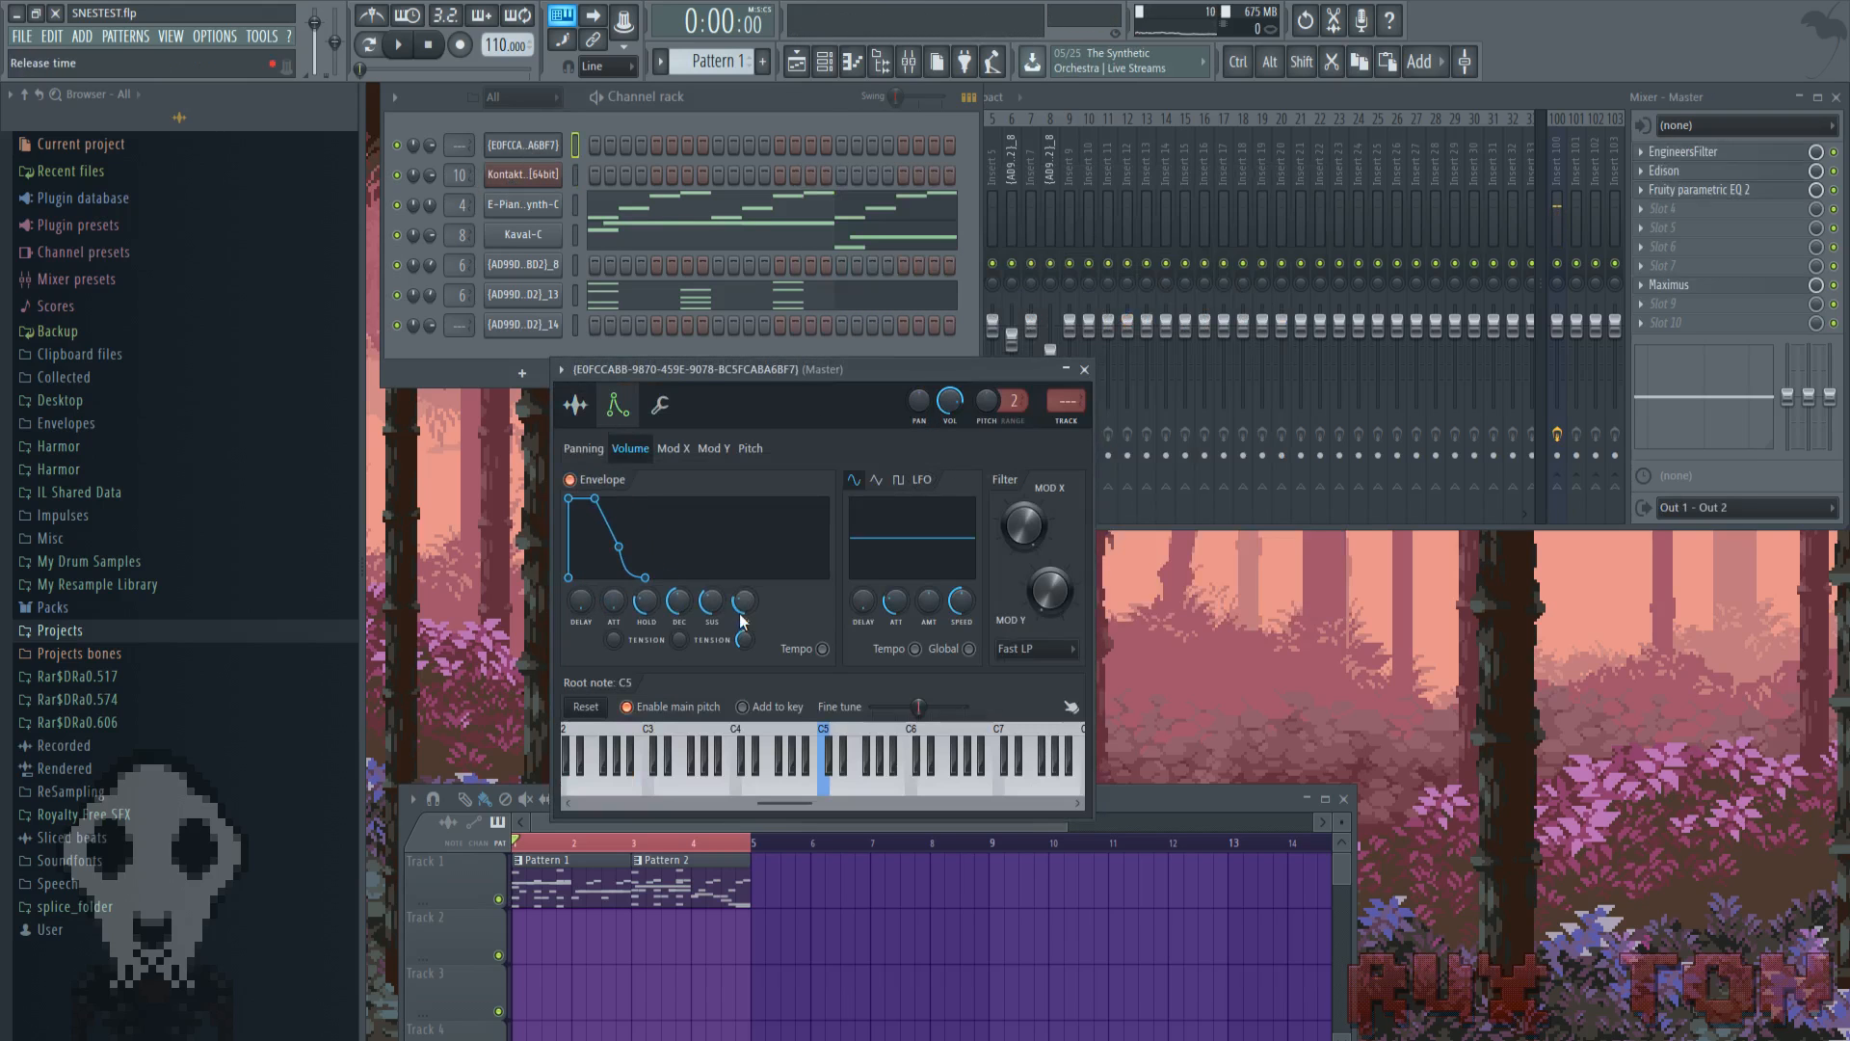
Play single notes and a series of chords on the trumpet sampler channel to audition the looped instrument
key("q")
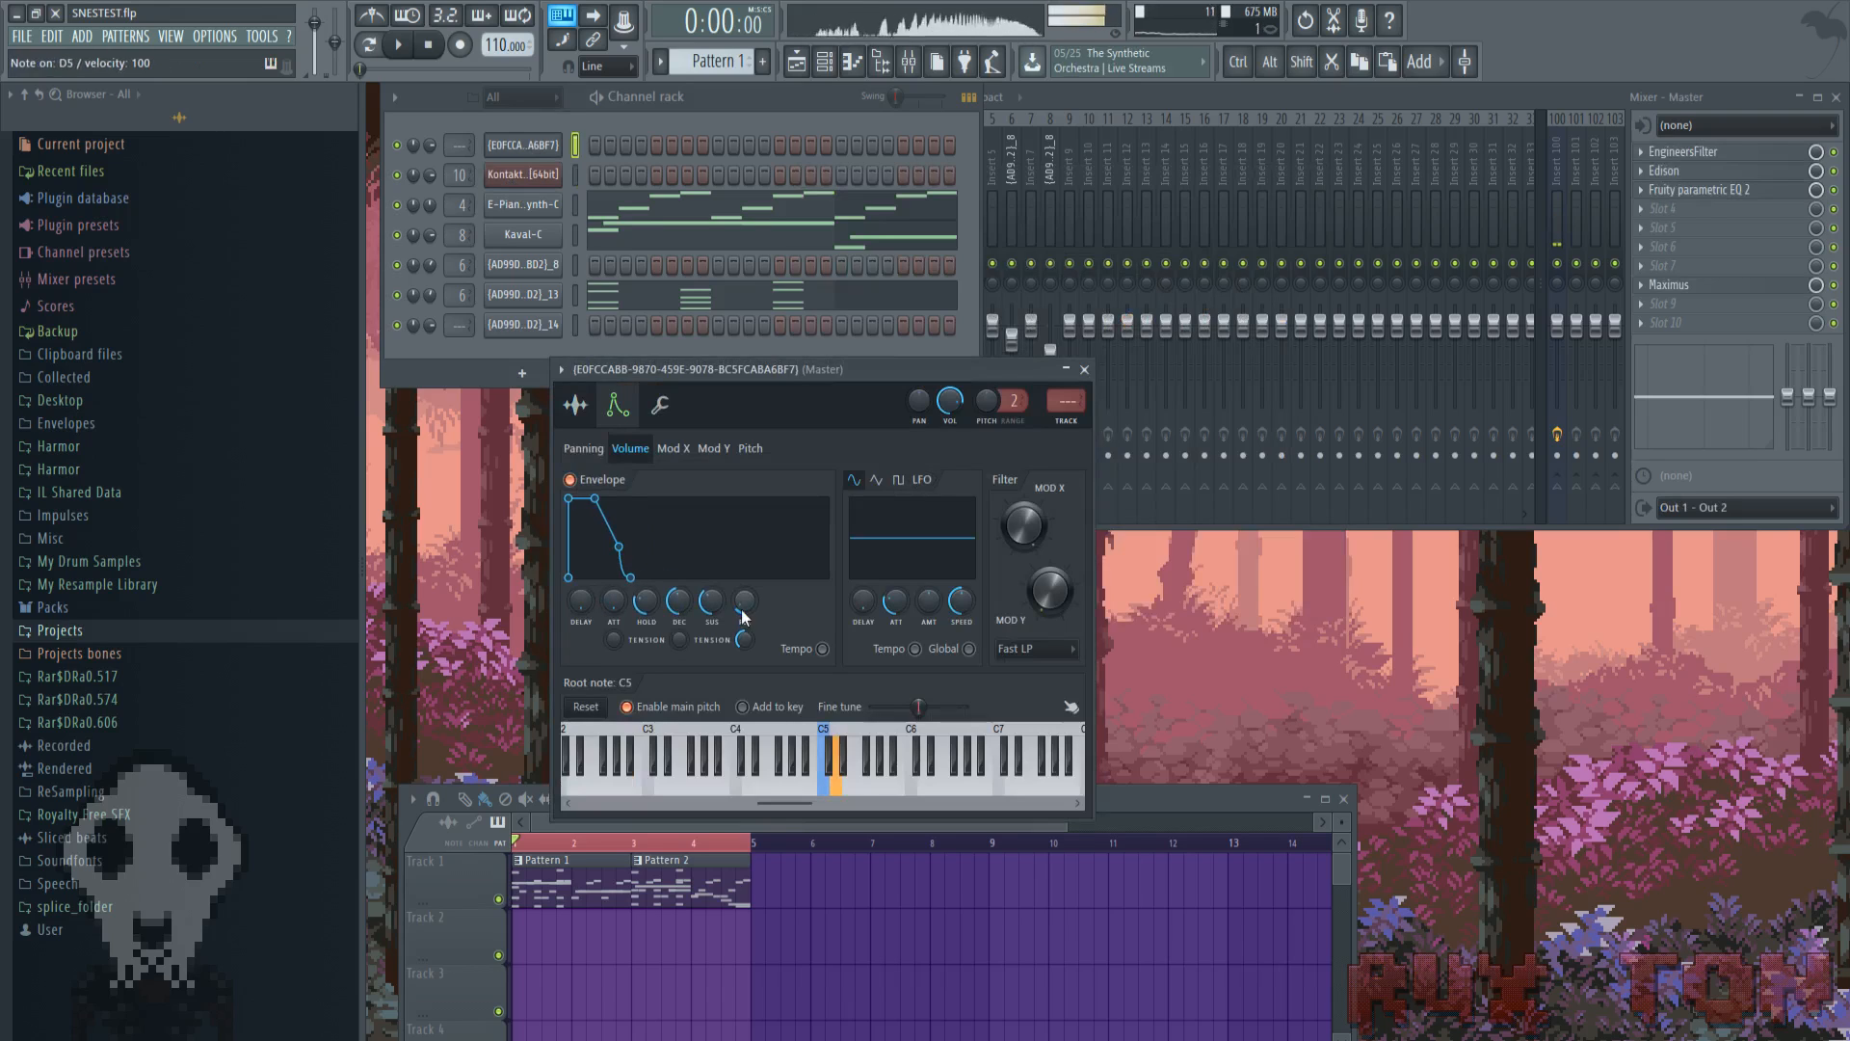
key("r")
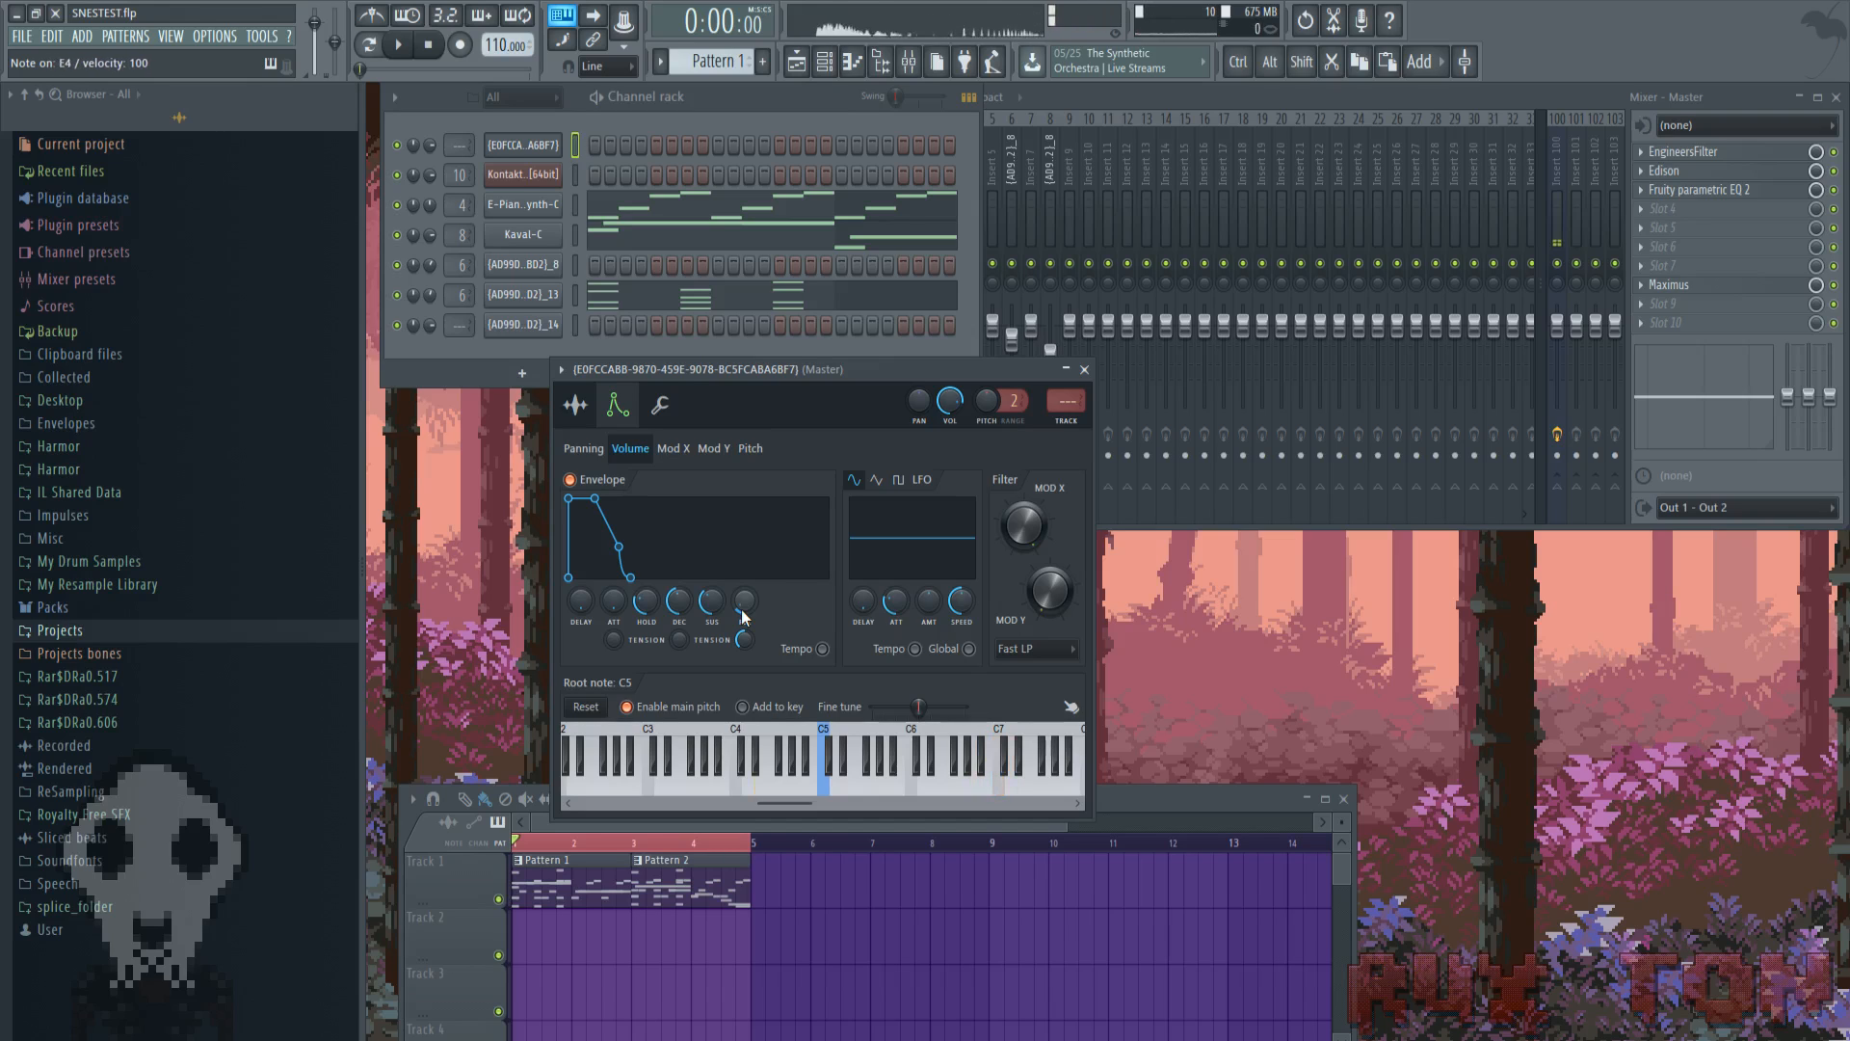
key("v")
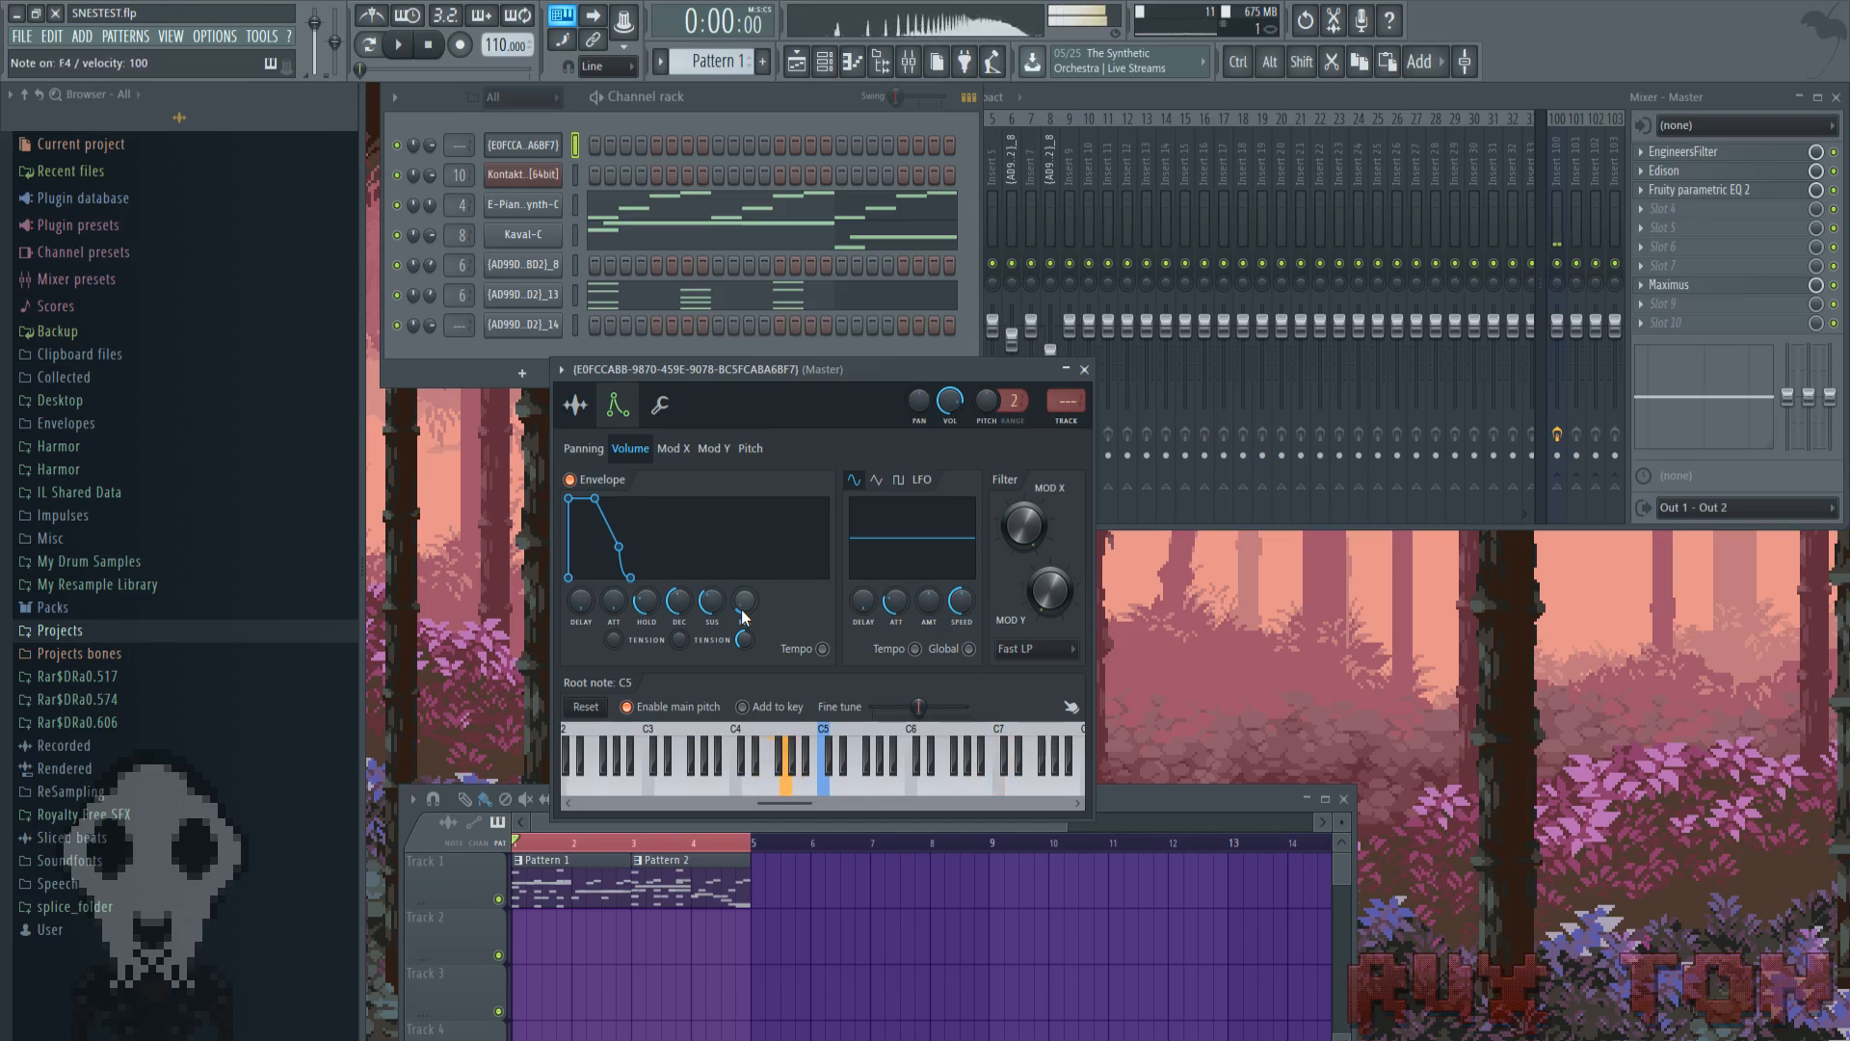
key("b")
key("c")
key("b")
key("m")
key("v")
key("n")
key("q")
key("b")
key("m")
key("w")
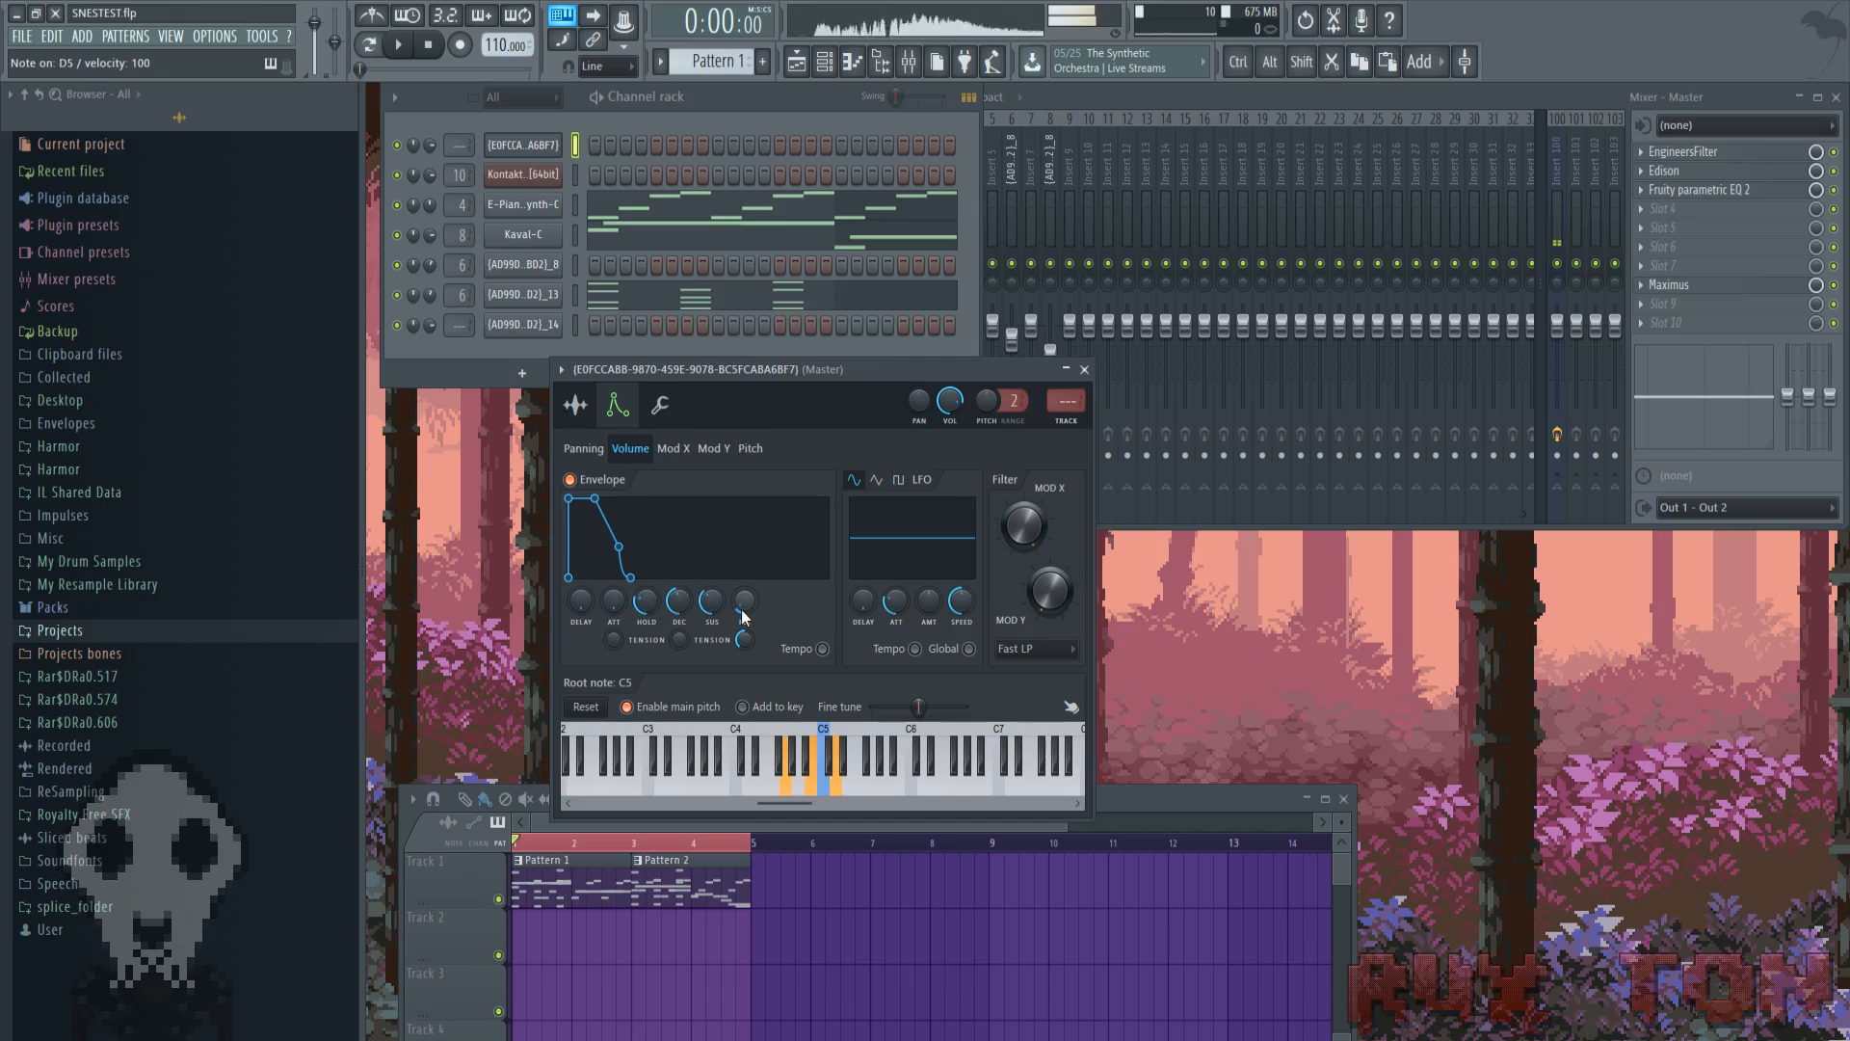
key("w")
key("r")
key("y")
key("e")
key("t")
key("u")
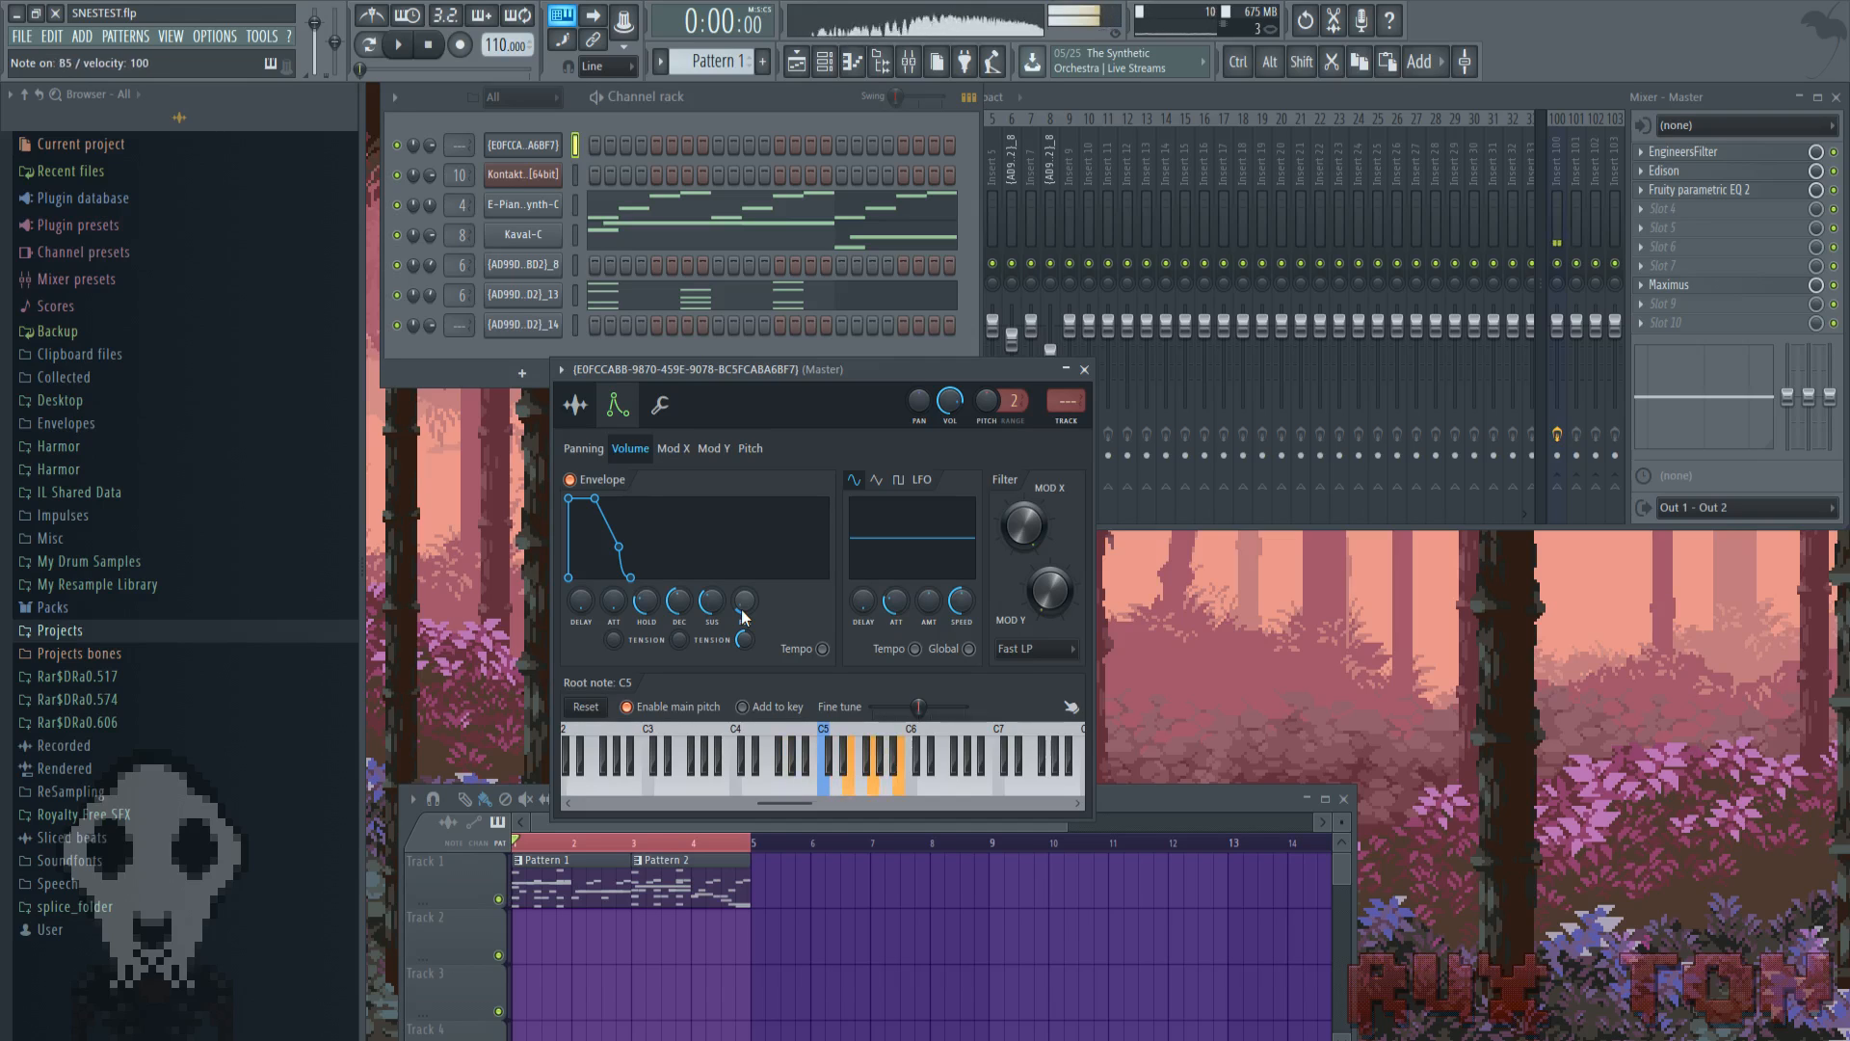
key("r")
key("y")
key("i")
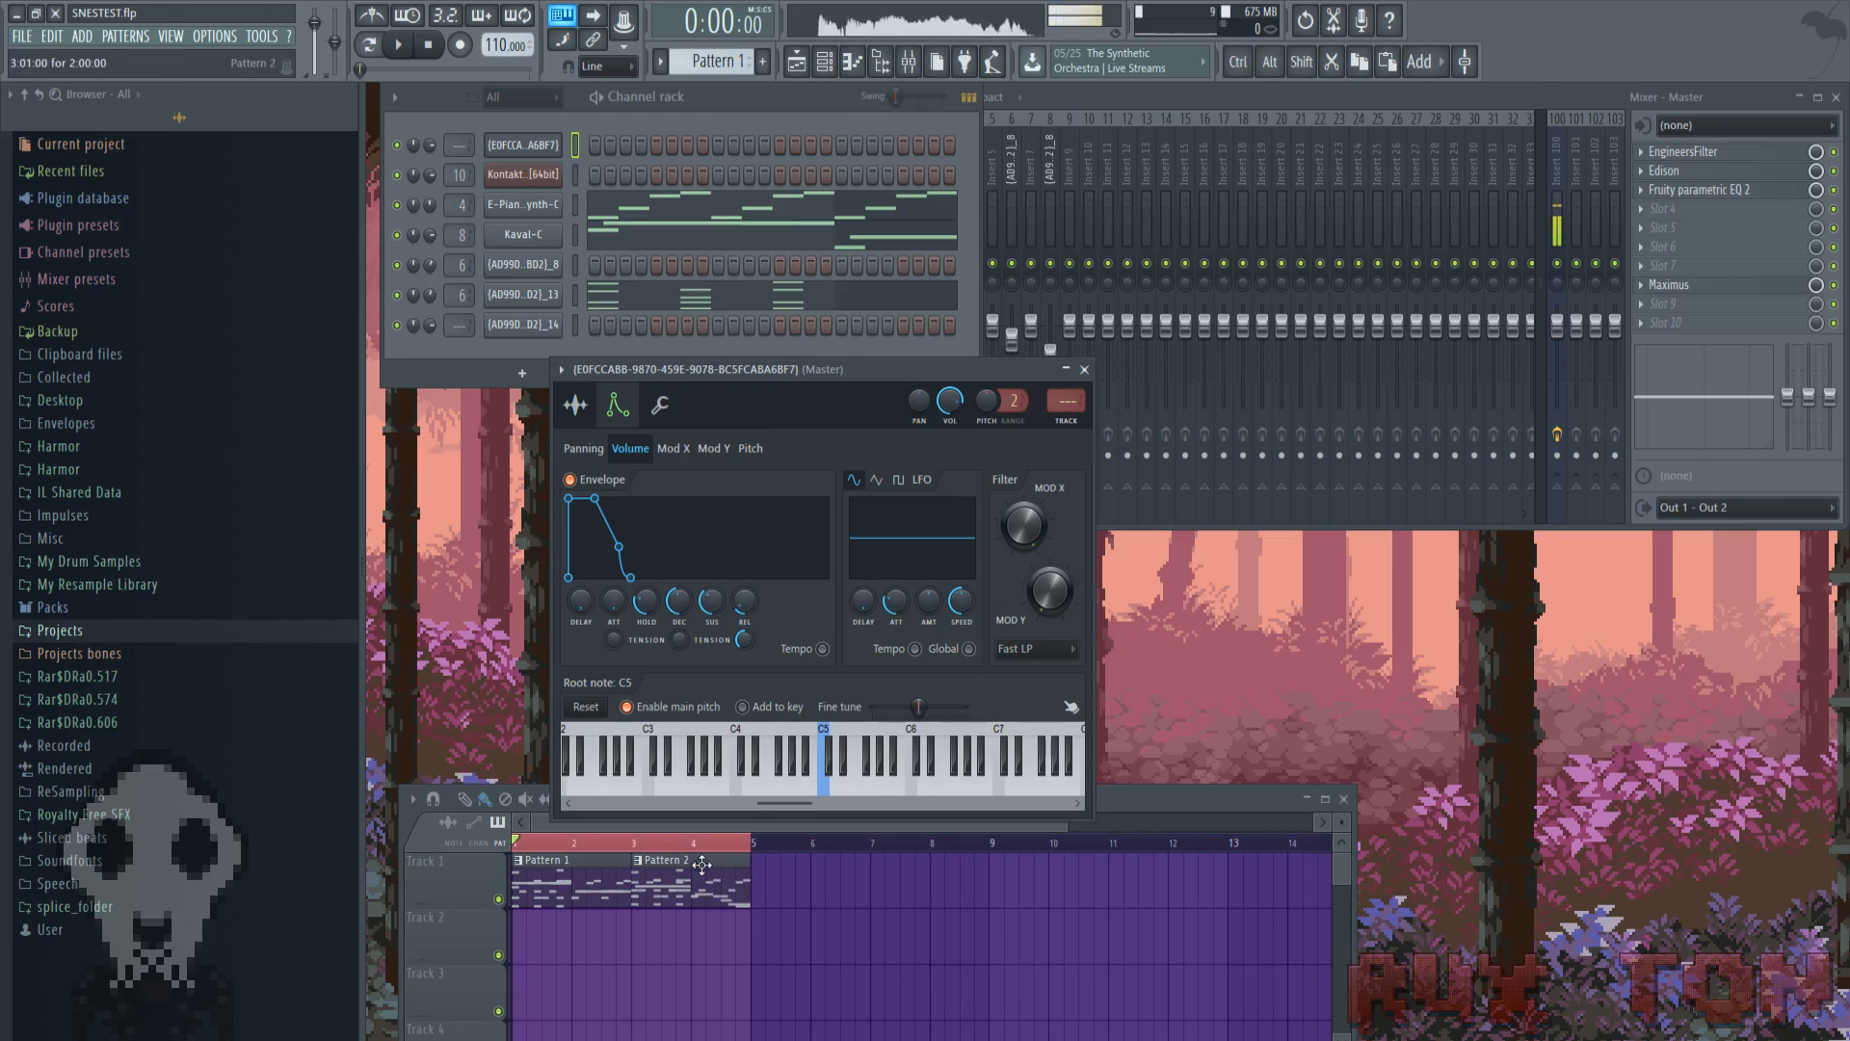
Find the Lantern Men SNES-ized audio in the SS AVAST music project folder and place it on playlist Track 1 at bar 9
left_click(143, 630)
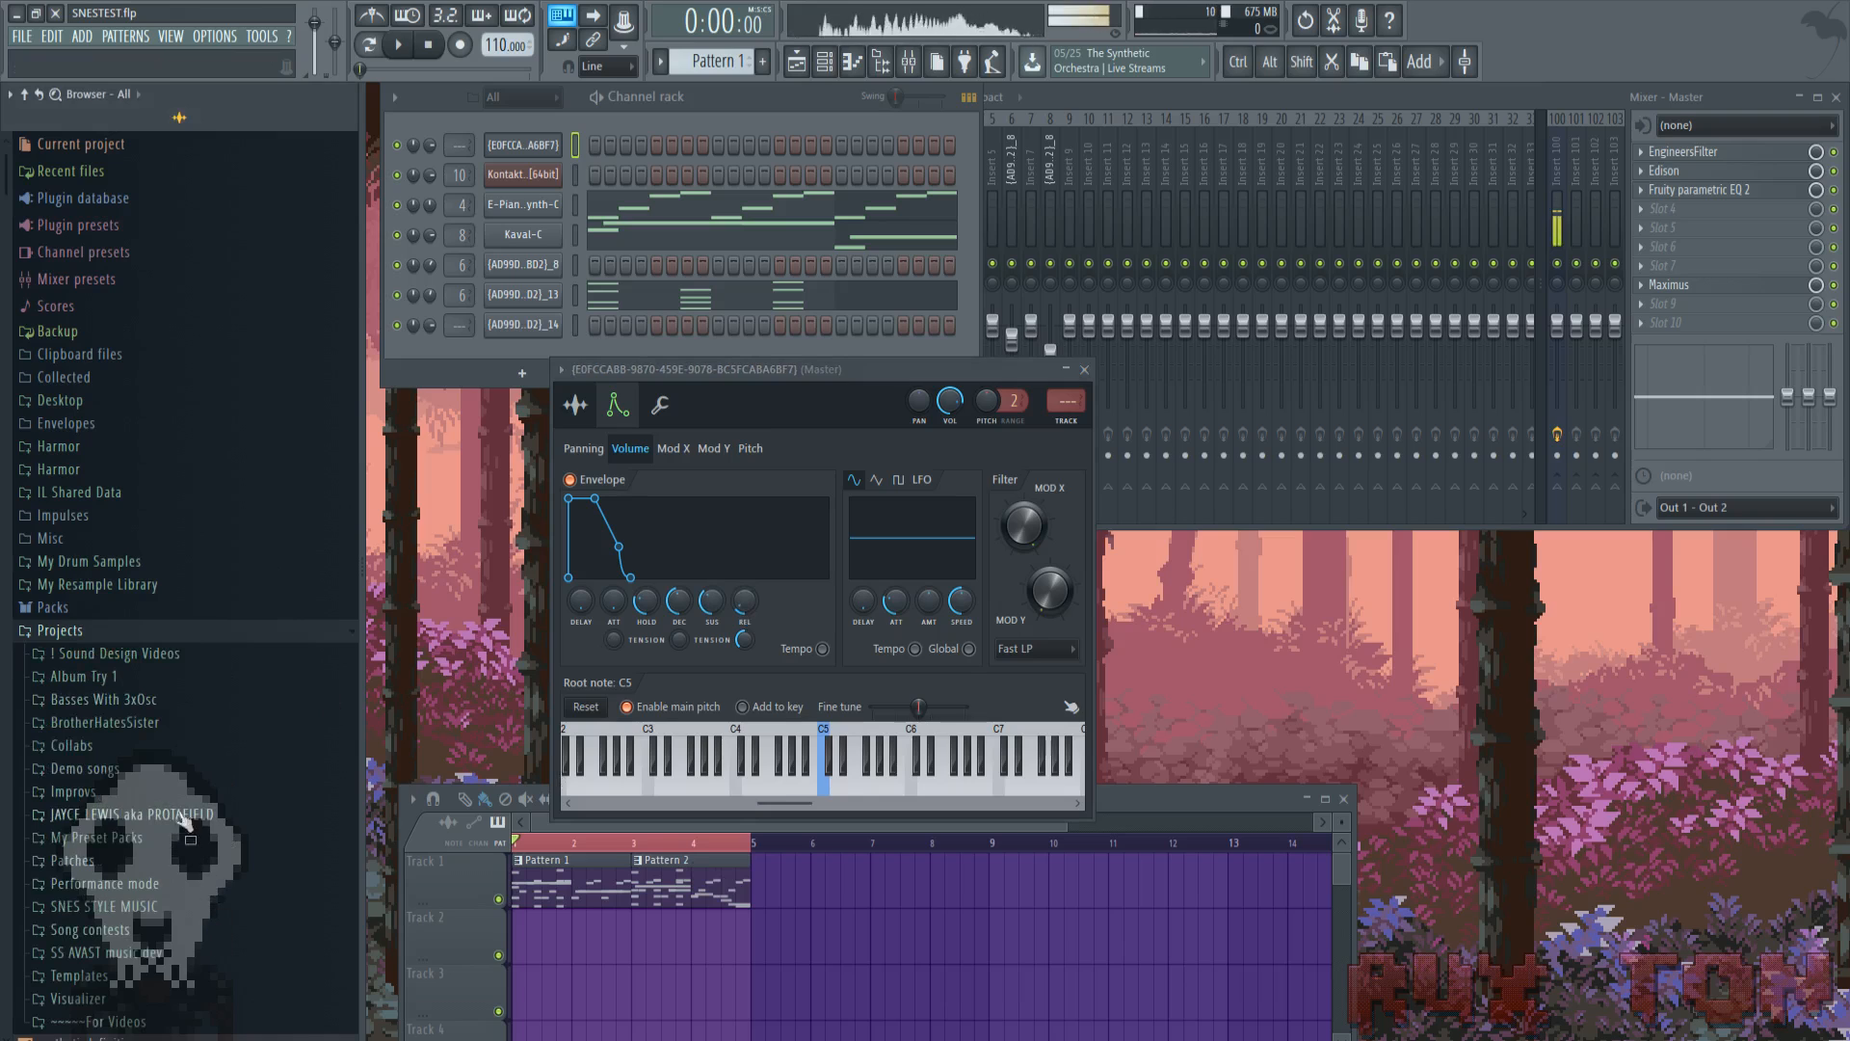
left_click(142, 956)
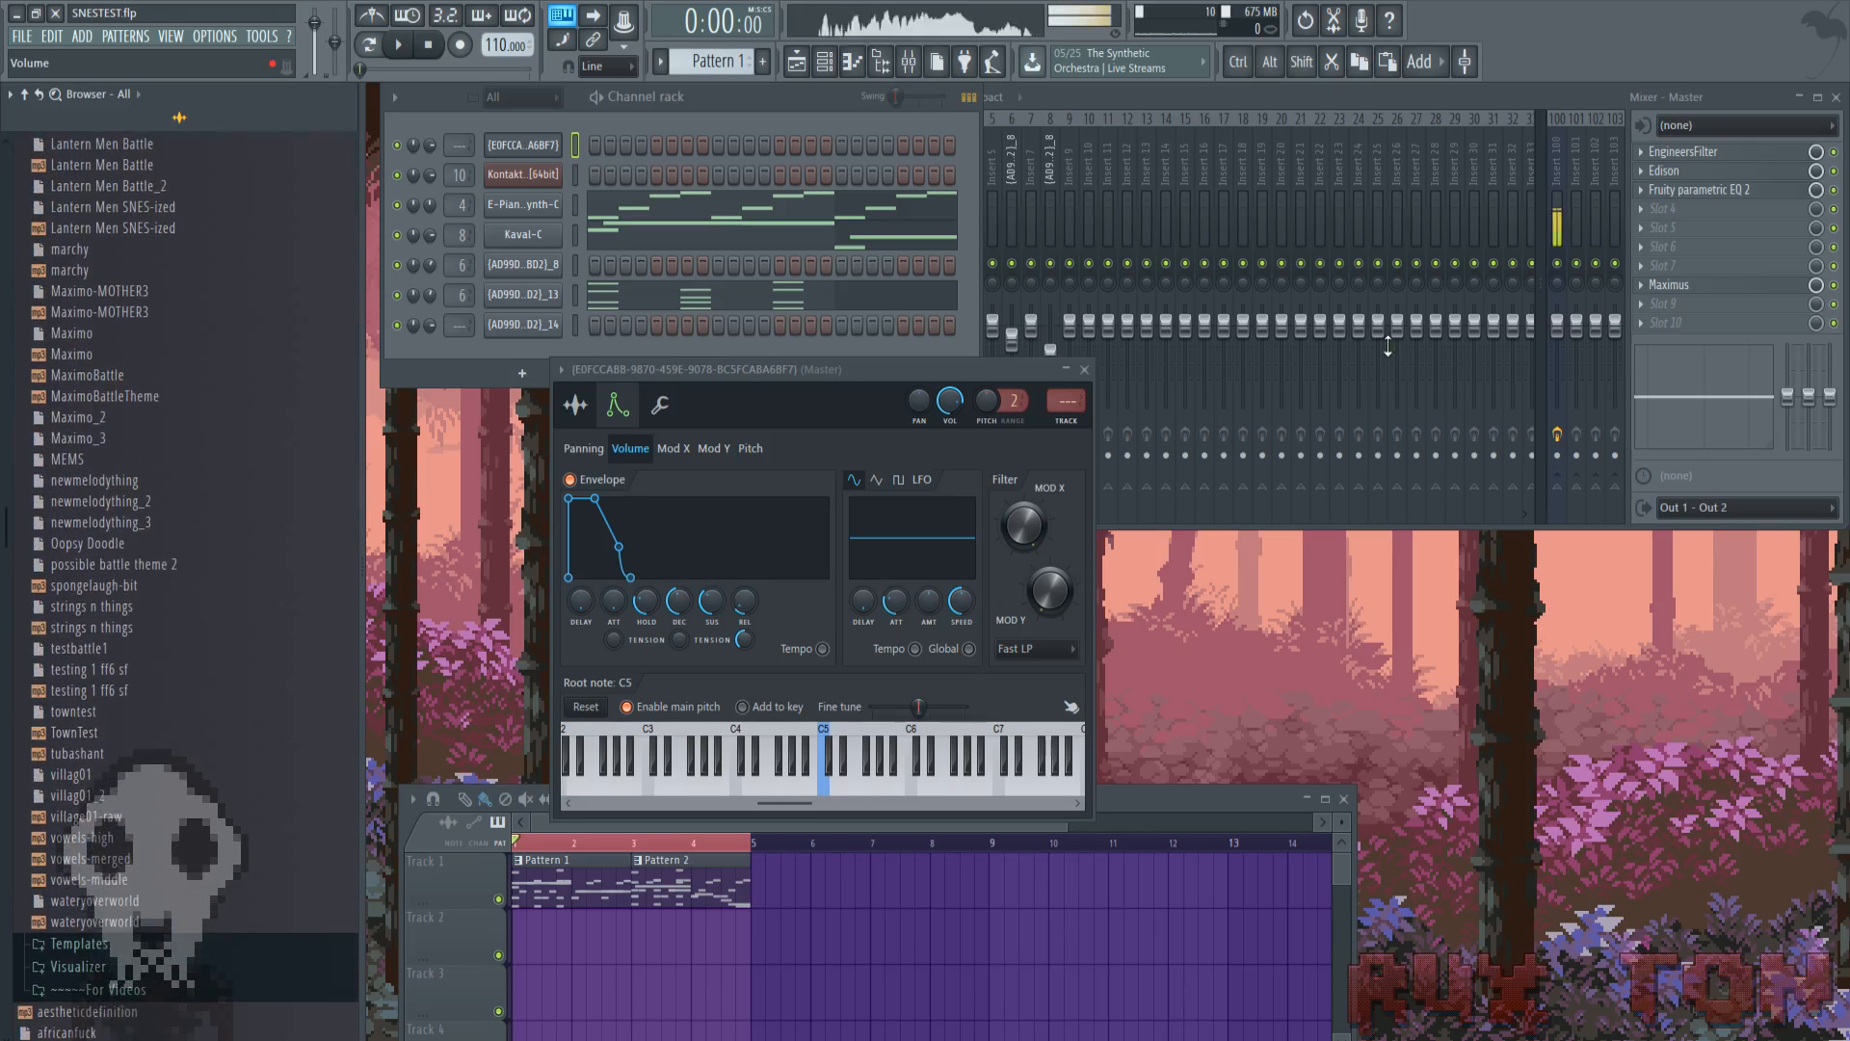
left_click(1084, 370)
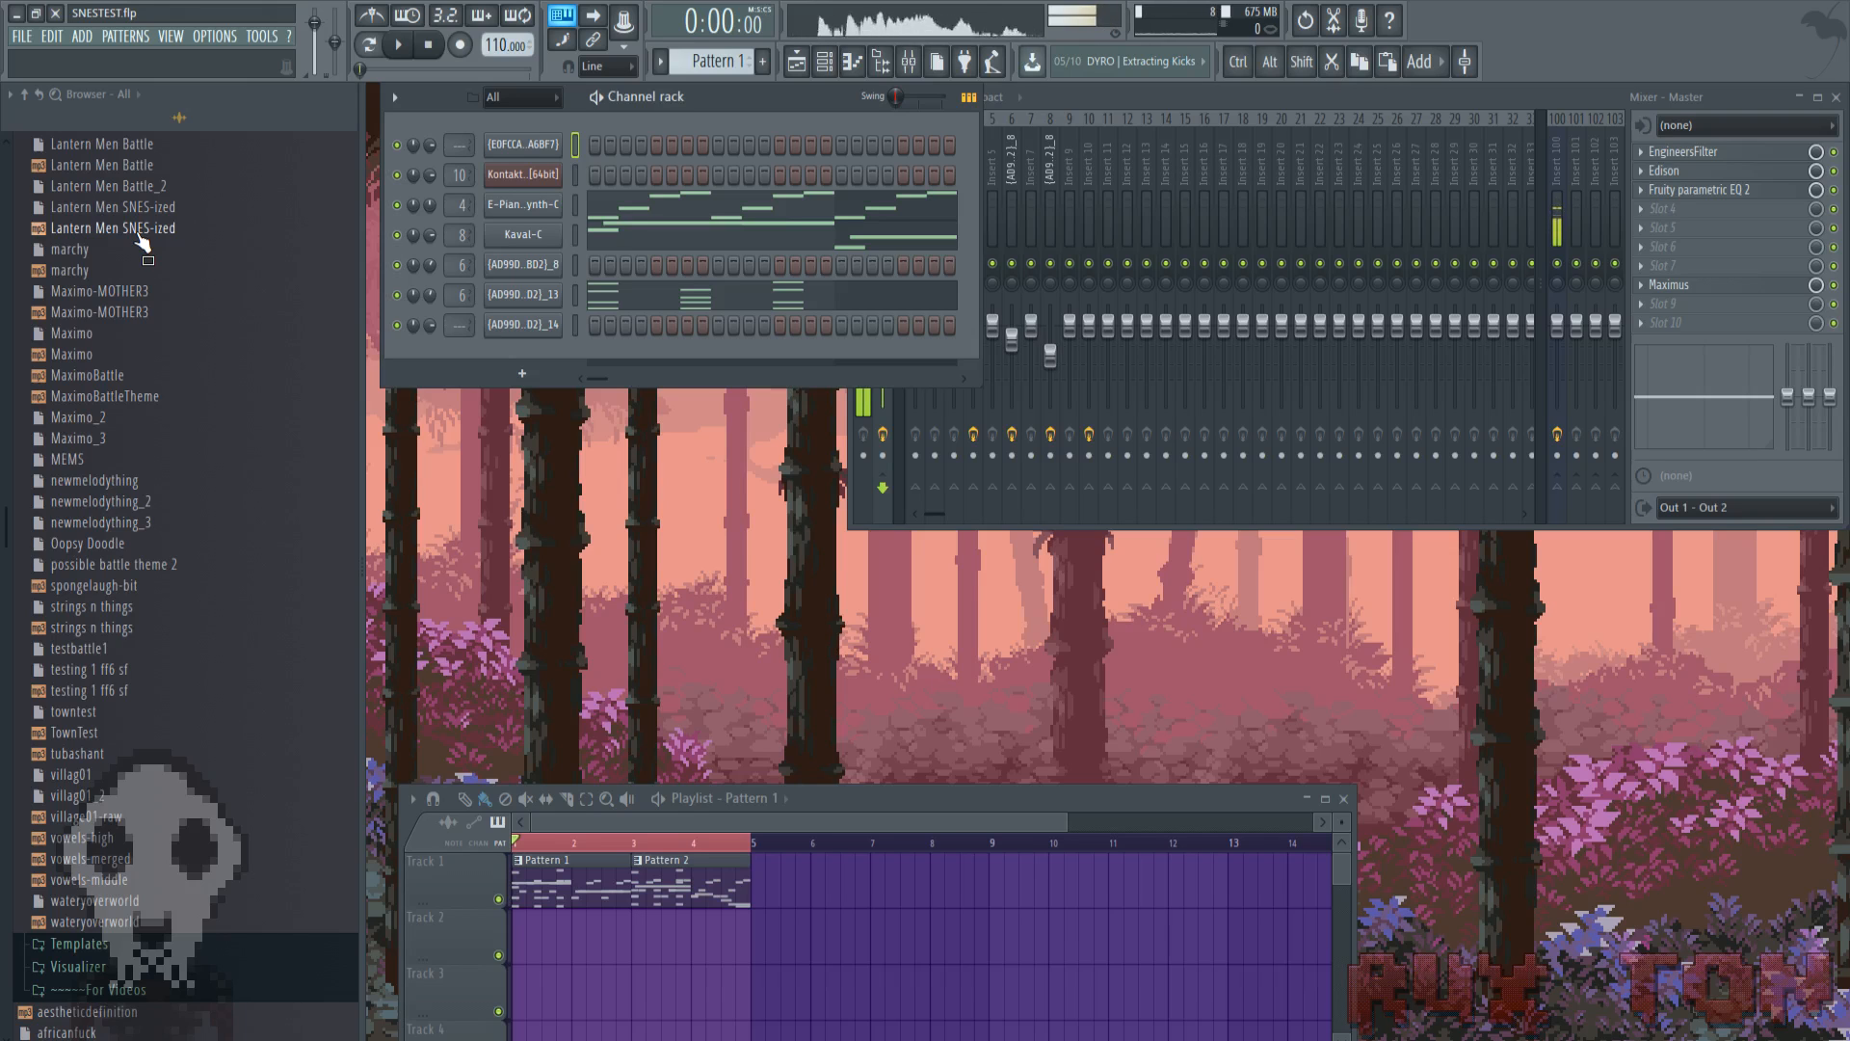
left_click_drag(142, 241, 987, 877)
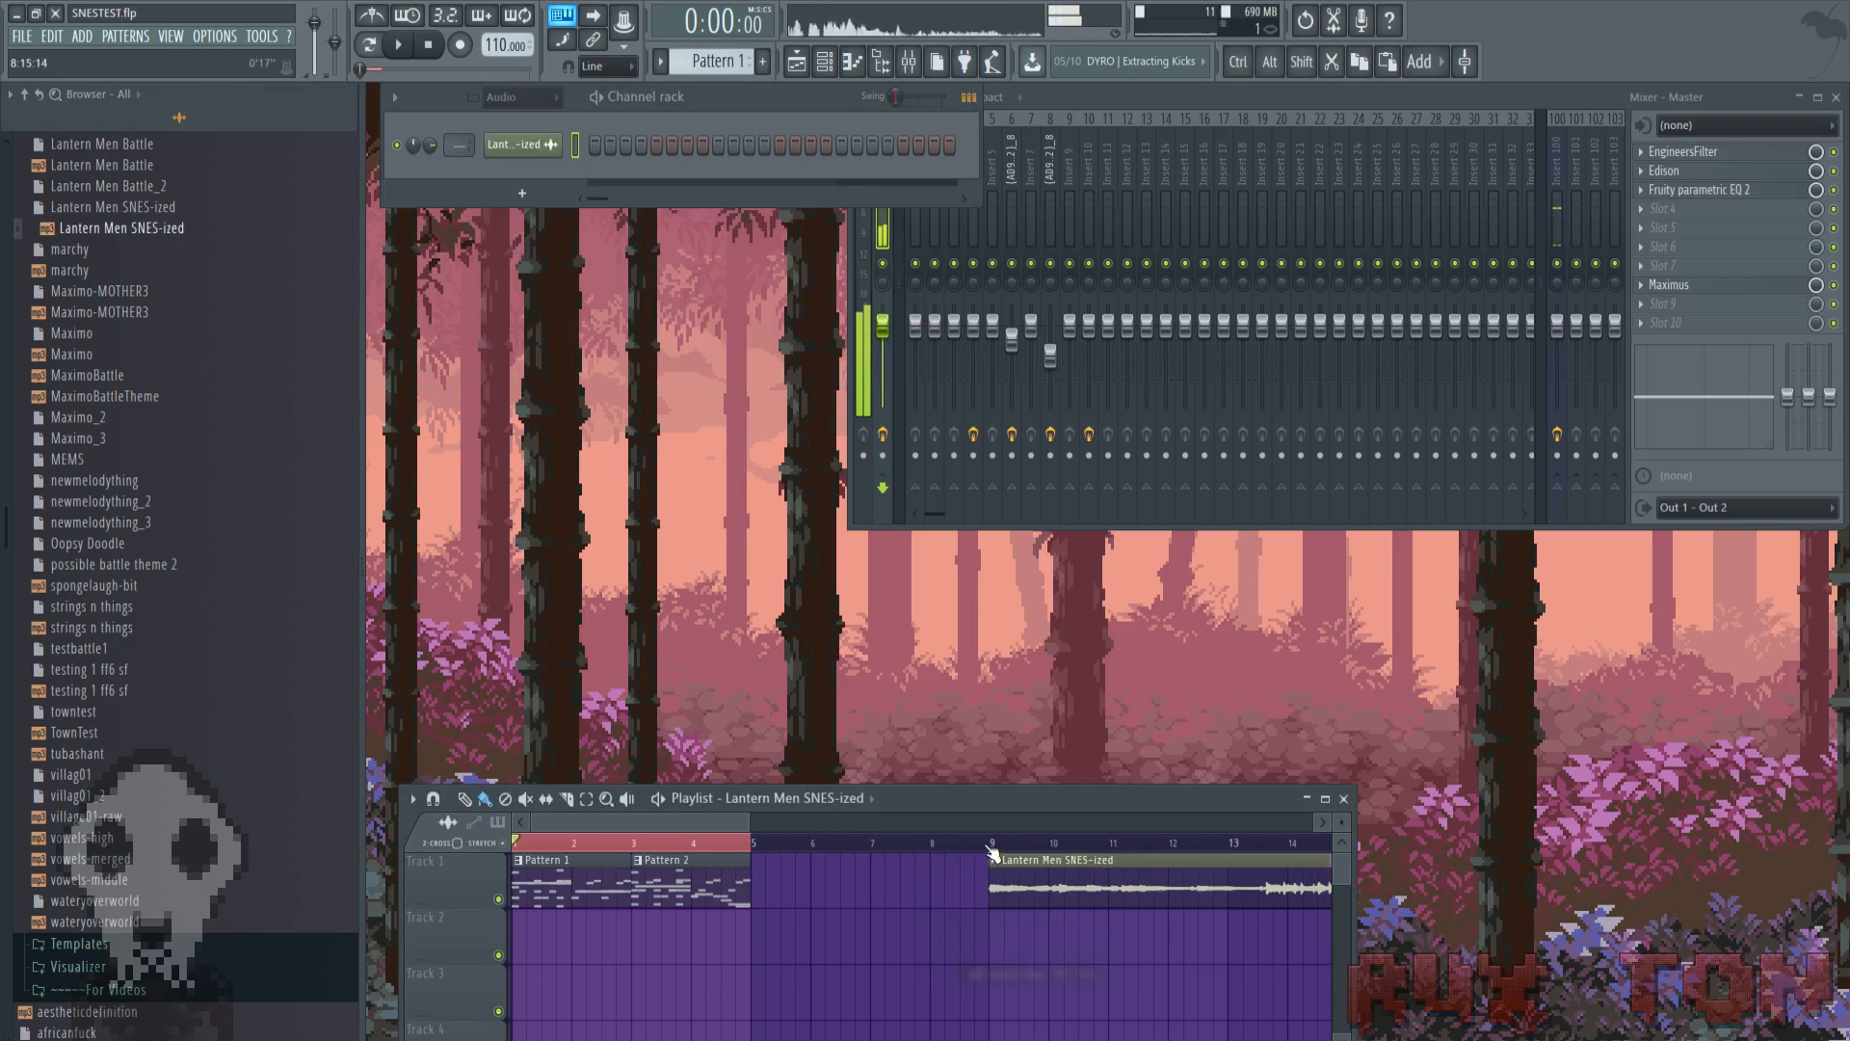
Play the Lantern Men SNES-ized clip in the playlist, skipping ahead to listen to its different sections through the ending
key("space")
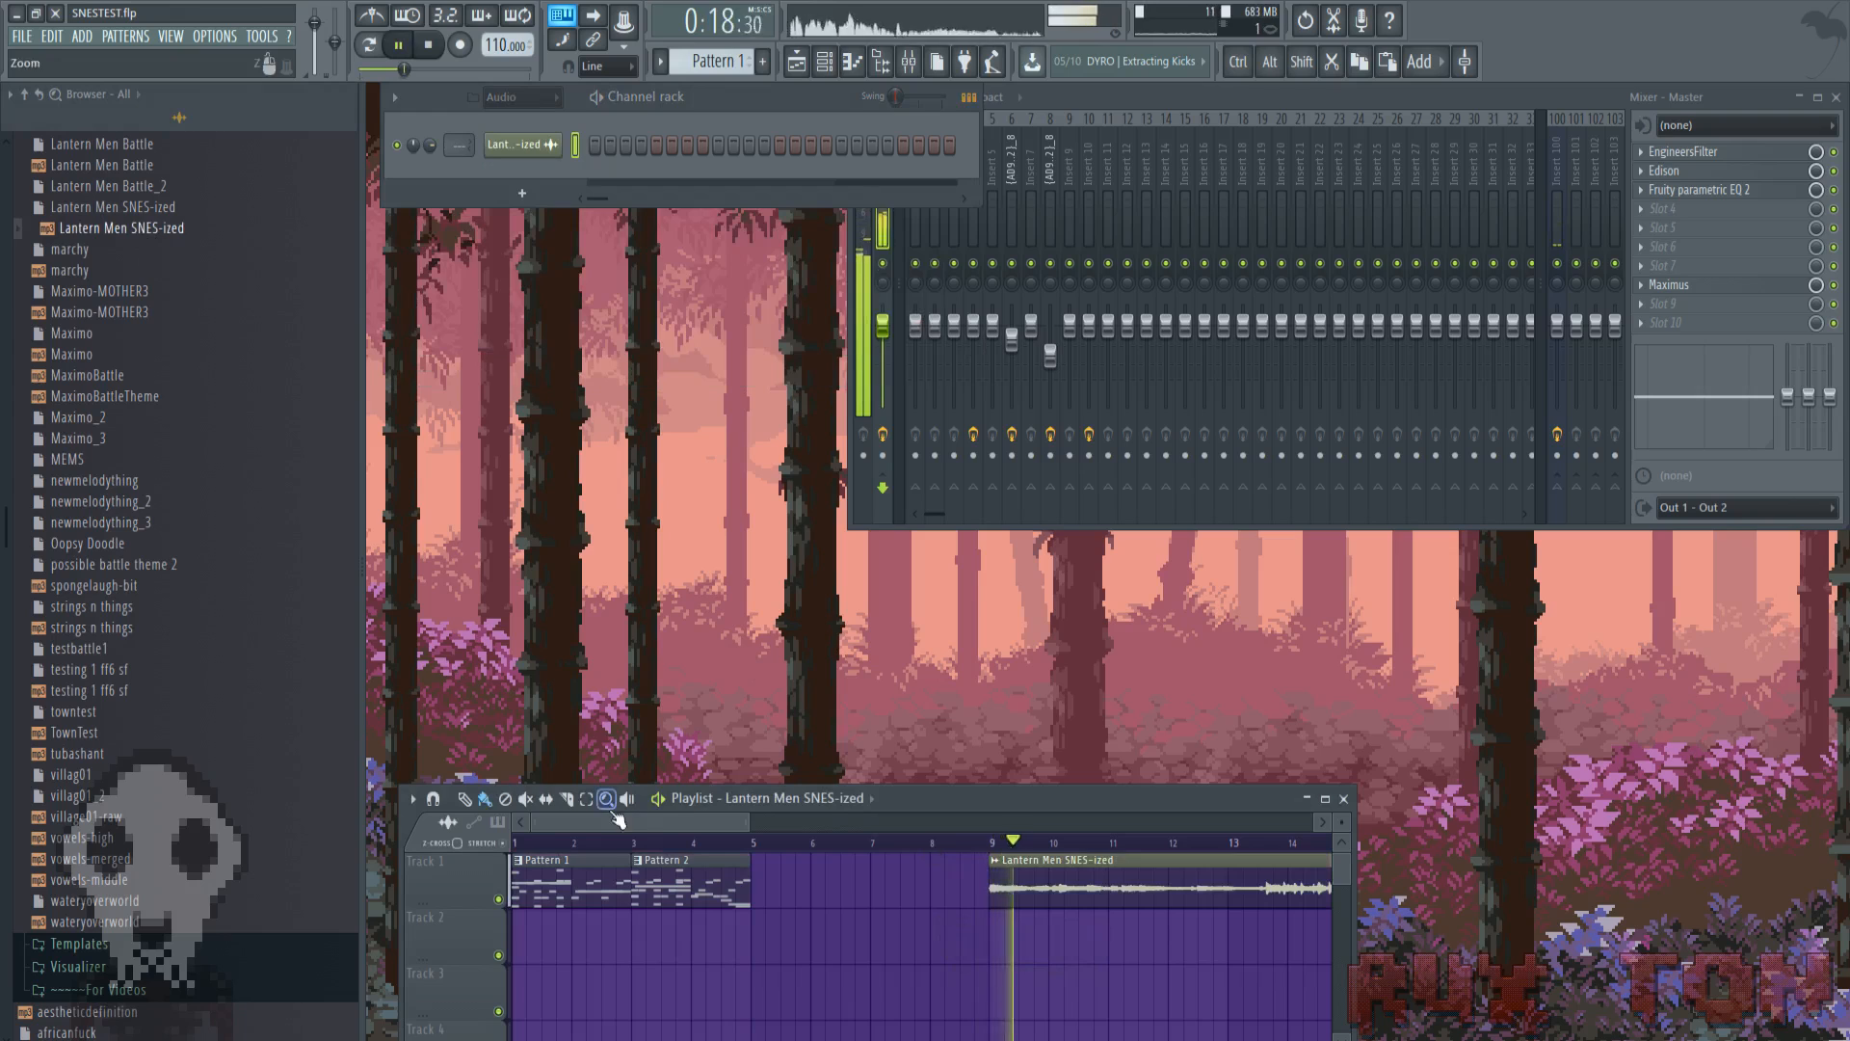
left_click_drag(613, 818, 719, 825)
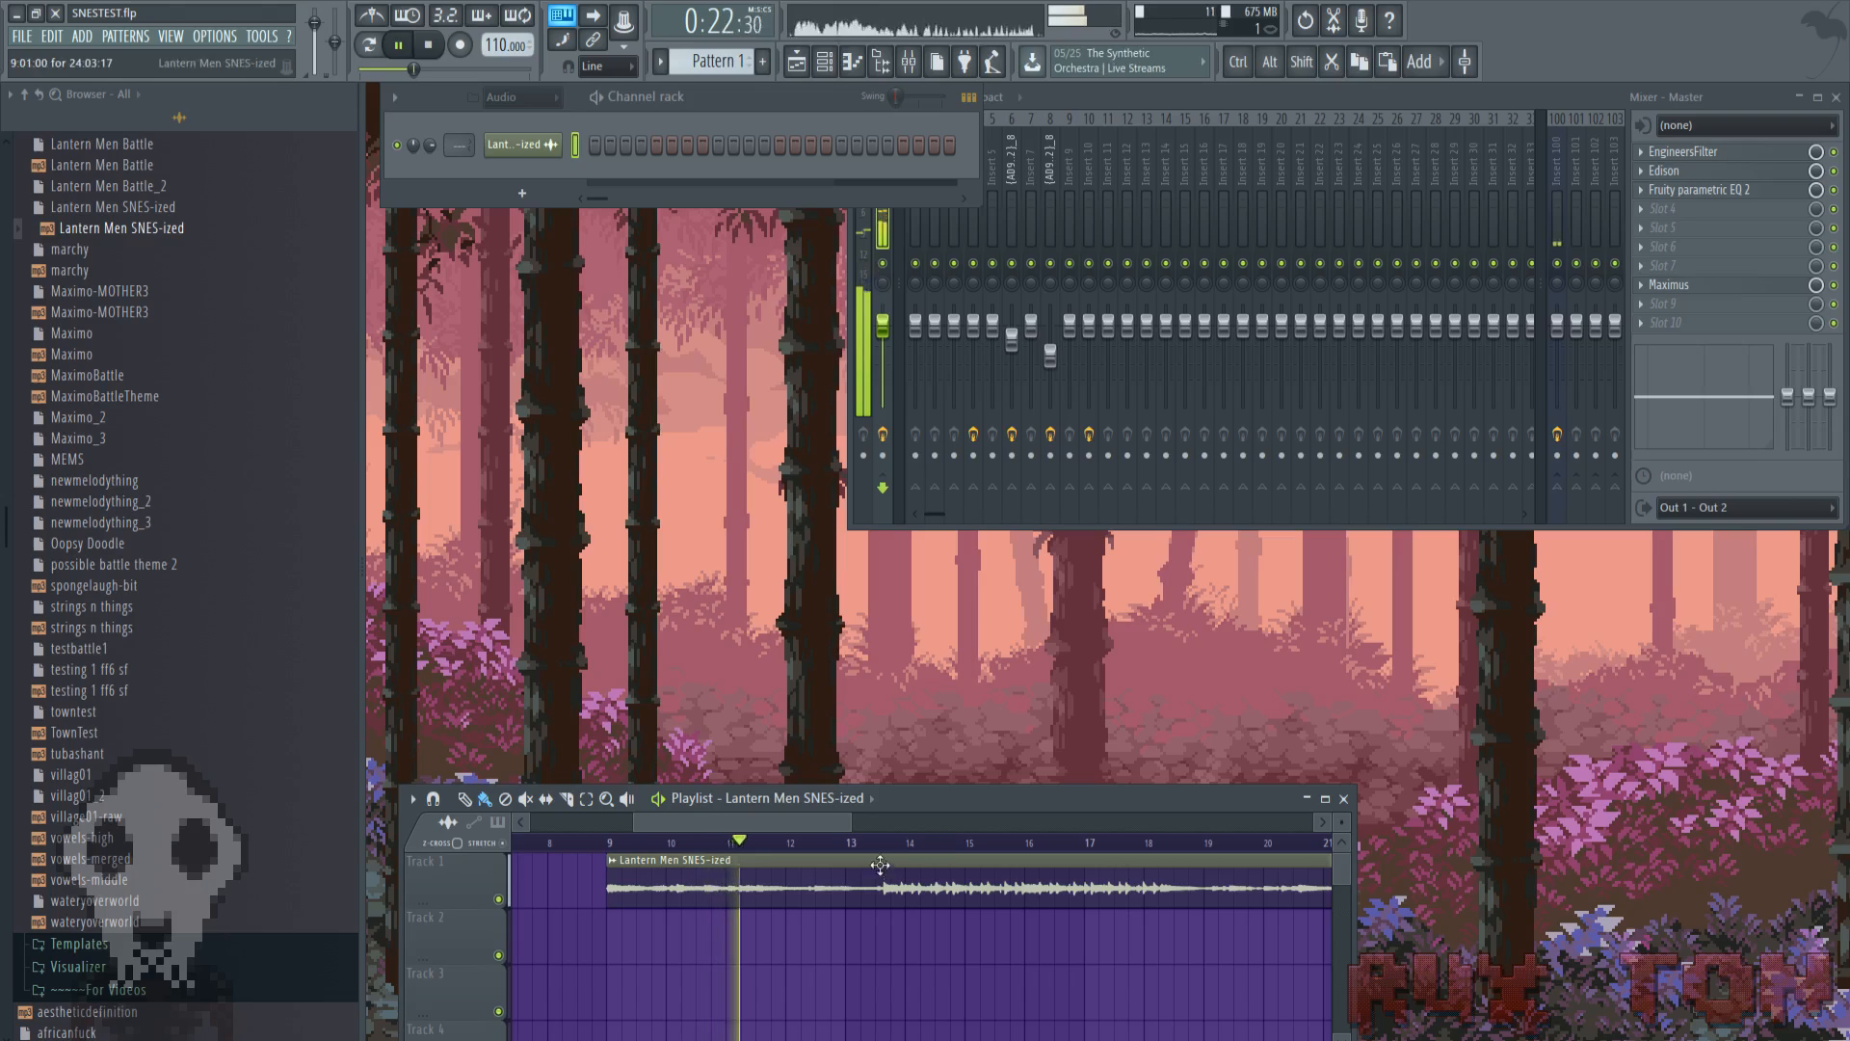
left_click(883, 844)
left_click_drag(750, 822, 873, 838)
left_click(633, 844)
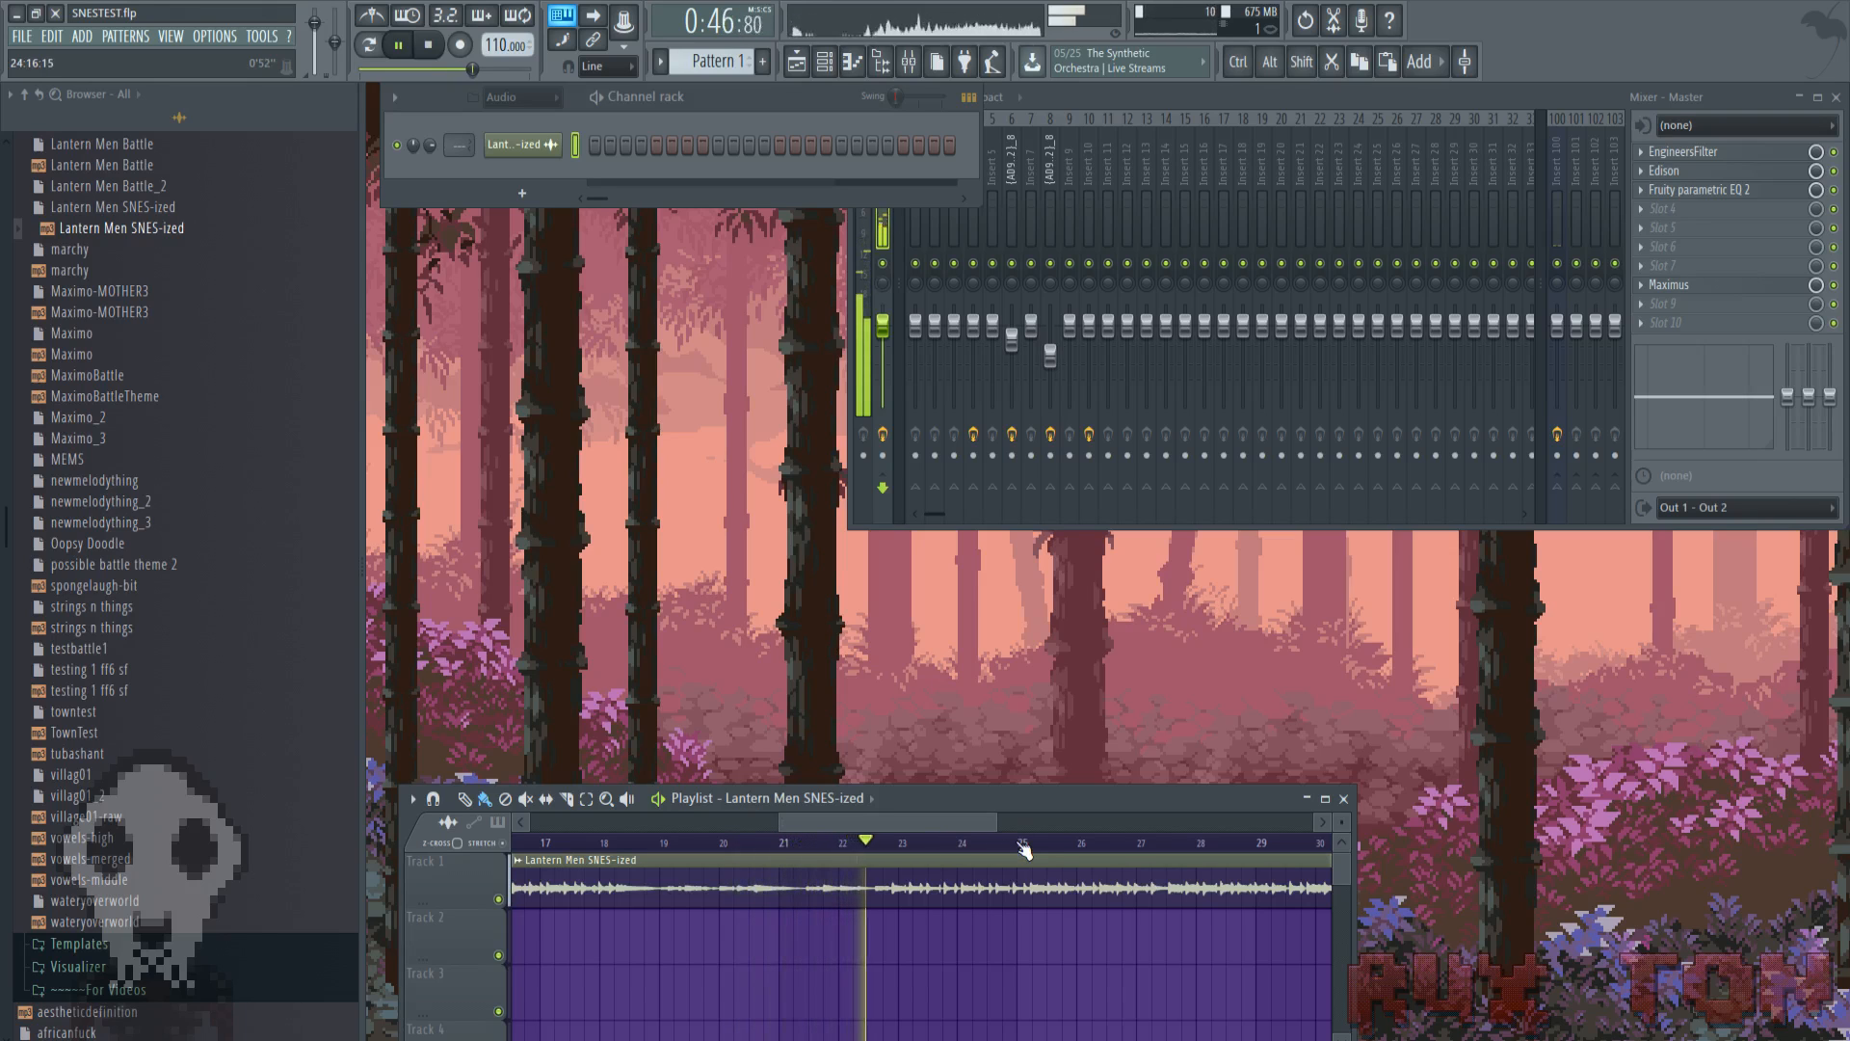
left_click(1134, 835)
left_click_drag(888, 824, 1017, 841)
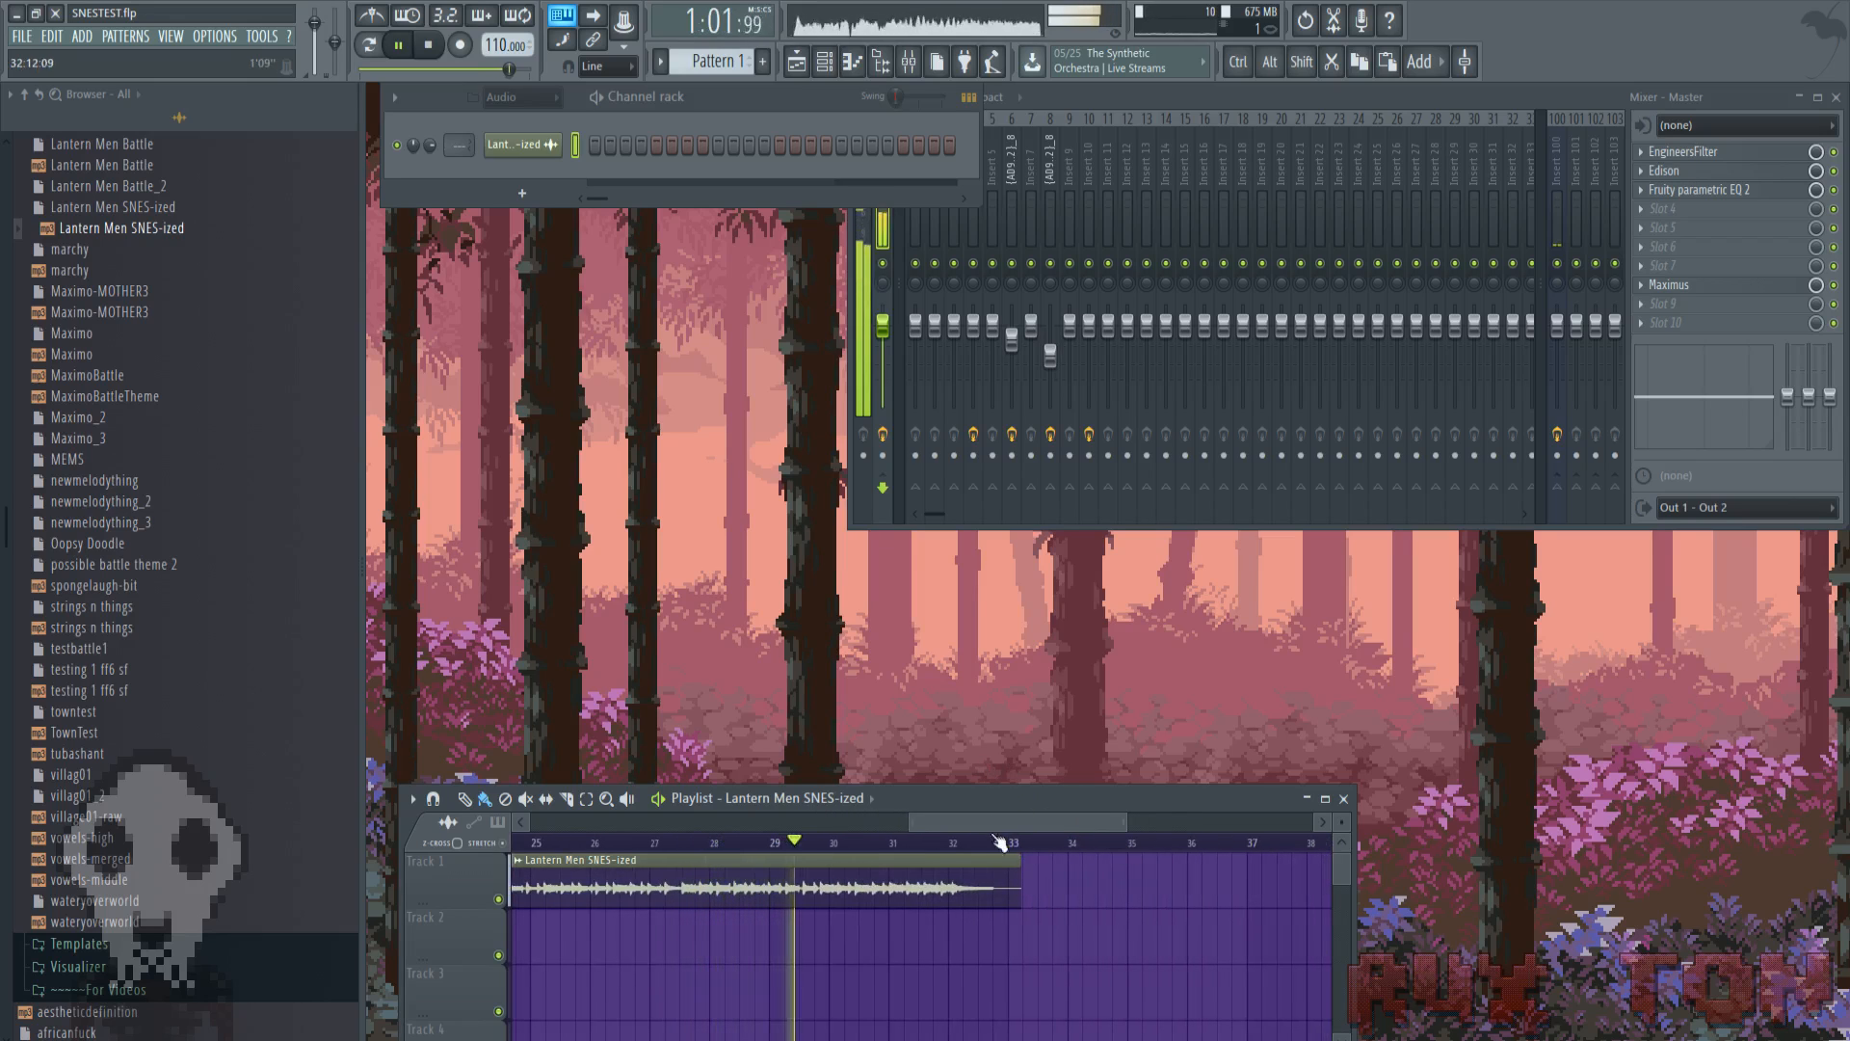
left_click_drag(995, 837, 732, 819)
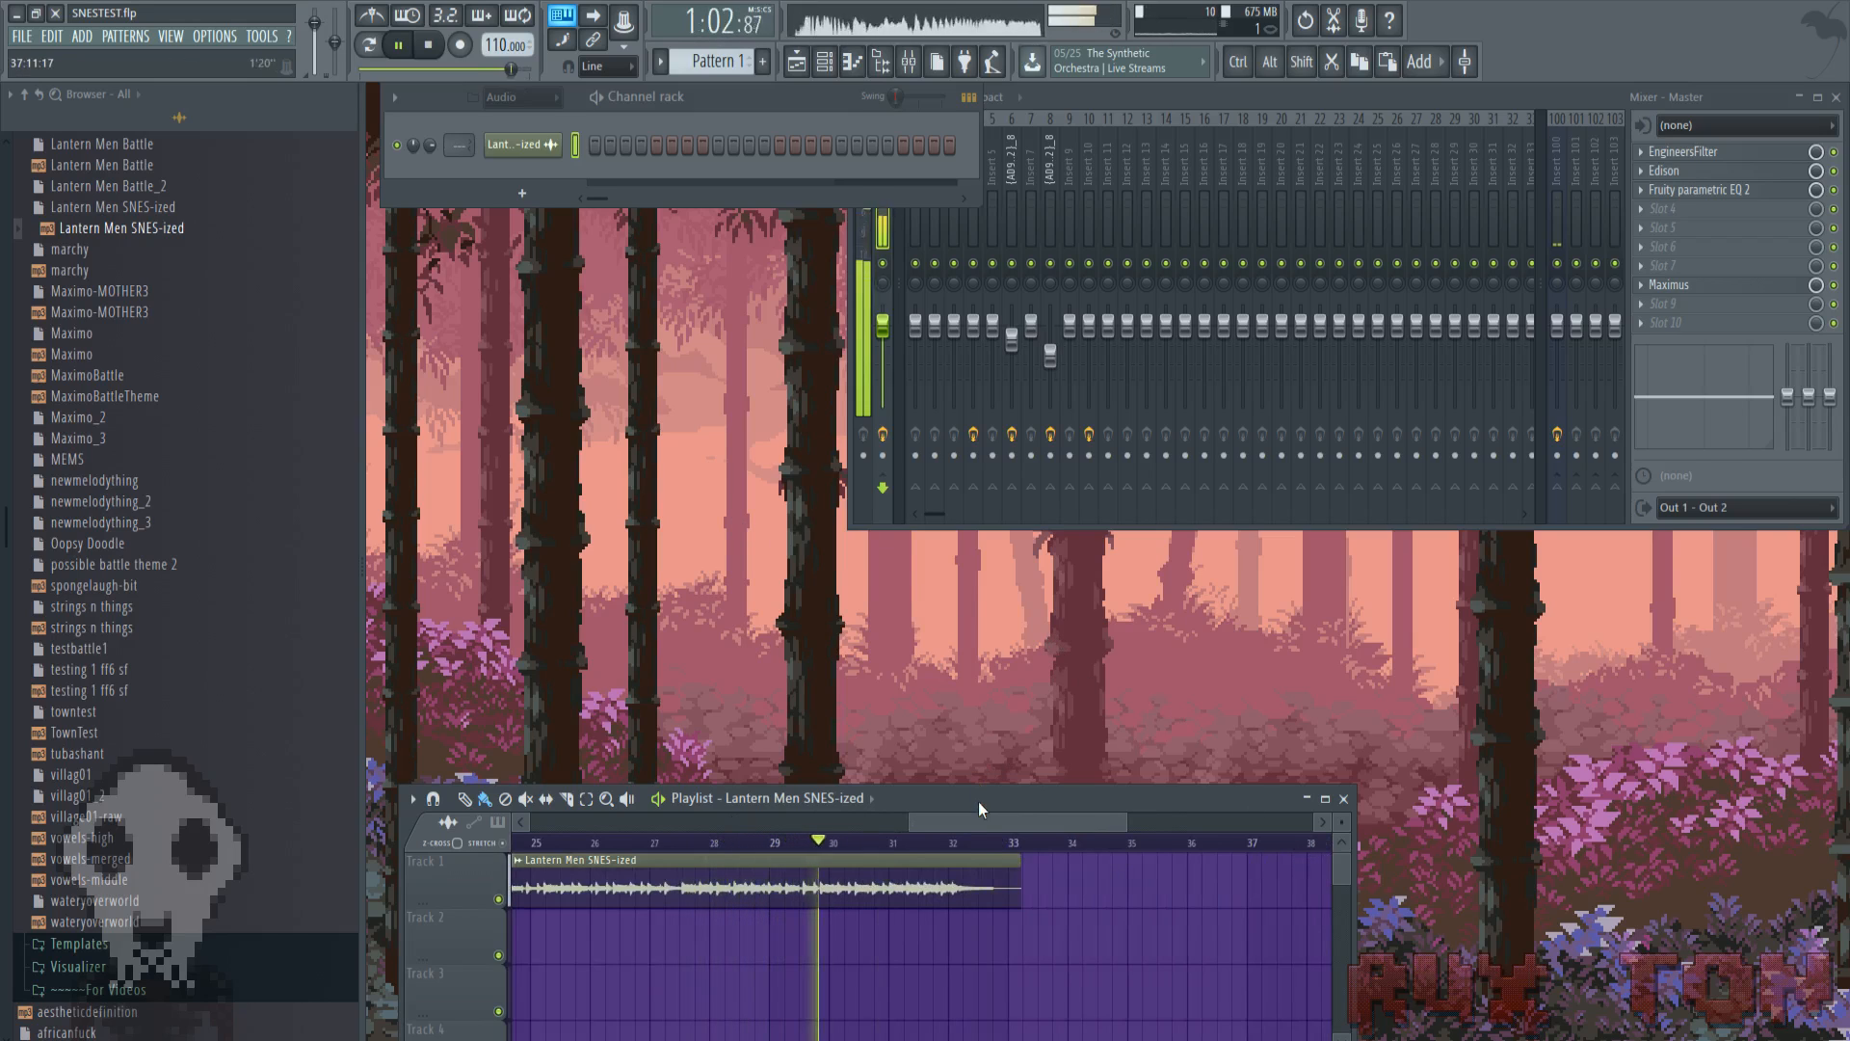
left_click_drag(968, 819, 986, 810)
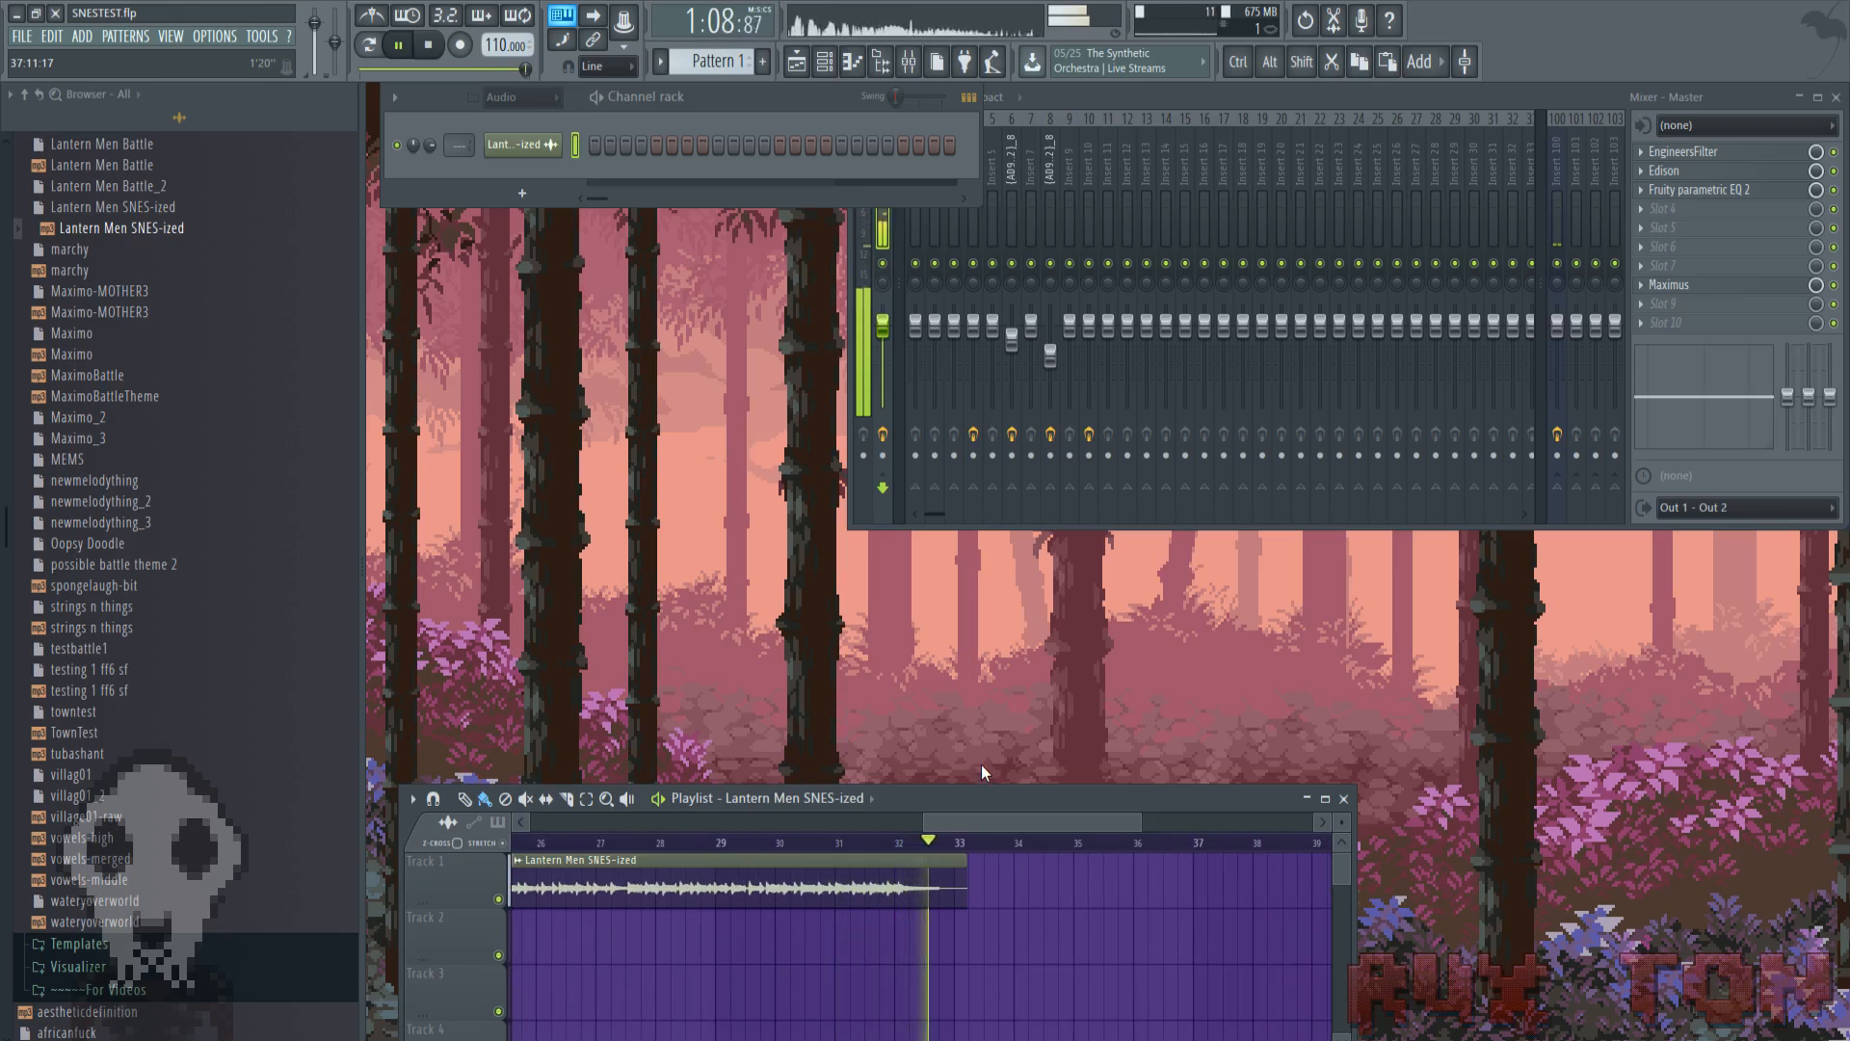
Stop playback and delete the Lantern Men SNES-ized clip from the playlist
key("space")
right_click(798, 867)
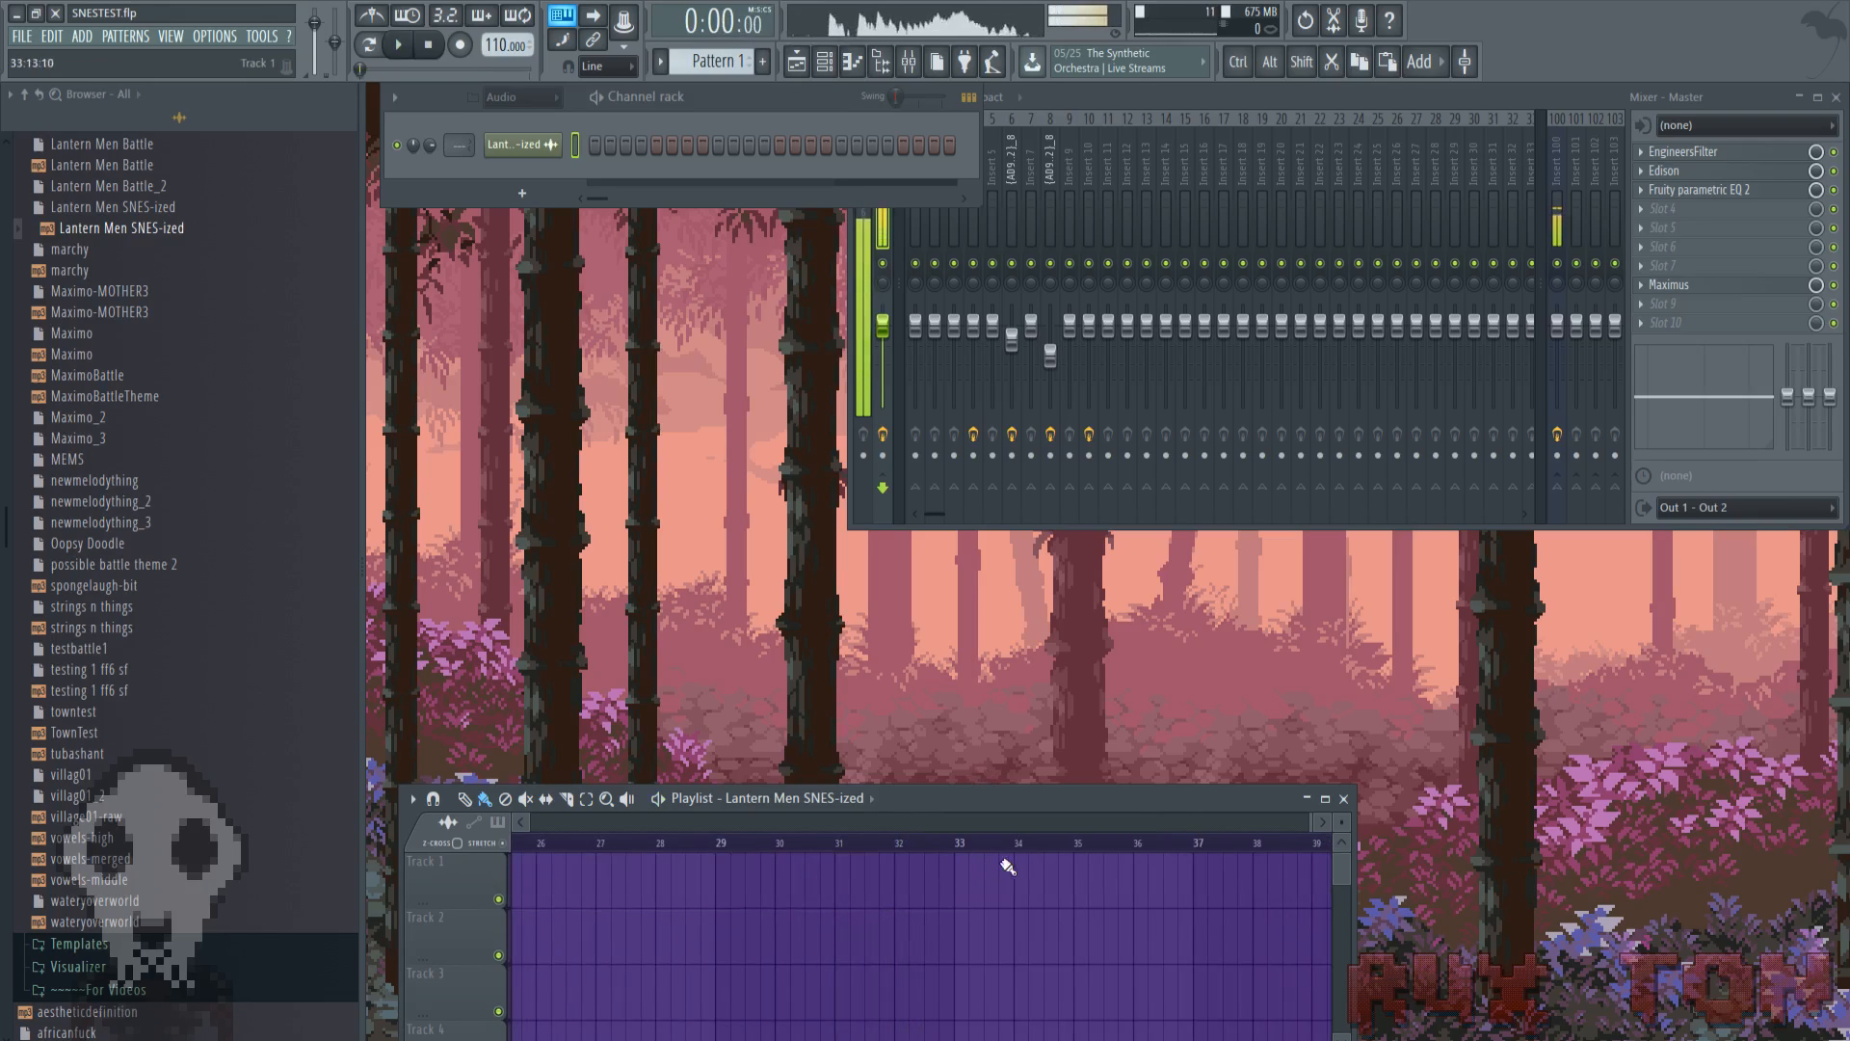